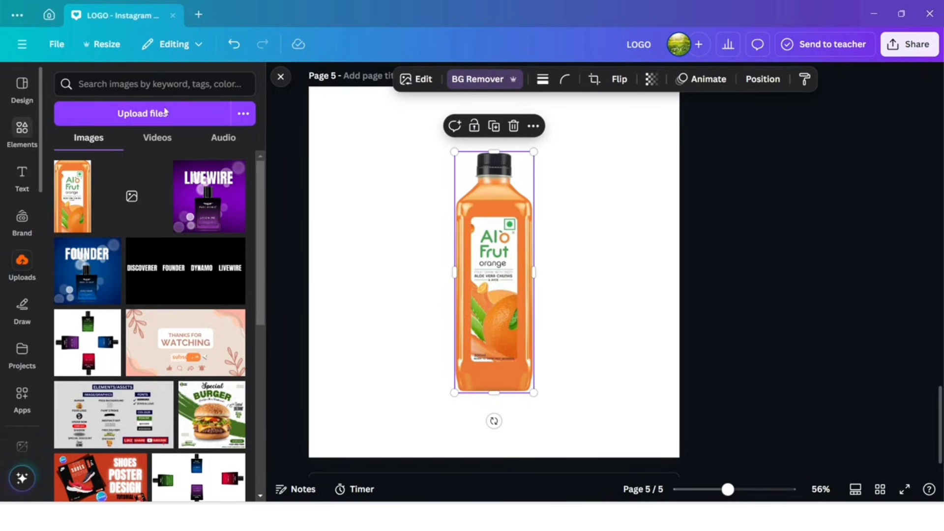
# Step: Search the elements for "isolated splash" and add the orange juice splash graphic to page 5
pyautogui.click(184, 84)
pyautogui.write('I')
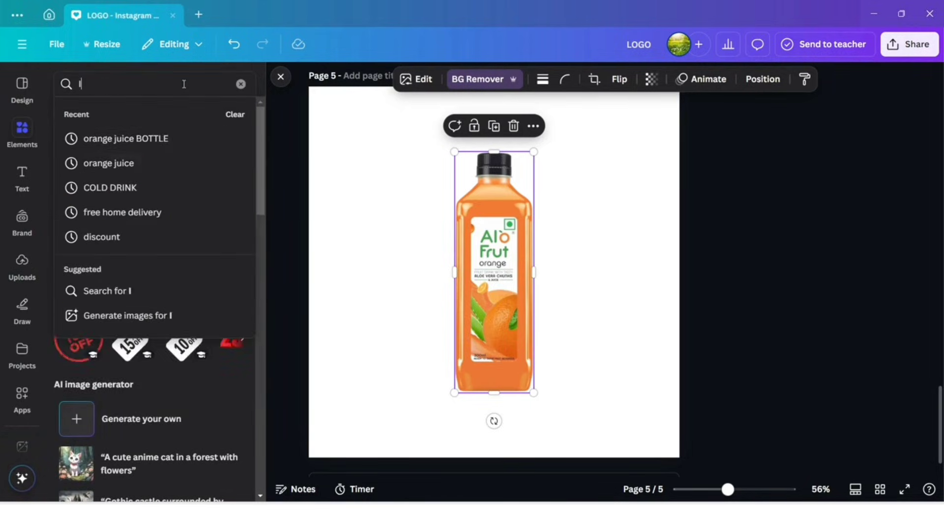
pyautogui.write('SOLATE')
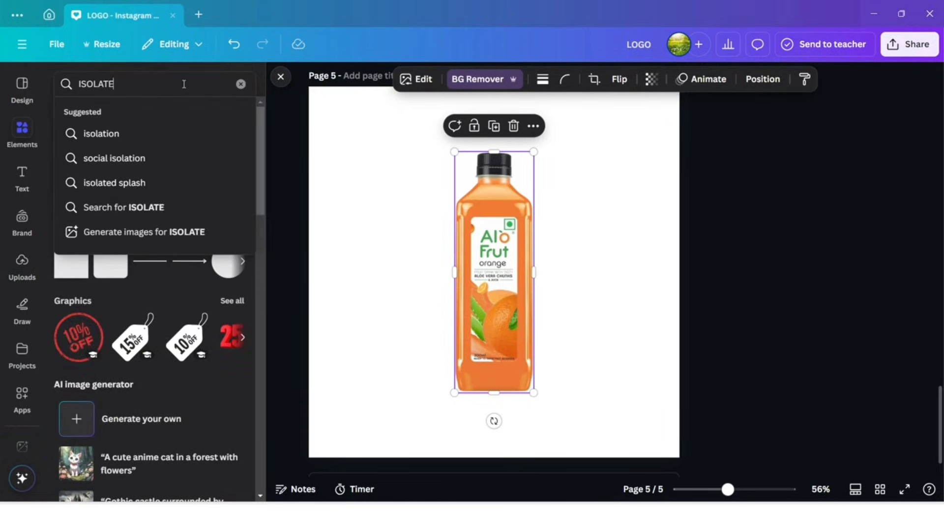
pyautogui.write('D')
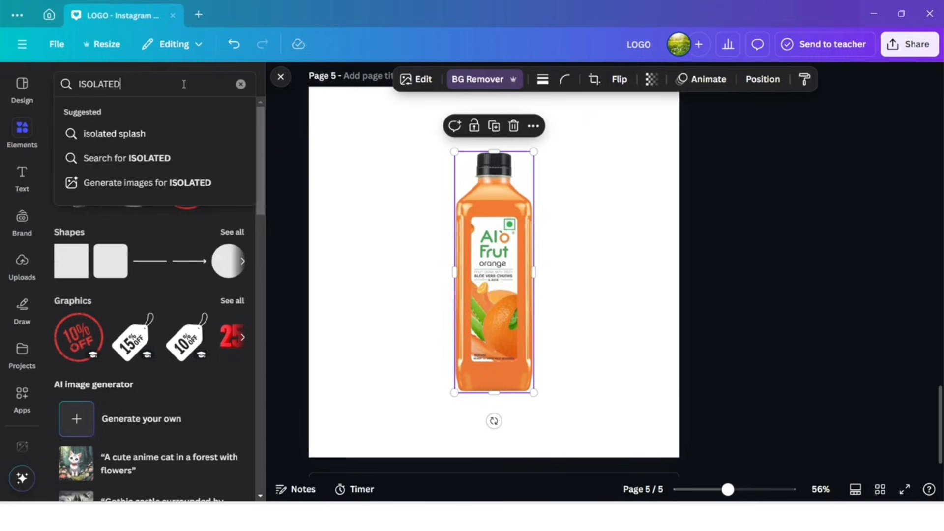
pyautogui.click(120, 134)
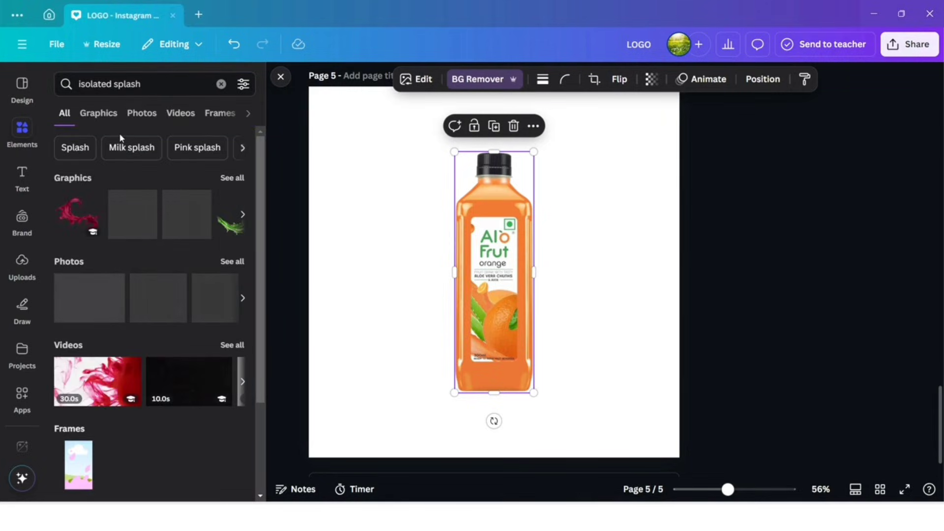
pyautogui.click(232, 177)
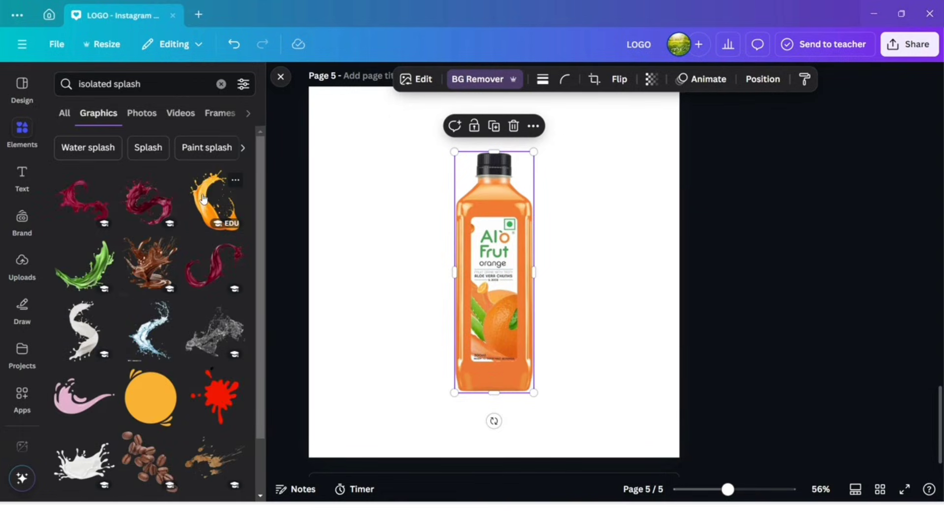
pyautogui.click(203, 198)
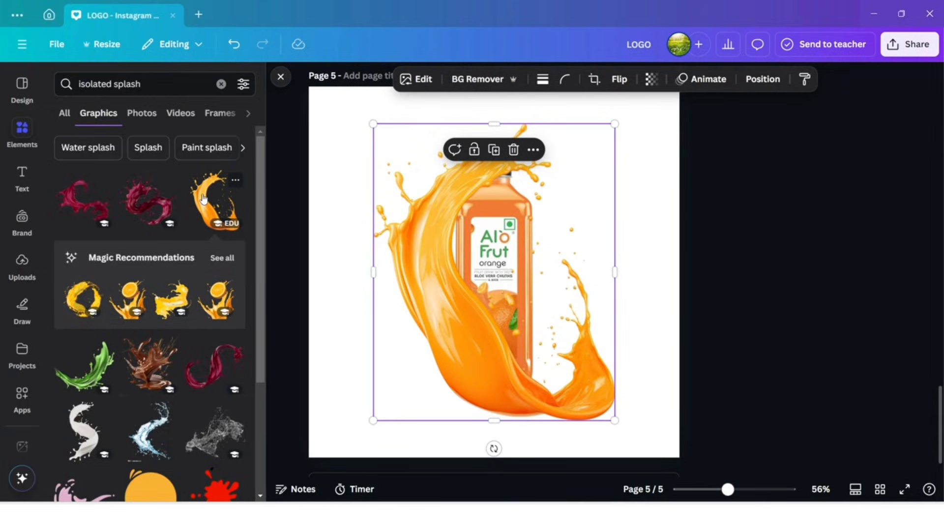
# Step: Shrink the orange splash, rotate it into an upward curve and place it over the bottle's lower half
pyautogui.moveTo(614, 421); pyautogui.dragTo(523, 308)
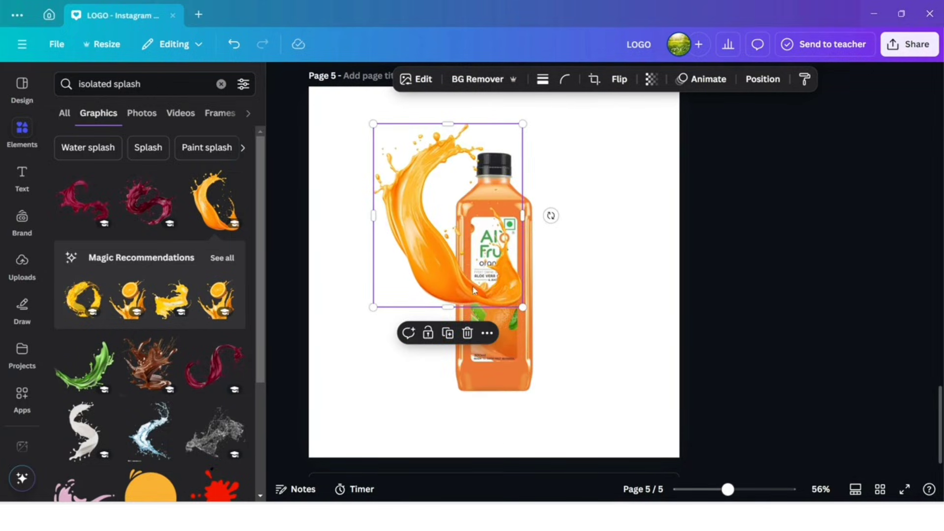
pyautogui.moveTo(551, 216); pyautogui.dragTo(573, 141)
pyautogui.moveTo(507, 318); pyautogui.dragTo(558, 260)
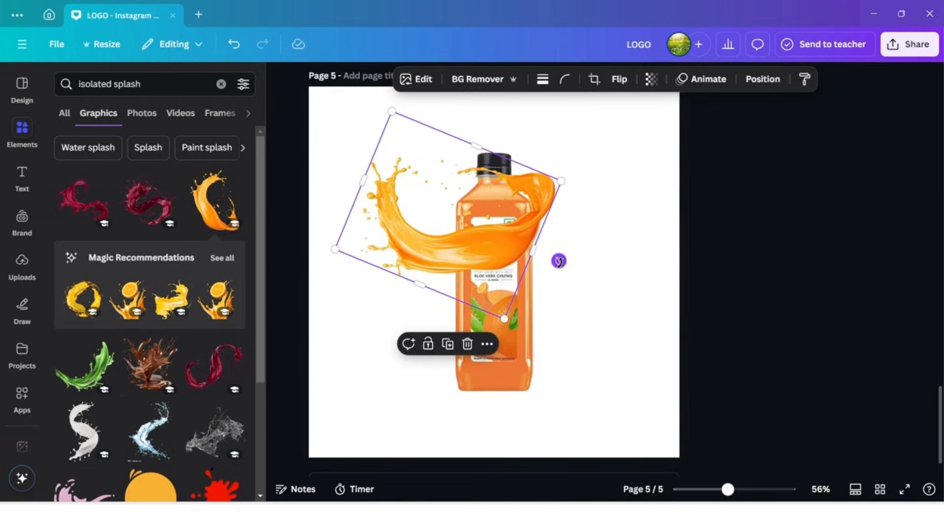
pyautogui.moveTo(479, 266); pyautogui.dragTo(510, 337)
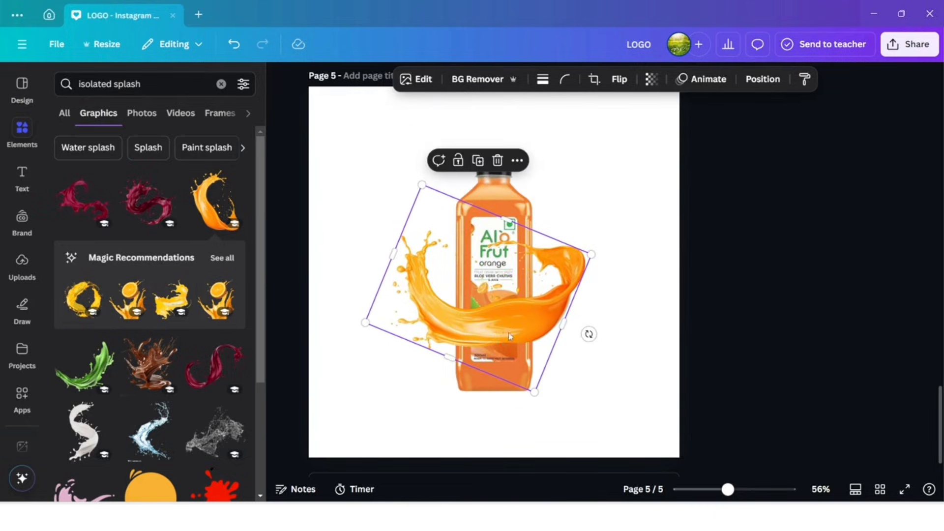
pyautogui.moveTo(588, 334); pyautogui.dragTo(618, 254)
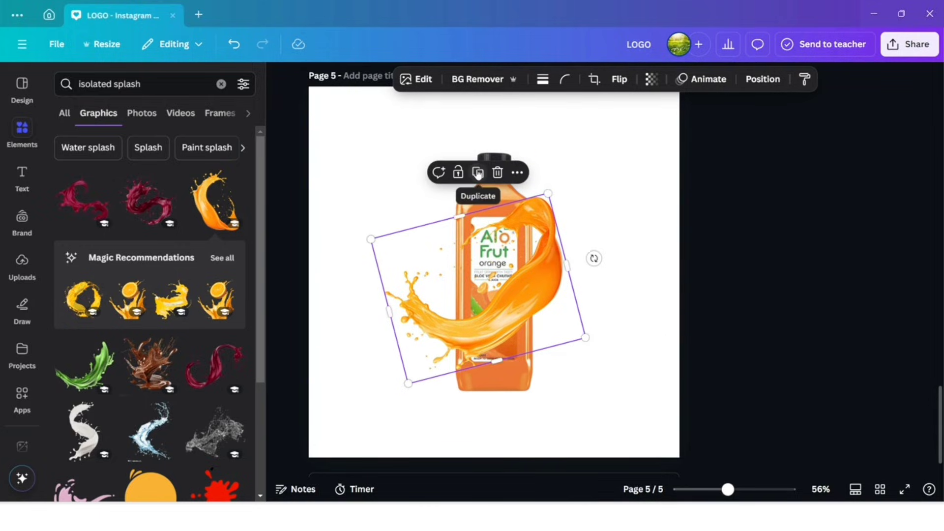
# Step: Send the splash layer behind the bottle and center it horizontally, its lower edge aligned with the bottle's base
pyautogui.click(762, 80)
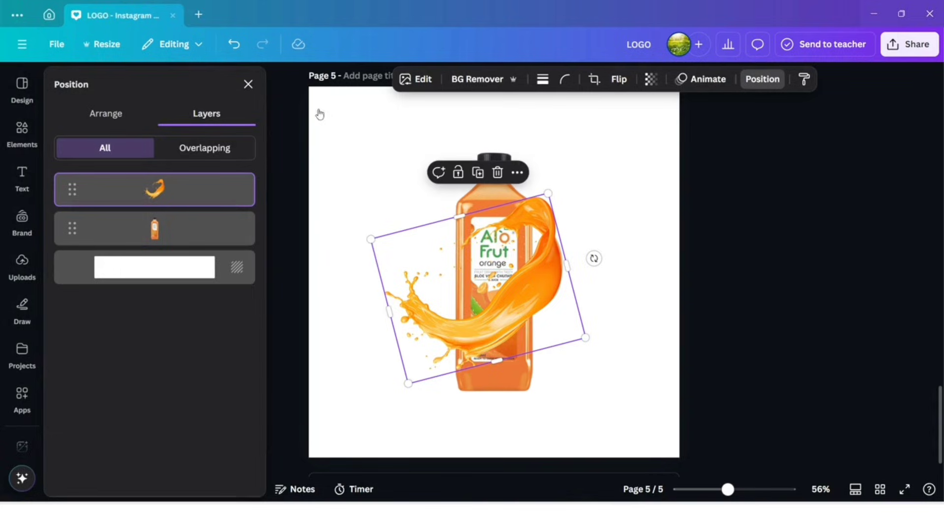
pyautogui.moveTo(198, 186); pyautogui.dragTo(196, 261)
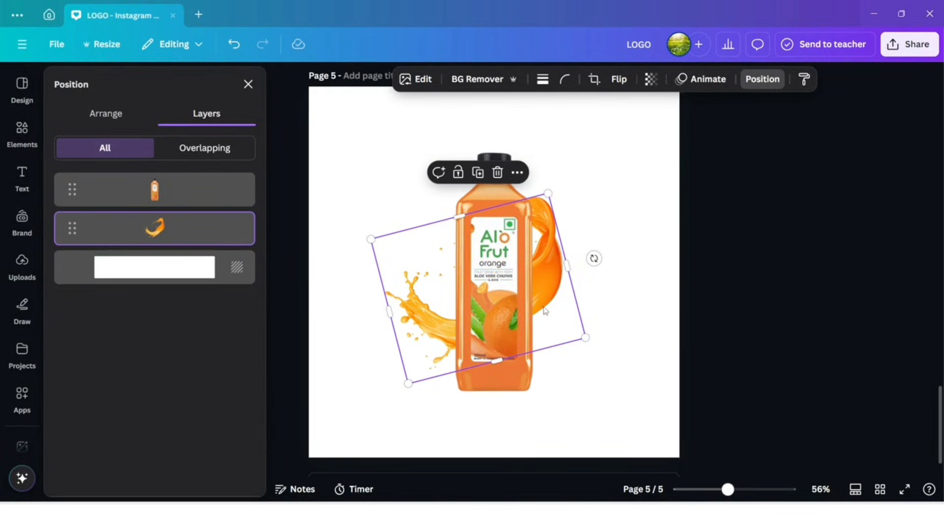
pyautogui.moveTo(545, 310); pyautogui.dragTo(557, 318)
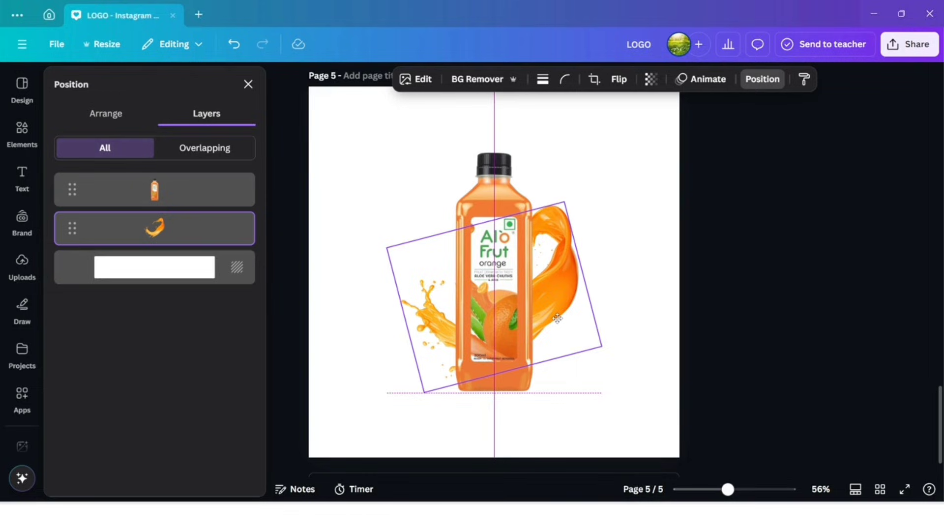
# Step: Flip the splash vertically so its curl lies on the bottle's left side, and rotate it until nearly level
pyautogui.click(618, 84)
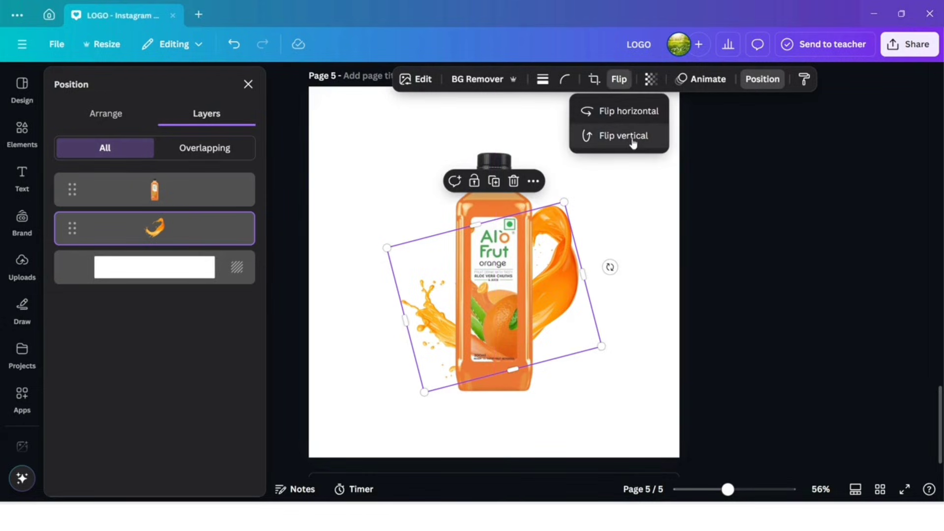
pyautogui.click(630, 111)
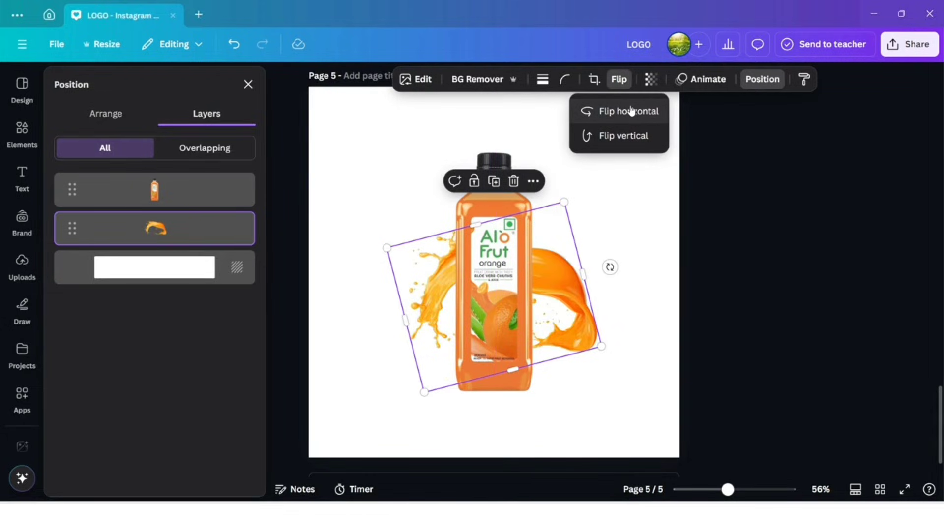
pyautogui.click(631, 111)
pyautogui.click(627, 146)
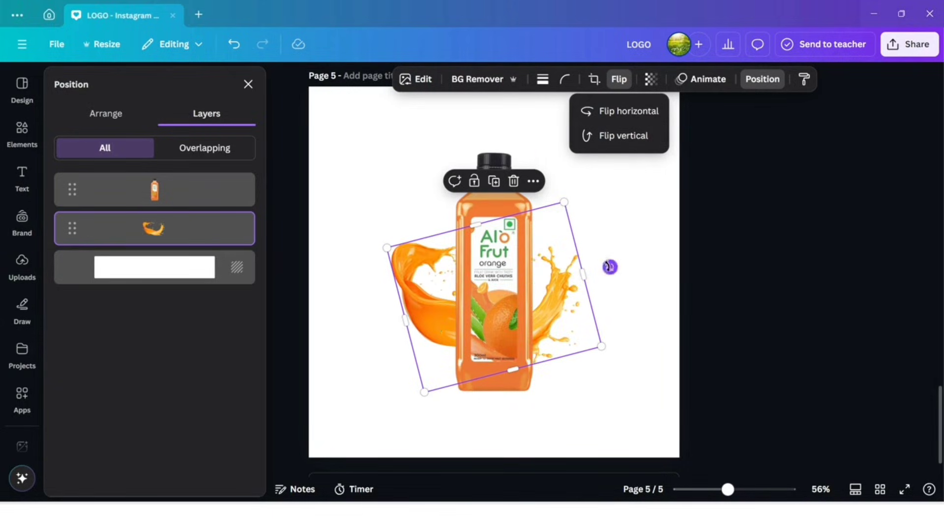
pyautogui.moveTo(610, 267); pyautogui.dragTo(591, 303)
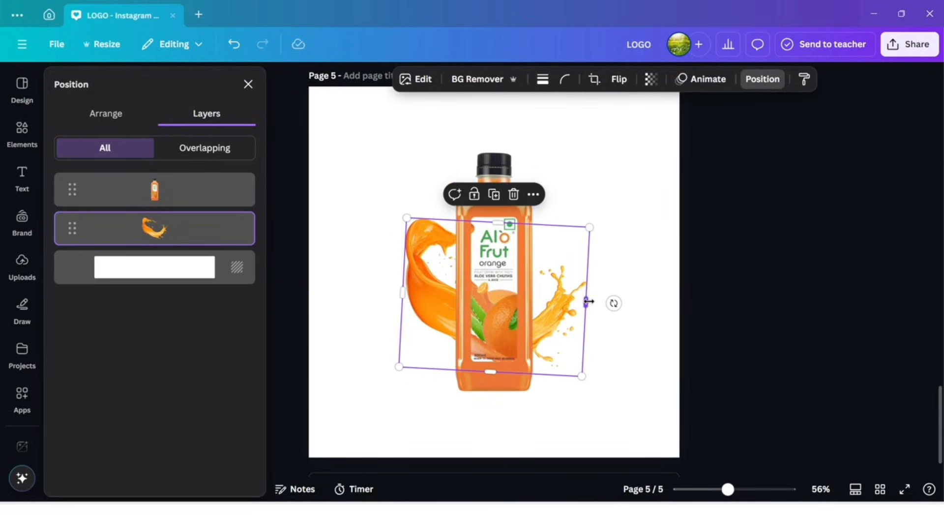
# Step: Duplicate the splash, align the copy with the original and crop it to the upper strip in front of the bottle
pyautogui.click(497, 203)
pyautogui.moveTo(465, 315)
pyautogui.mouseDown()
pyautogui.moveTo(479, 314)
pyautogui.moveTo(467, 308)
pyautogui.mouseUp()
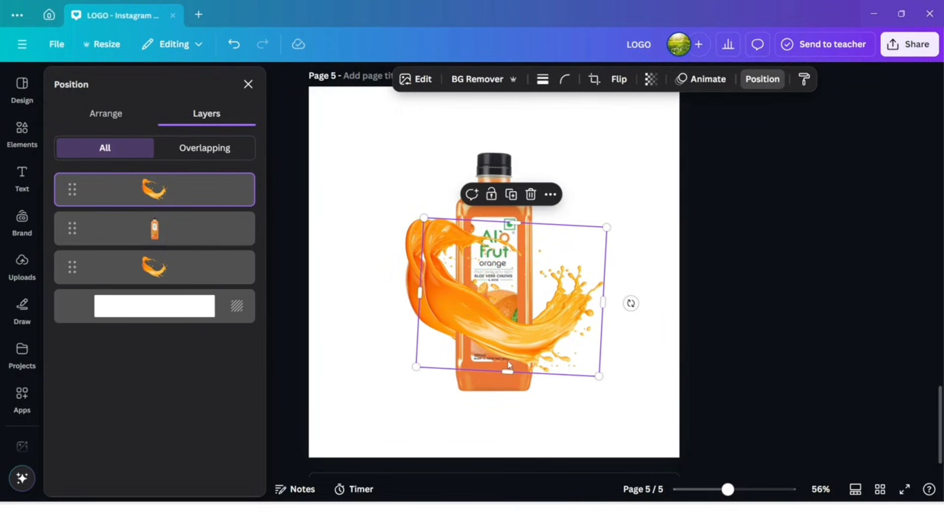
pyautogui.moveTo(506, 370); pyautogui.dragTo(485, 239)
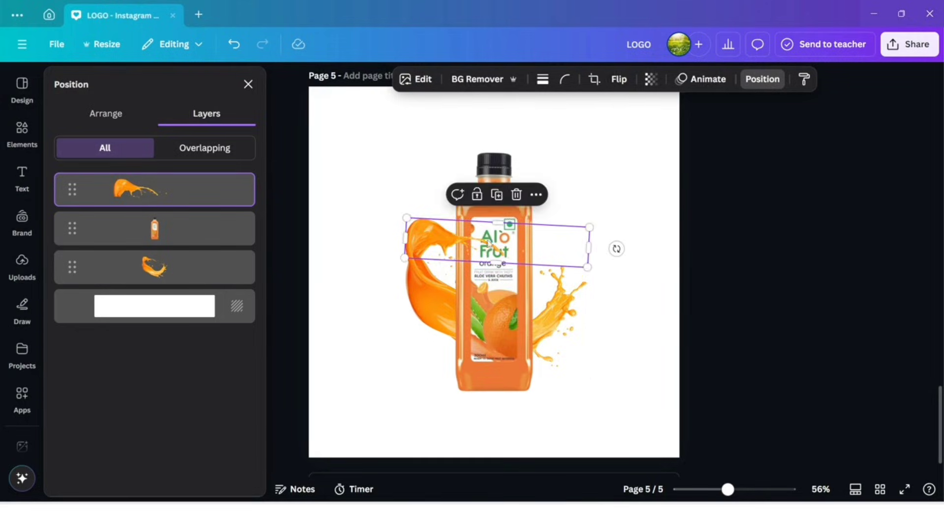
# Step: Shift the rear splash slightly to the right and realign the cropped front strip with it
pyautogui.click(432, 322)
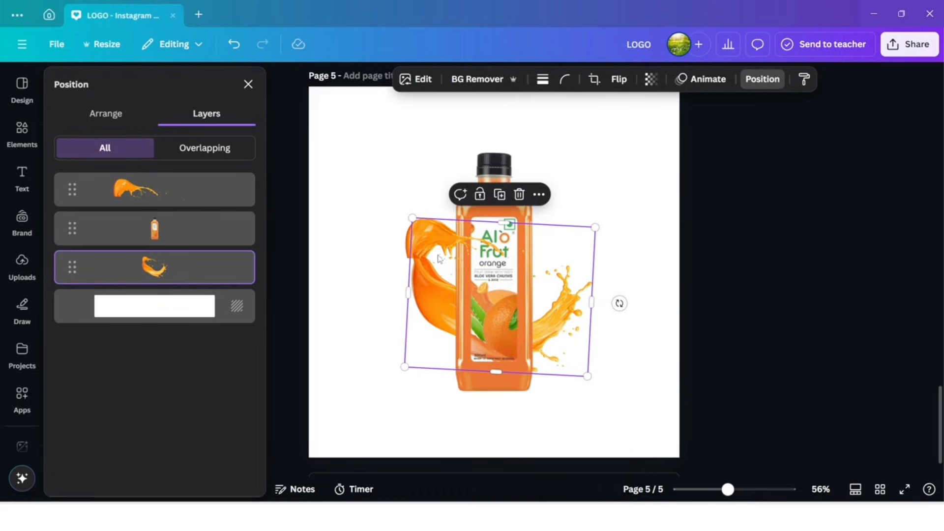
pyautogui.moveTo(441, 243); pyautogui.dragTo(445, 246)
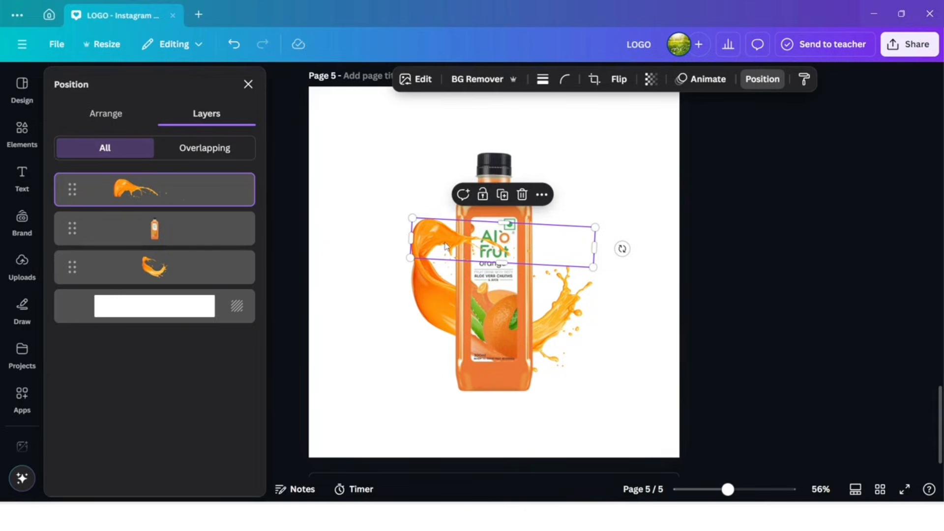
# Step: Duplicate the rear splash, move the copy to the right and crop it to its right-hand splashing tail
pyautogui.click(502, 195)
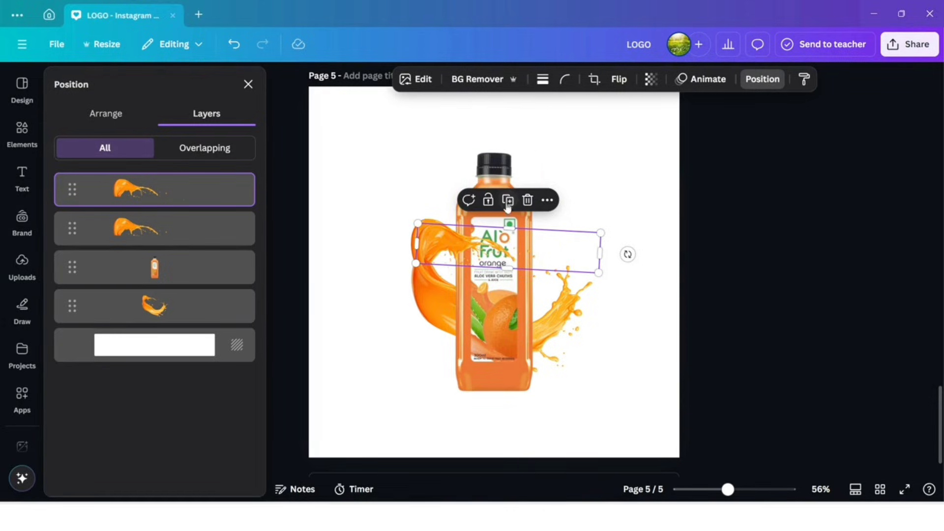
pyautogui.click(527, 200)
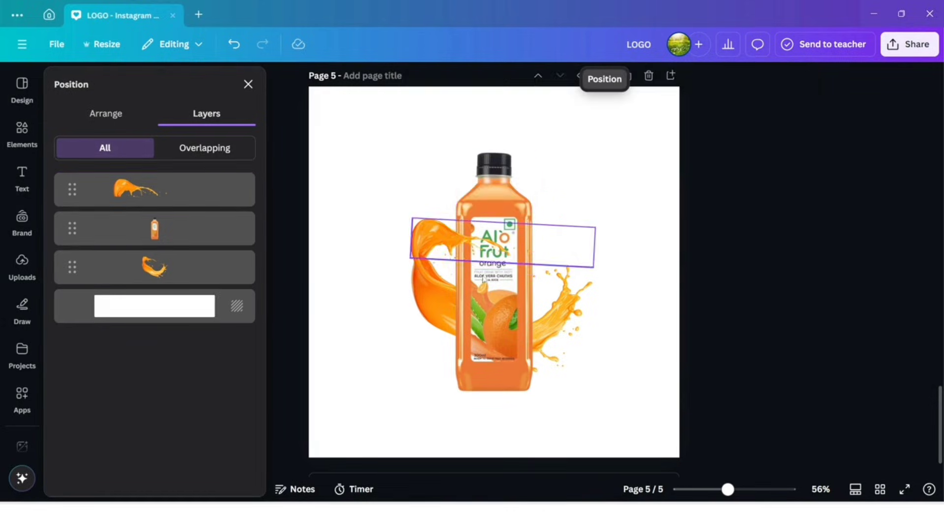
pyautogui.click(555, 324)
pyautogui.click(500, 195)
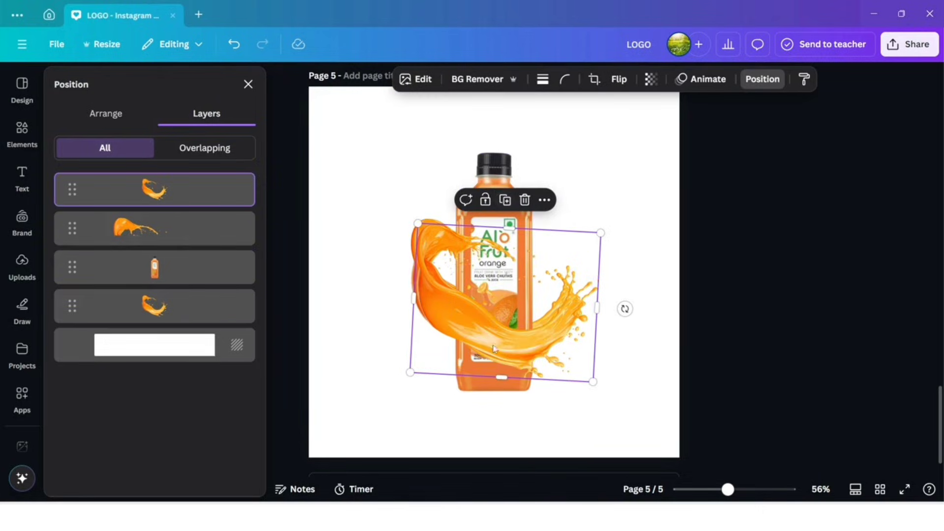
pyautogui.moveTo(501, 348); pyautogui.dragTo(524, 340)
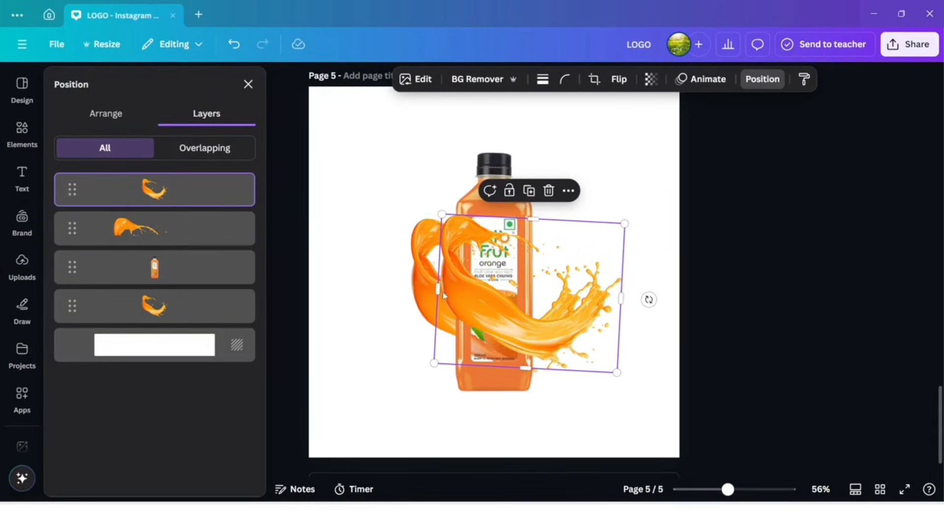
pyautogui.moveTo(436, 288); pyautogui.dragTo(514, 305)
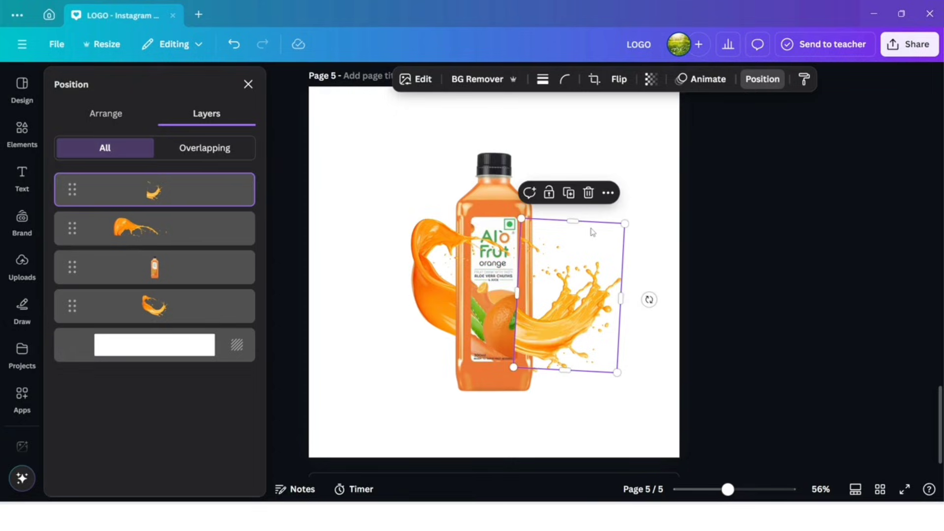
# Step: Move and rotate the cropped tail piece, trying vertical flips, so it arcs from the bottle's label into the rear splash's right end
pyautogui.click(621, 83)
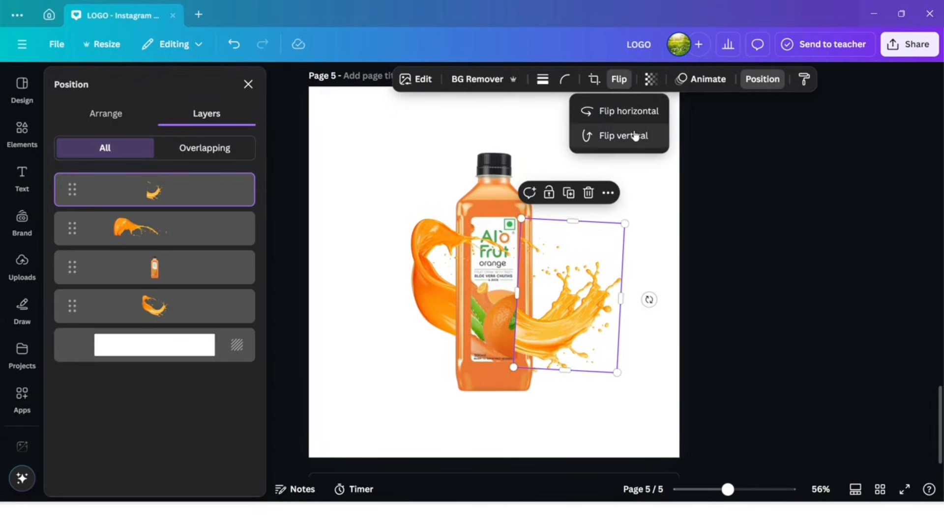
pyautogui.click(634, 136)
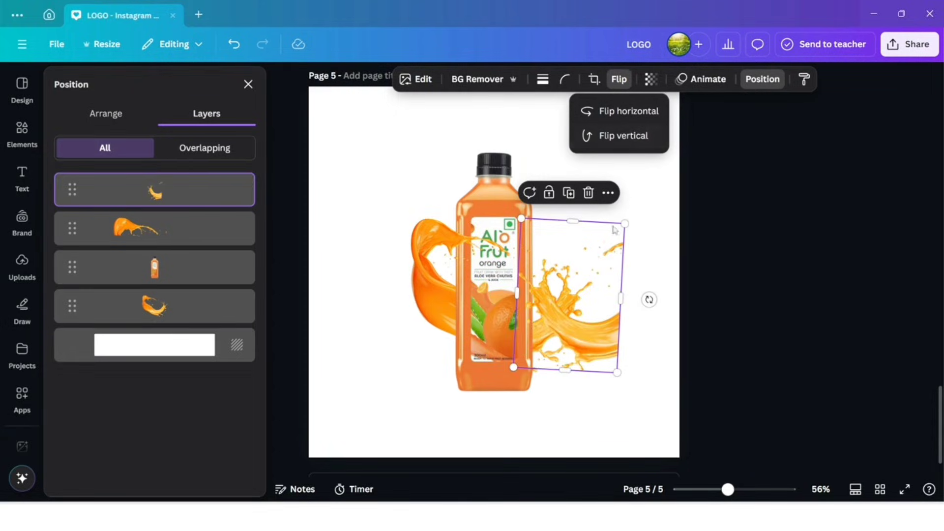
pyautogui.moveTo(595, 320); pyautogui.dragTo(541, 296)
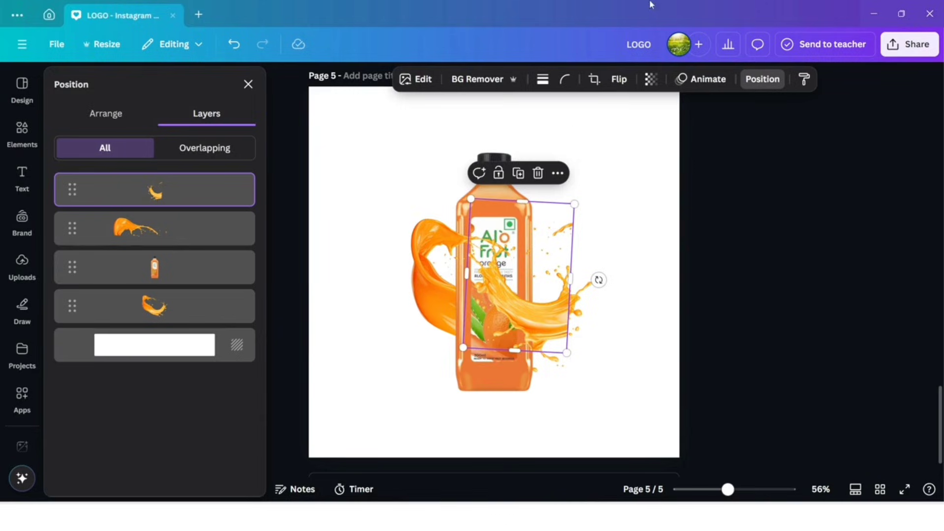
pyautogui.click(618, 78)
pyautogui.click(613, 142)
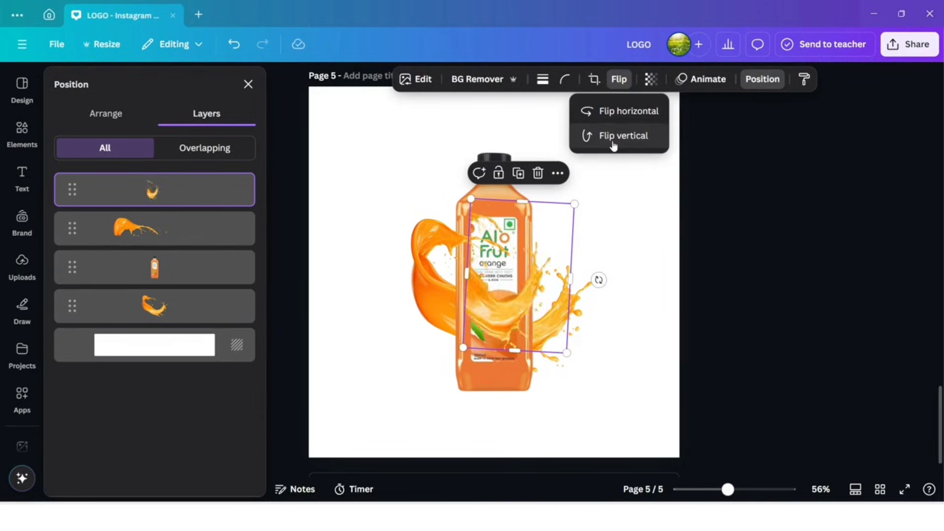
pyautogui.click(613, 142)
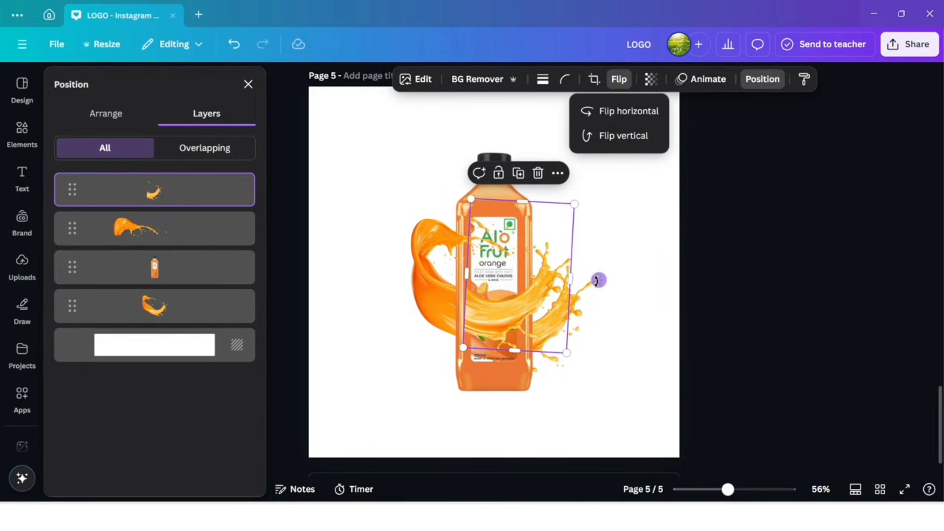
pyautogui.moveTo(599, 279); pyautogui.dragTo(523, 233)
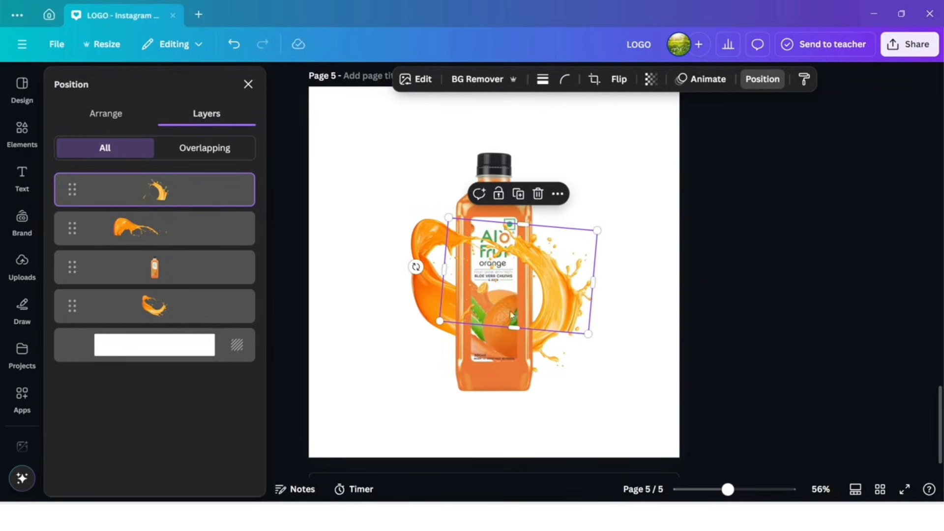
# Step: Enlarge the rear splash slightly so its right end extends past the front piece
pyautogui.click(551, 363)
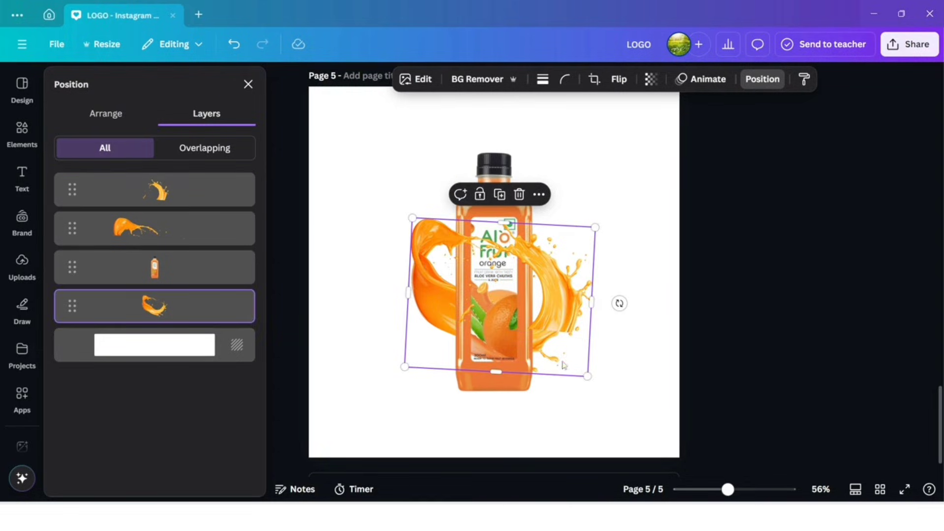
pyautogui.moveTo(589, 376); pyautogui.dragTo(598, 385)
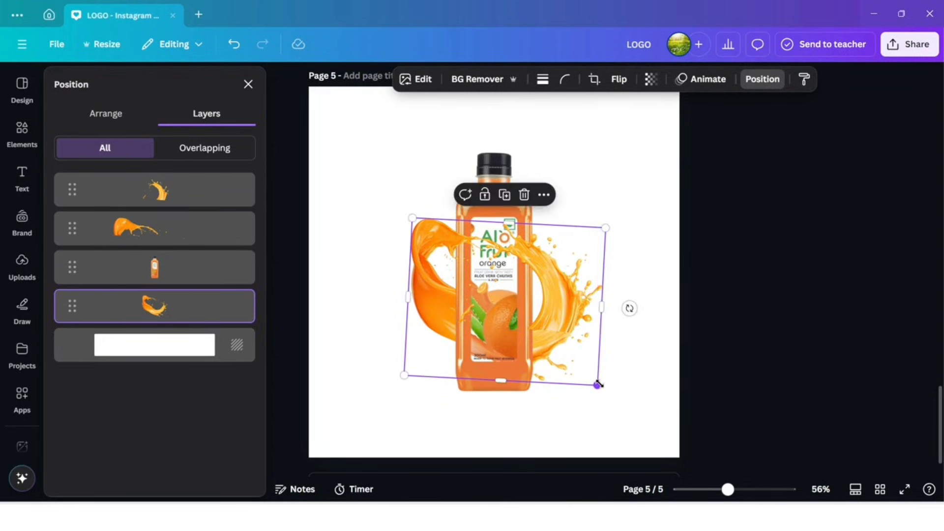
pyautogui.click(744, 335)
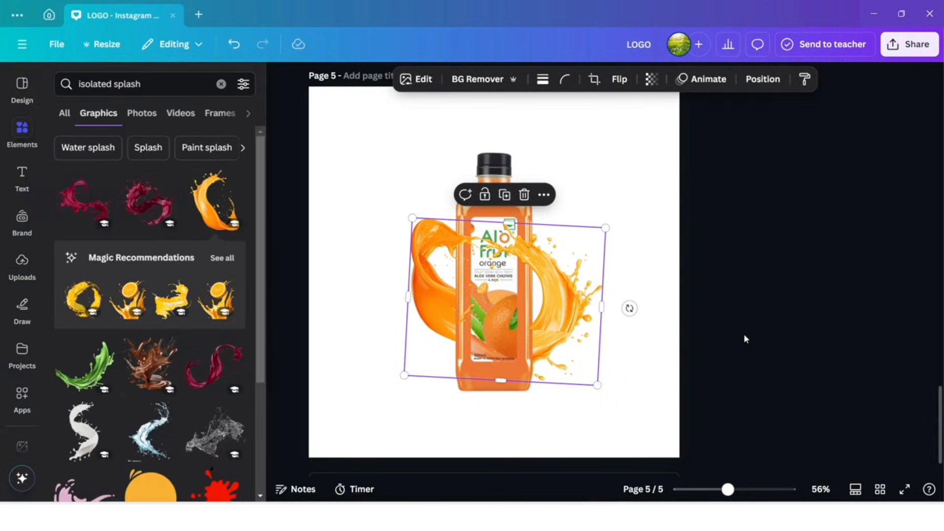
# Step: Nudge the rear splash and the cropped splash piece in front of the bottle slightly downward, keeping their right ends aligned
pyautogui.click(744, 335)
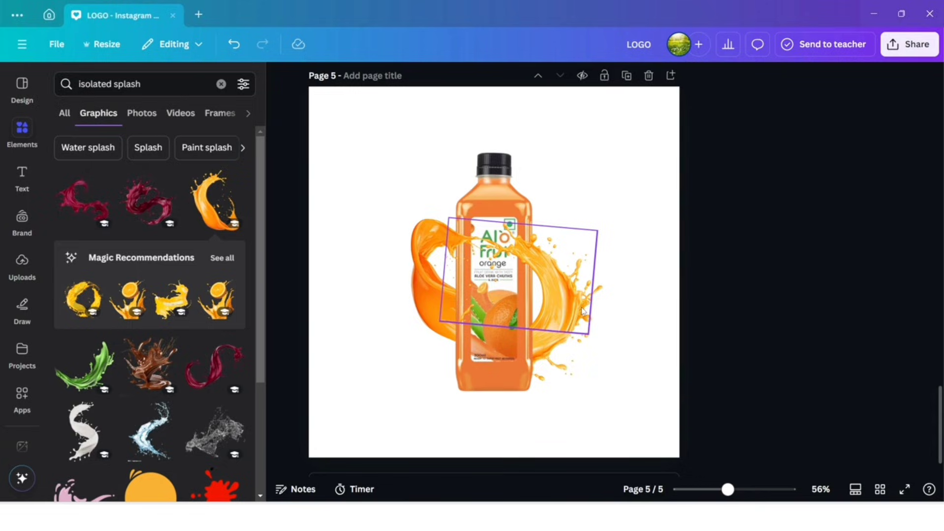
pyautogui.moveTo(559, 363); pyautogui.dragTo(560, 369)
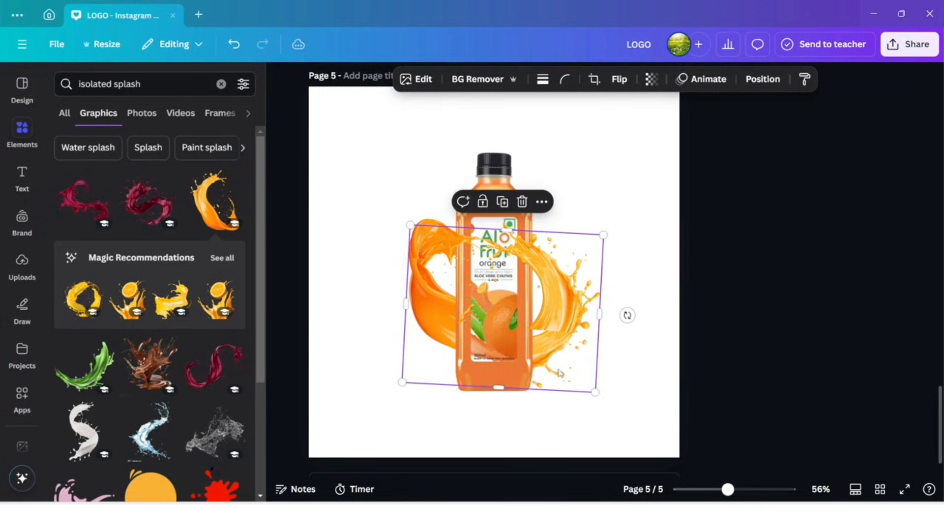
pyautogui.click(565, 302)
pyautogui.moveTo(563, 306); pyautogui.dragTo(564, 314)
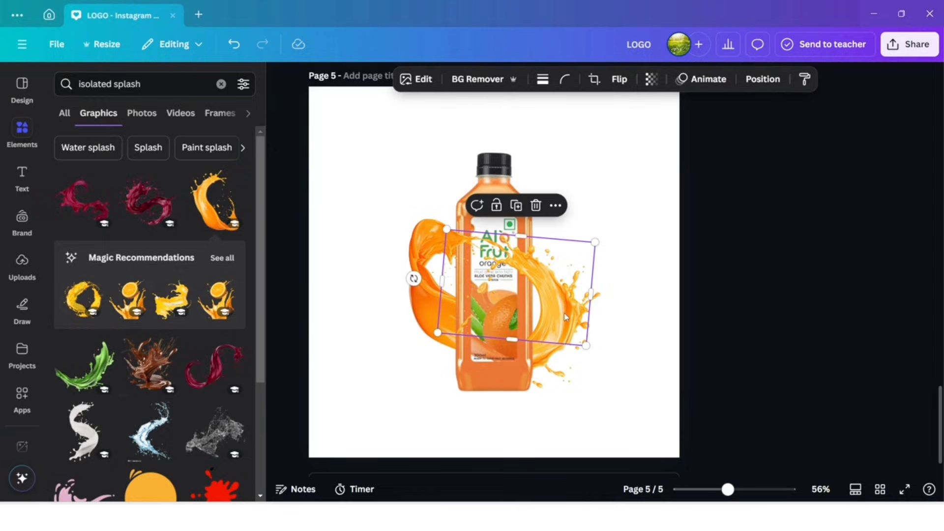
pyautogui.click(384, 266)
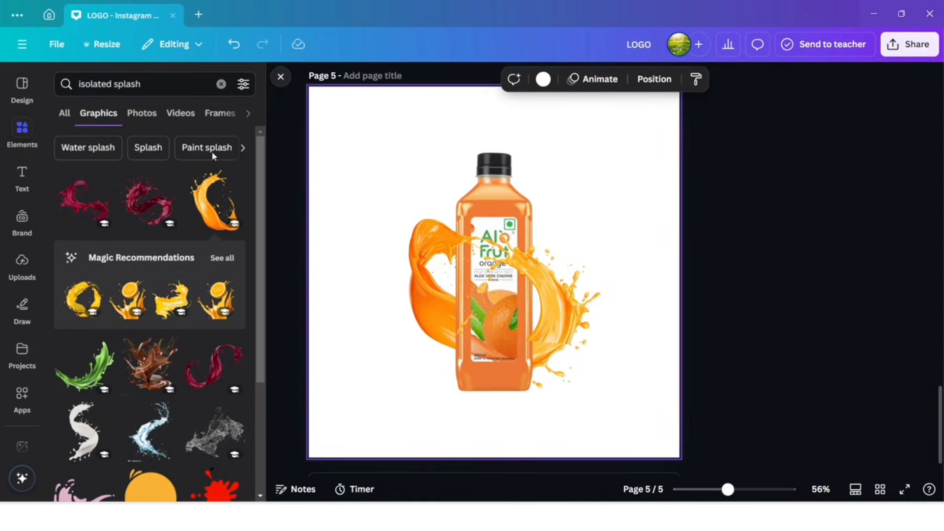
# Step: Search the elements for "orange" and show all the photo results
pyautogui.click(222, 84)
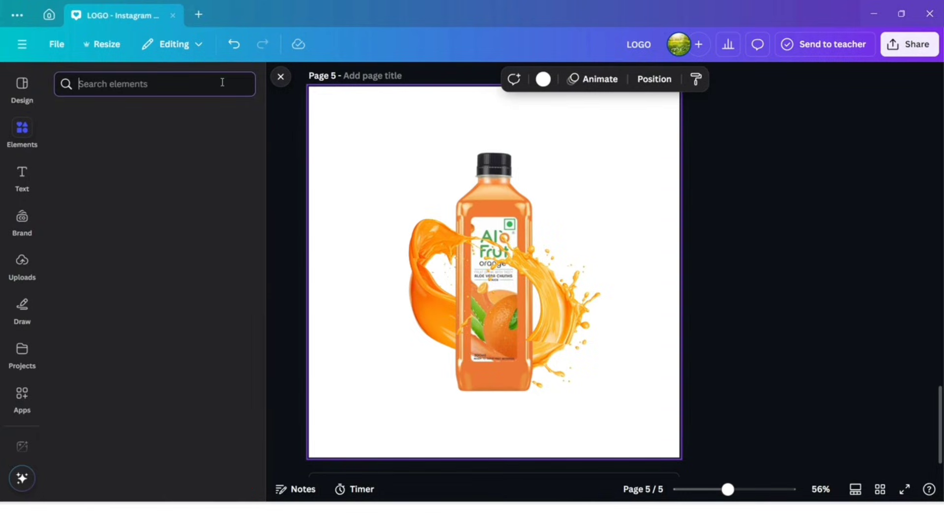
pyautogui.write('orang')
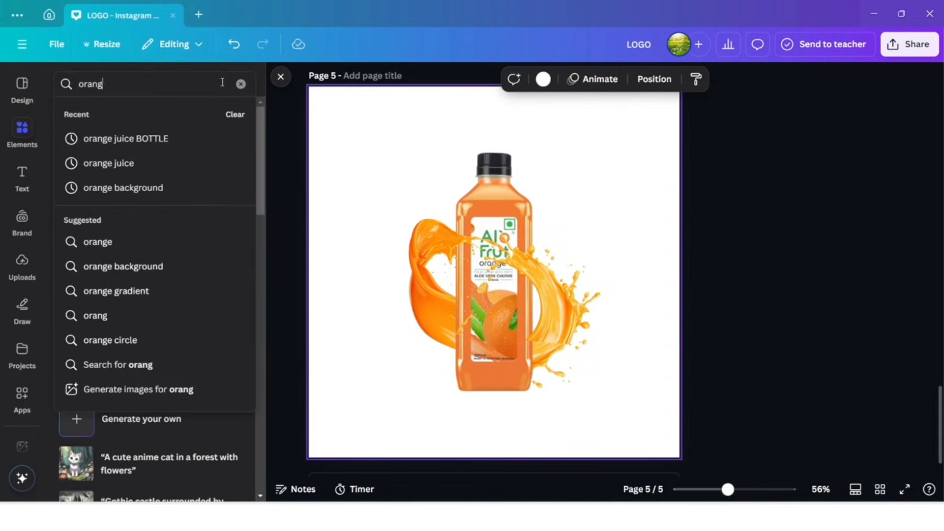
pyautogui.write('e')
pyautogui.press('Return')
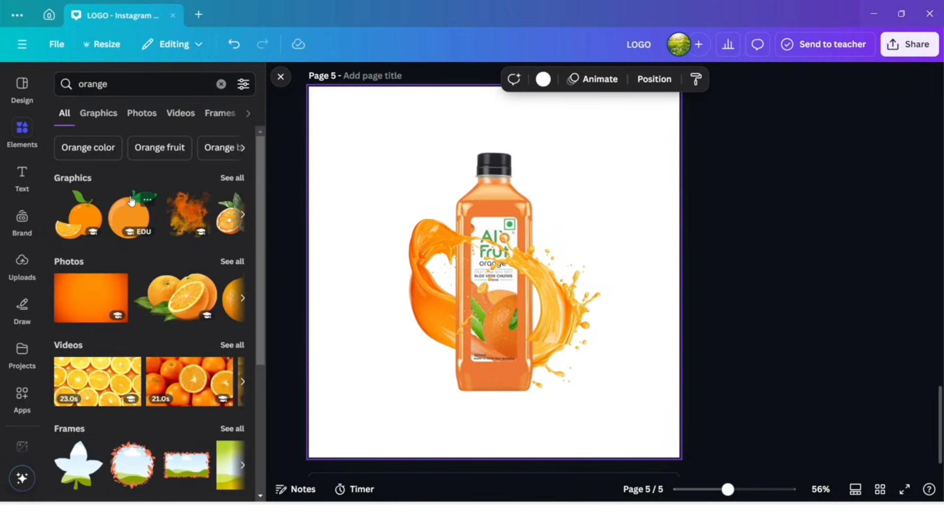
pyautogui.click(226, 260)
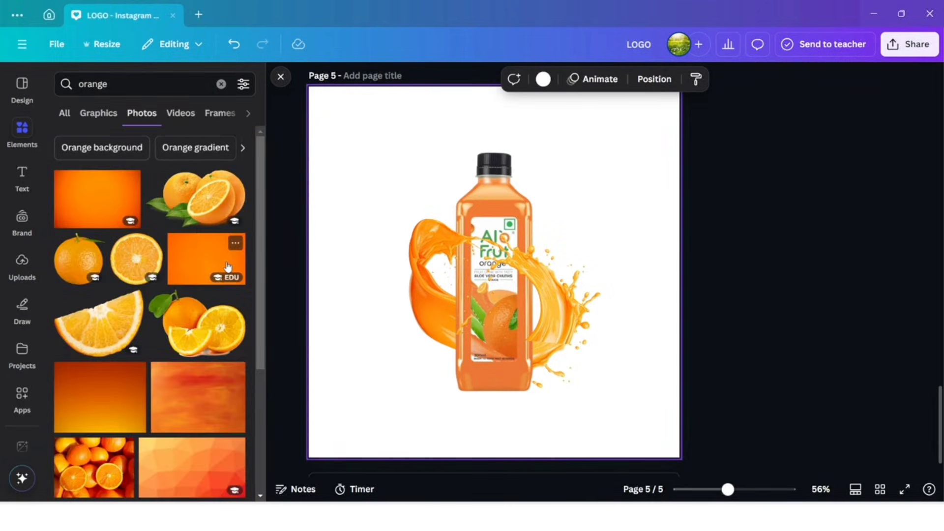
# Step: Add the photo of whole and halved oranges with leaves, shrink it and place it at the lower right of the bottle's base
pyautogui.click(218, 196)
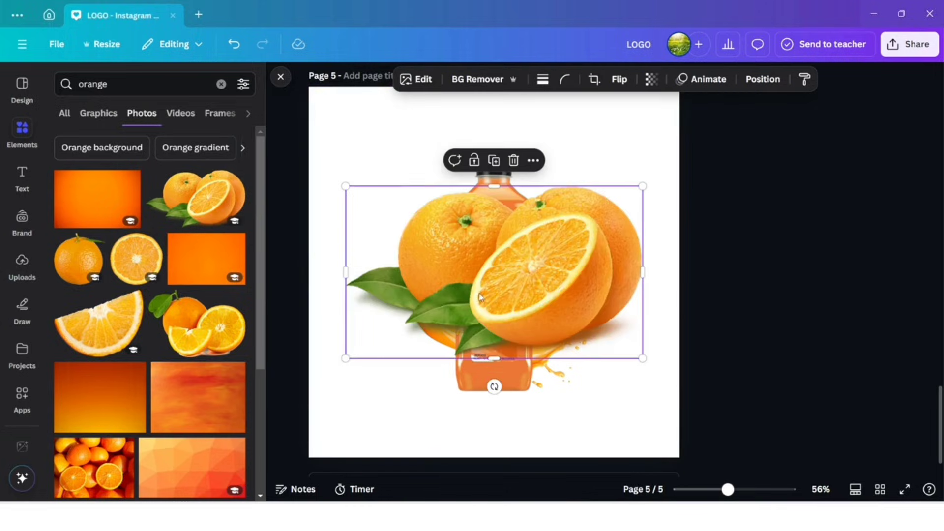
pyautogui.moveTo(642, 185); pyautogui.dragTo(430, 309)
pyautogui.moveTo(408, 342); pyautogui.dragTo(519, 393)
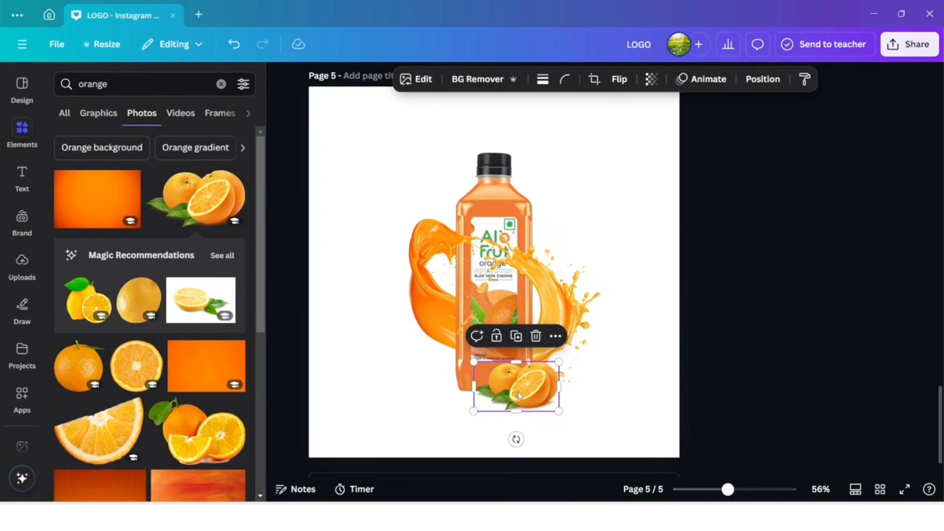
# Step: Add the single whole orange photo, shrink and tilt it, and place it partly off the page at the bottom-left corner
pyautogui.click(65, 364)
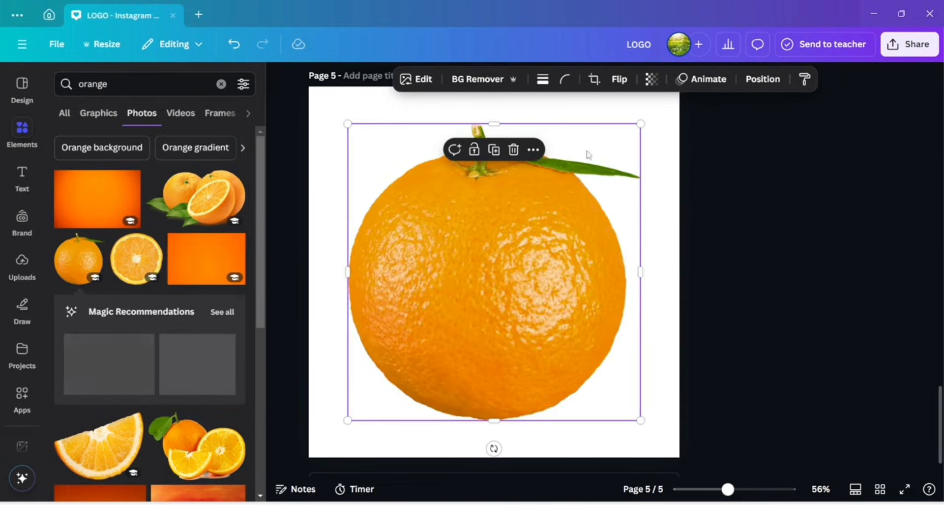
pyautogui.moveTo(641, 124); pyautogui.dragTo(406, 362)
pyautogui.moveTo(382, 447); pyautogui.dragTo(345, 440)
pyautogui.moveTo(371, 412); pyautogui.dragTo(344, 430)
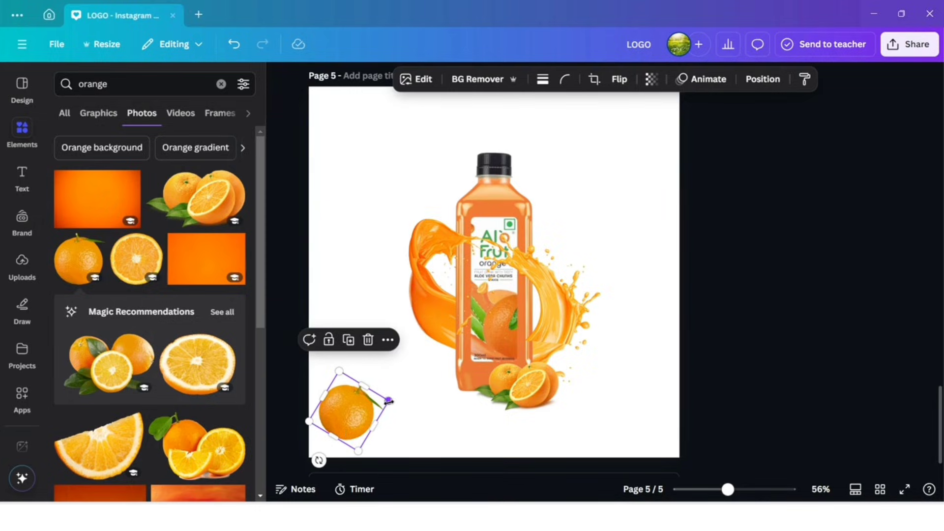
pyautogui.moveTo(388, 401); pyautogui.dragTo(353, 418)
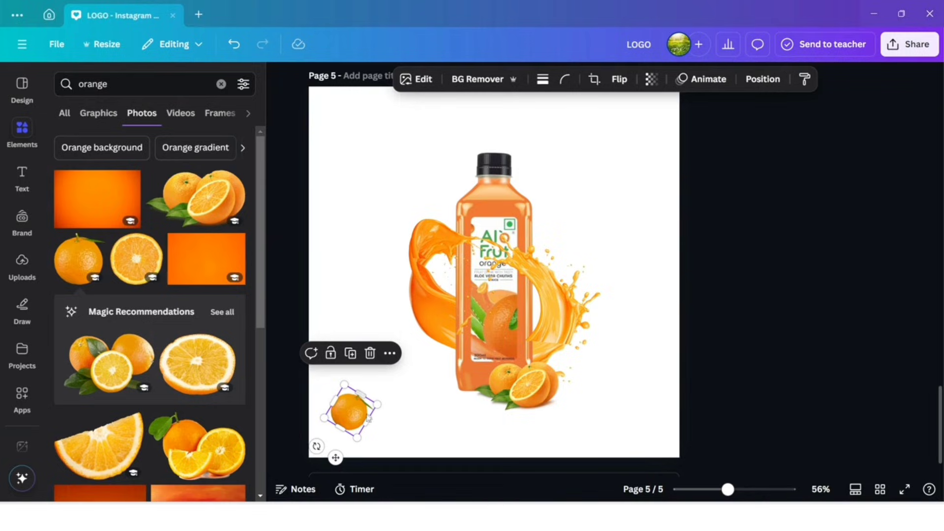
pyautogui.moveTo(355, 417); pyautogui.dragTo(328, 449)
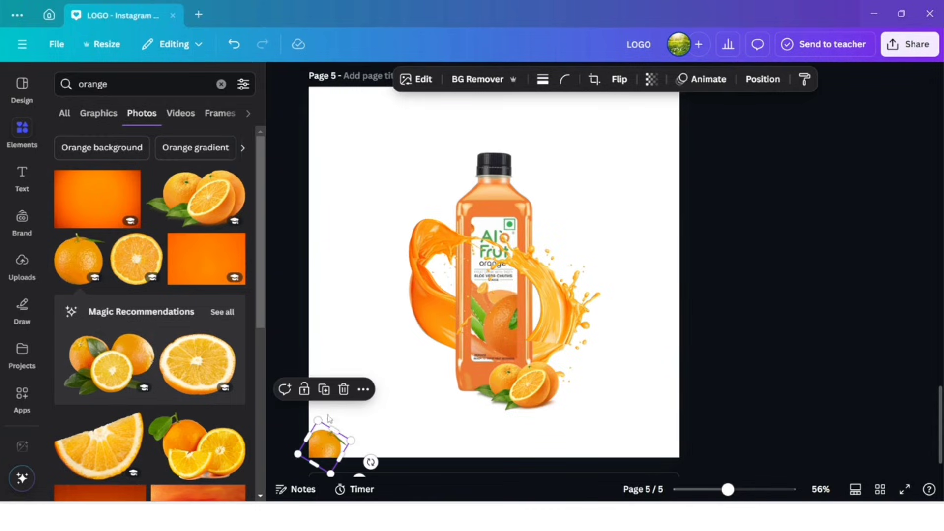
pyautogui.moveTo(318, 416); pyautogui.dragTo(317, 410)
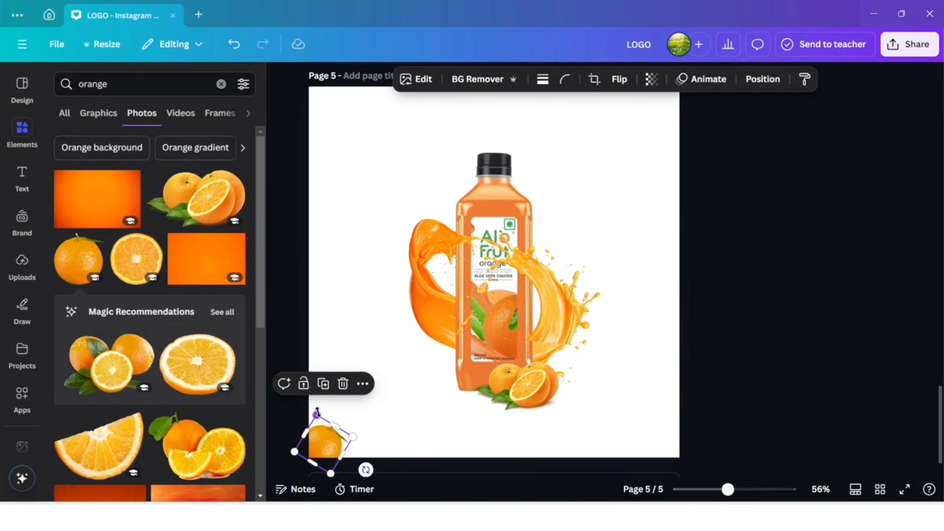
# Step: Place rotated copies of the whole orange partly off the page at the top-right corner and the lower right edge
pyautogui.hotkey('ctrl', 'd')
pyautogui.moveTo(319, 450); pyautogui.dragTo(577, 177)
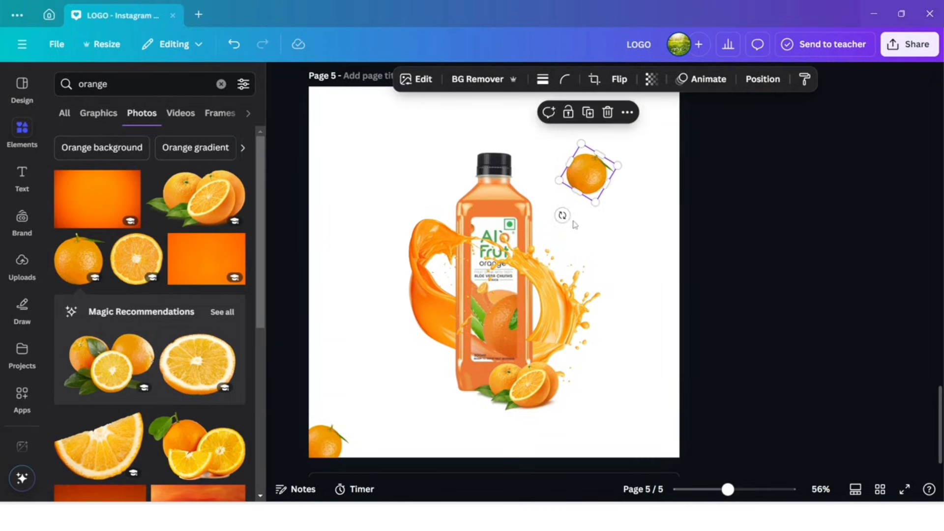
pyautogui.moveTo(560, 213); pyautogui.dragTo(581, 118)
pyautogui.moveTo(587, 166); pyautogui.dragTo(636, 124)
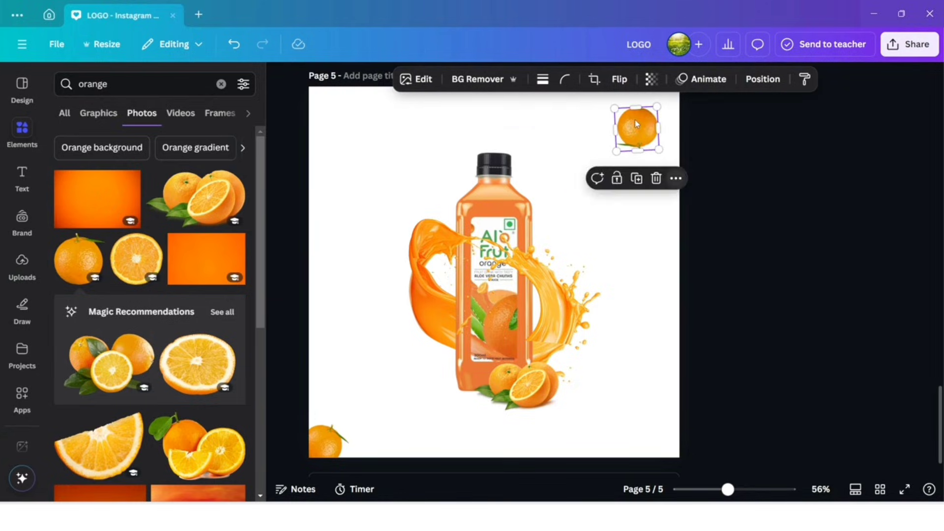
pyautogui.scroll(1, 636, 124)
pyautogui.scroll(-1, 637, 124)
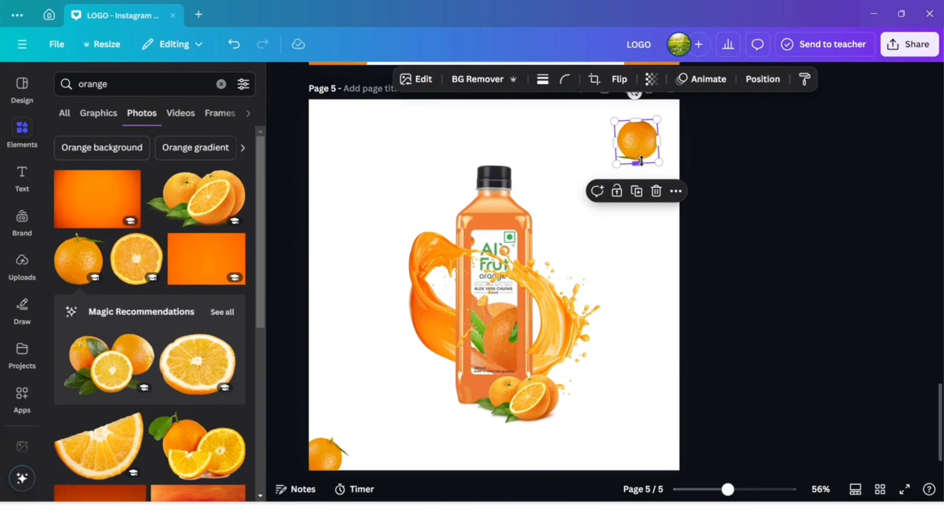
pyautogui.click(565, 159)
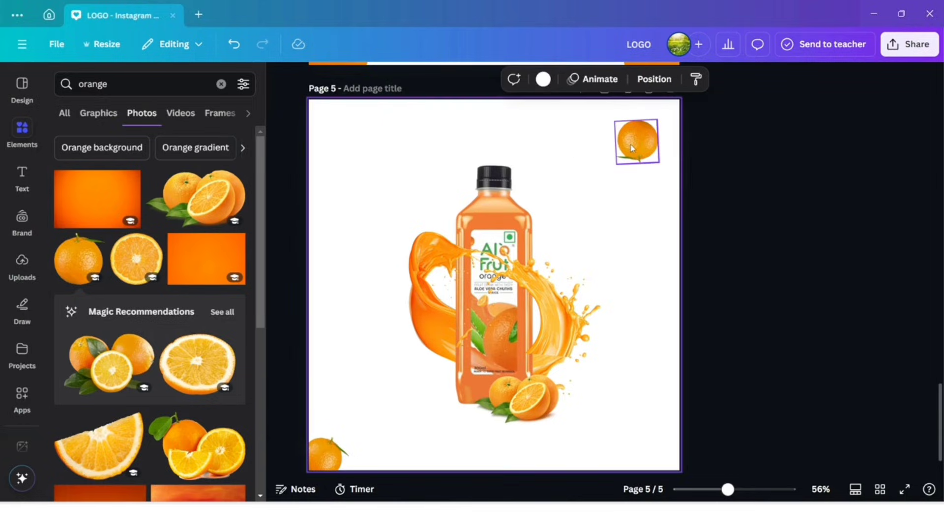
pyautogui.click(634, 147)
pyautogui.moveTo(643, 151); pyautogui.dragTo(649, 151)
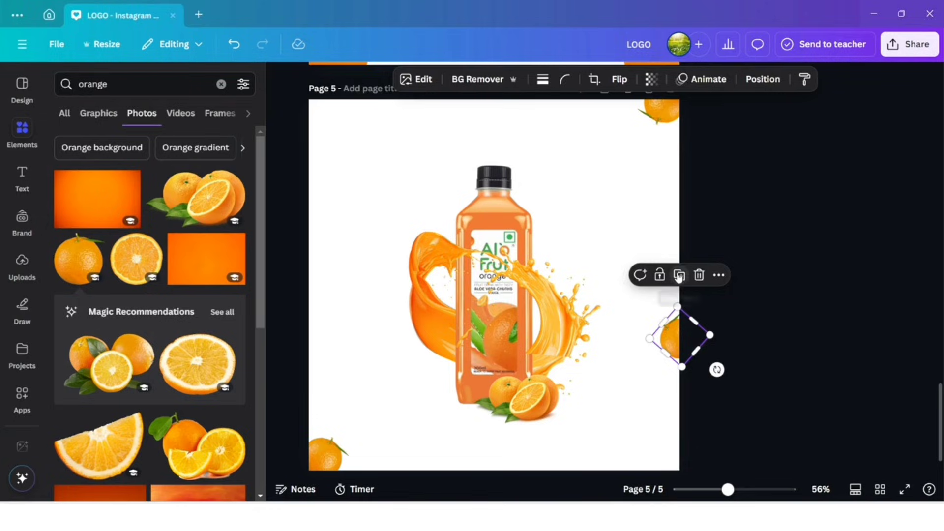
# Step: Duplicate the right-edge orange, move the copy partly off the page's upper left edge and rotate it to a different angle
pyautogui.click(678, 276)
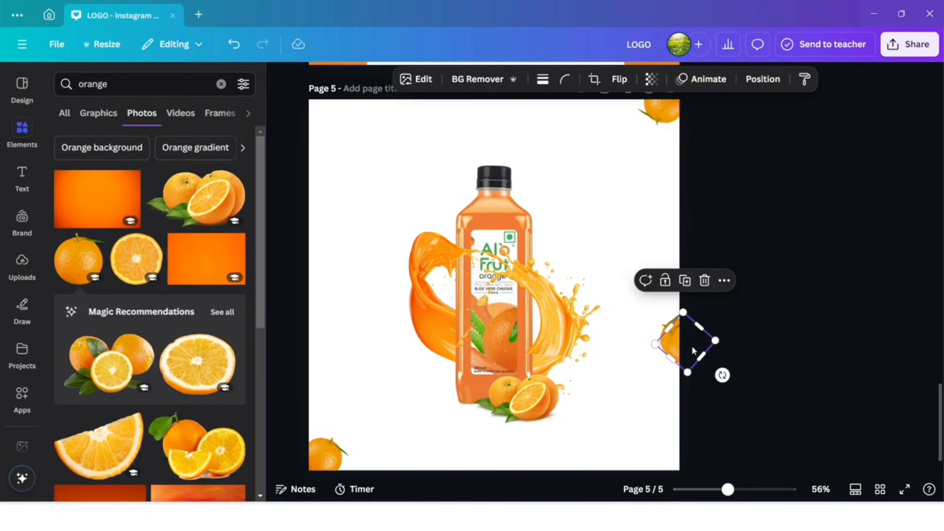
pyautogui.moveTo(662, 336); pyautogui.dragTo(348, 262)
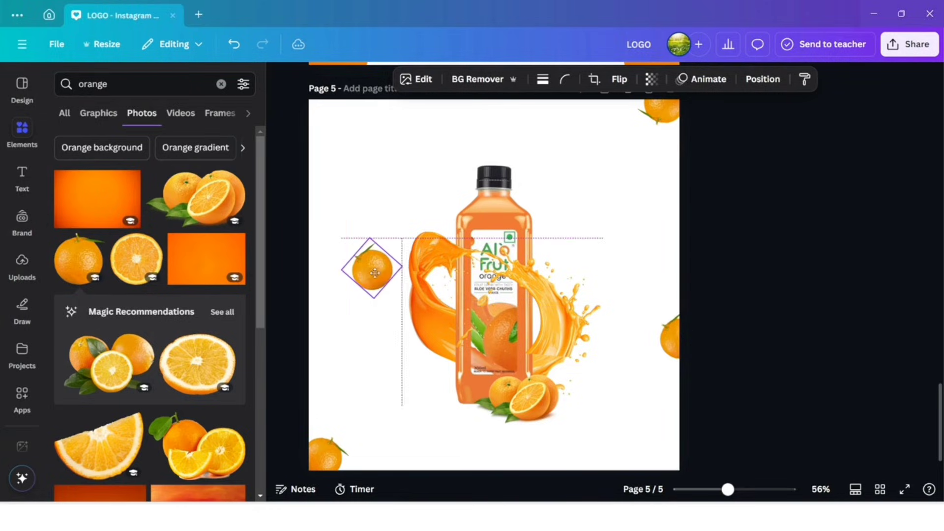
pyautogui.moveTo(408, 301); pyautogui.dragTo(304, 202)
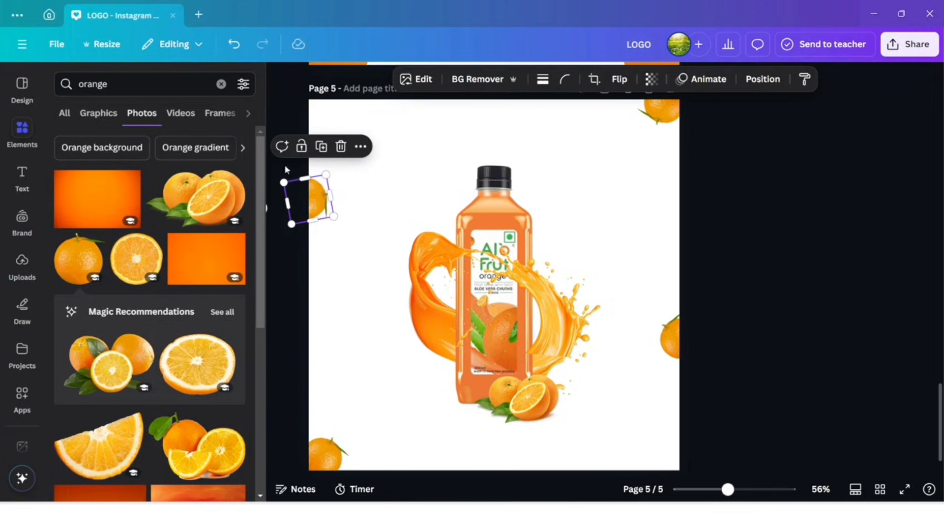
pyautogui.click(280, 77)
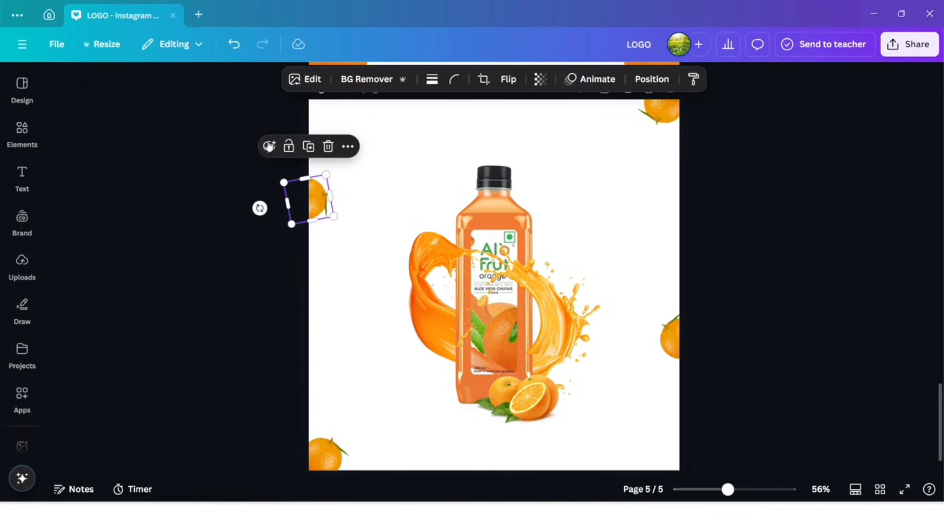
pyautogui.moveTo(254, 194); pyautogui.dragTo(279, 164)
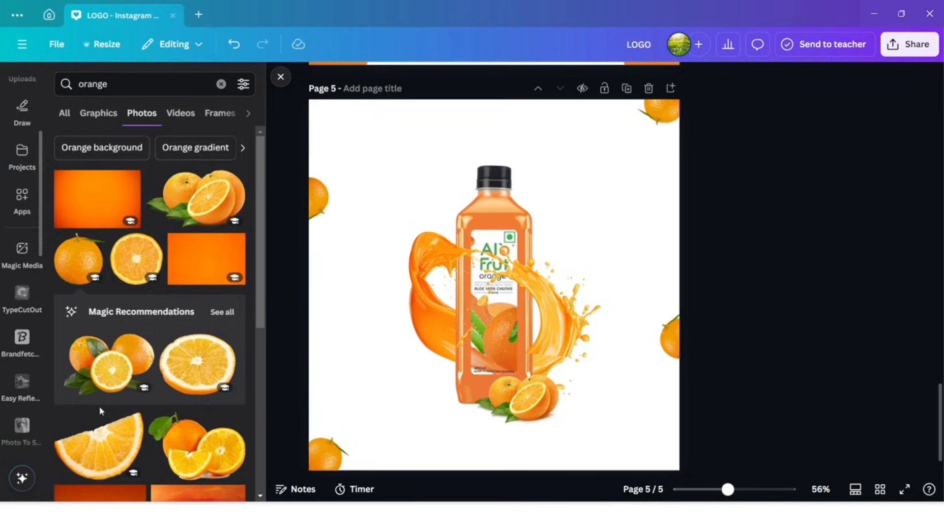
# Step: Add the orange wedge photo, shrink it beside the oranges at the bottle's base, and lower the juice splash slightly
pyautogui.scroll(-3, 99, 405)
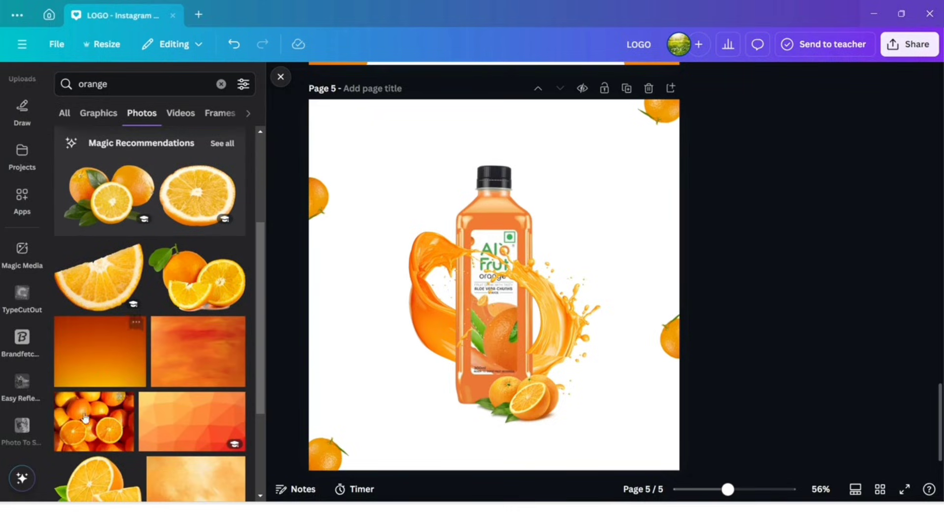
pyautogui.click(99, 302)
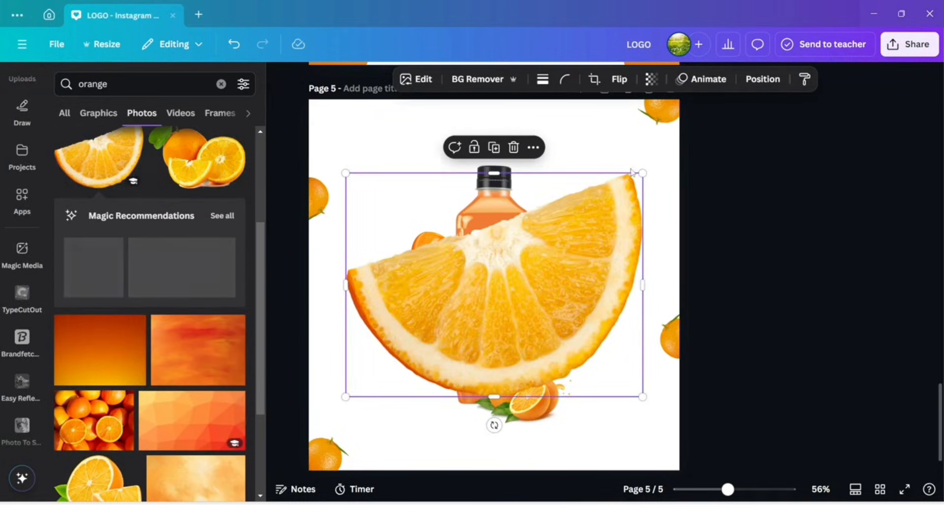
pyautogui.moveTo(643, 172); pyautogui.dragTo(468, 409)
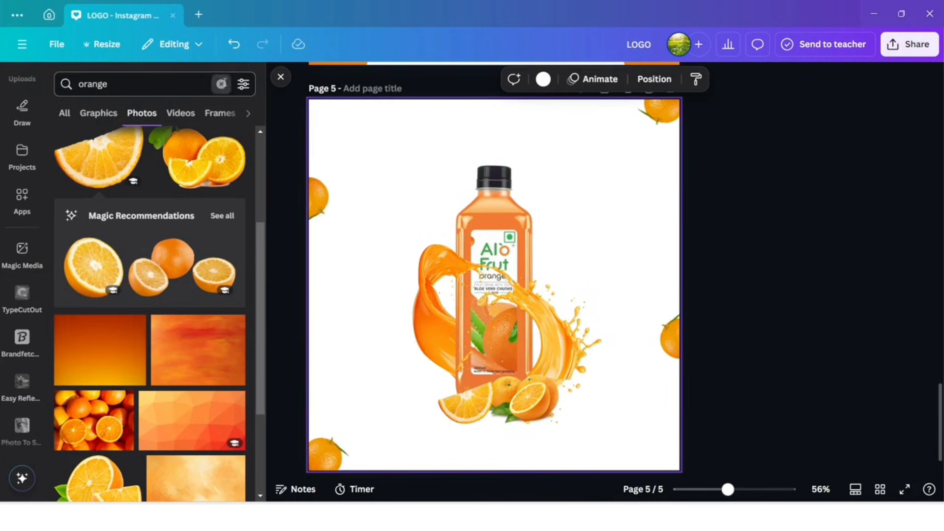
# Step: Search the elements for "orange background"
pyautogui.click(221, 84)
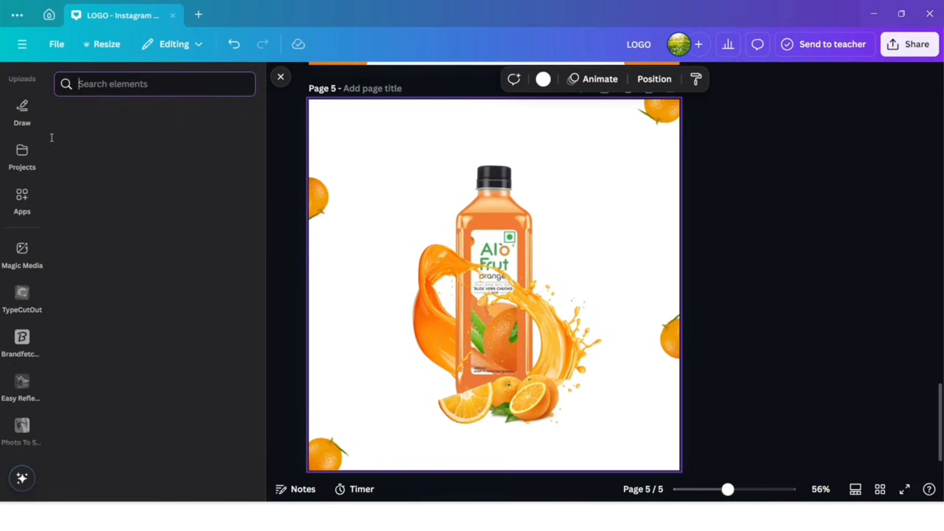
pyautogui.scroll(4, 14, 178)
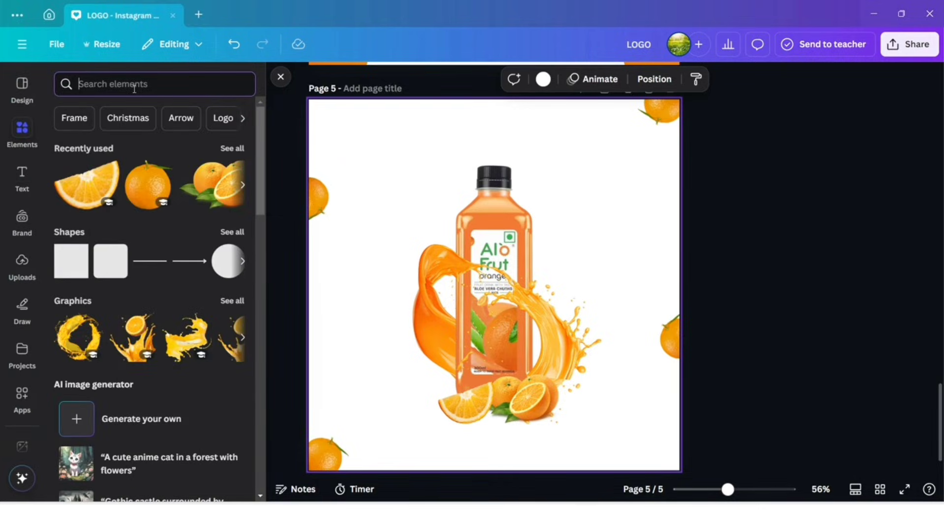
pyautogui.write('oran')
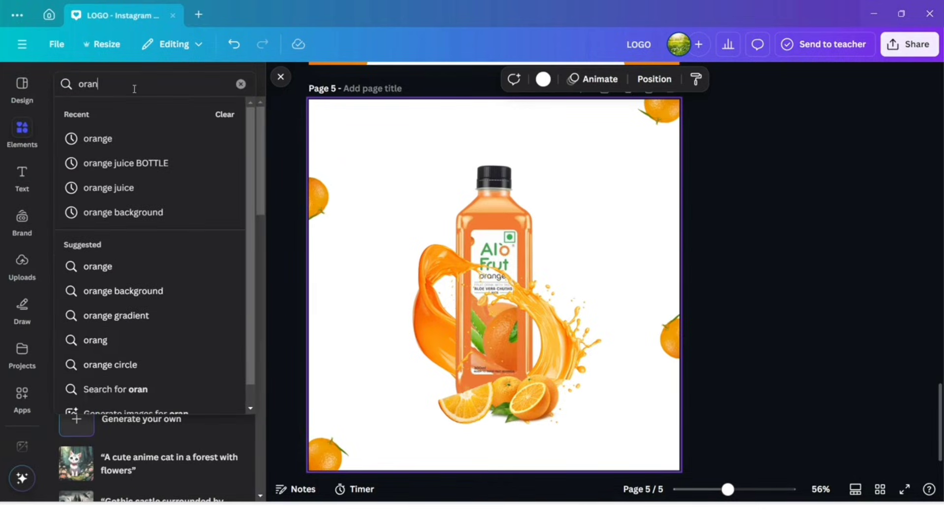
pyautogui.write('ge ba')
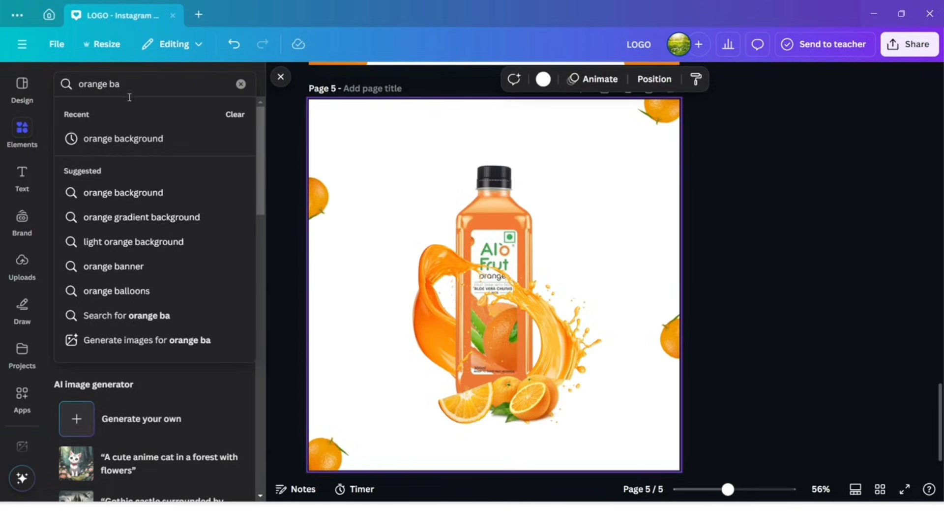
pyautogui.click(125, 139)
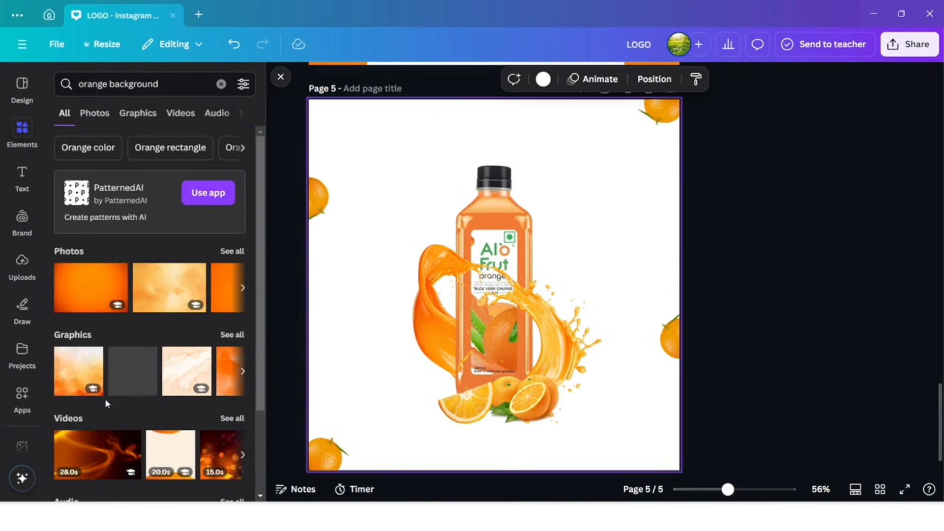
# Step: Add the plain orange gradient photo at the page's upper left corner, layered beneath the bottle, splashes and fruit
pyautogui.click(81, 285)
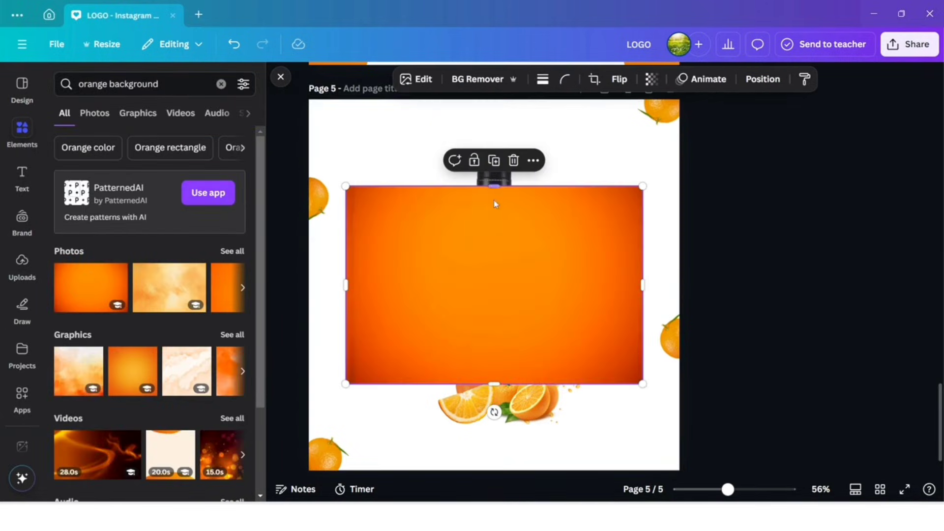
pyautogui.moveTo(497, 226); pyautogui.dragTo(461, 139)
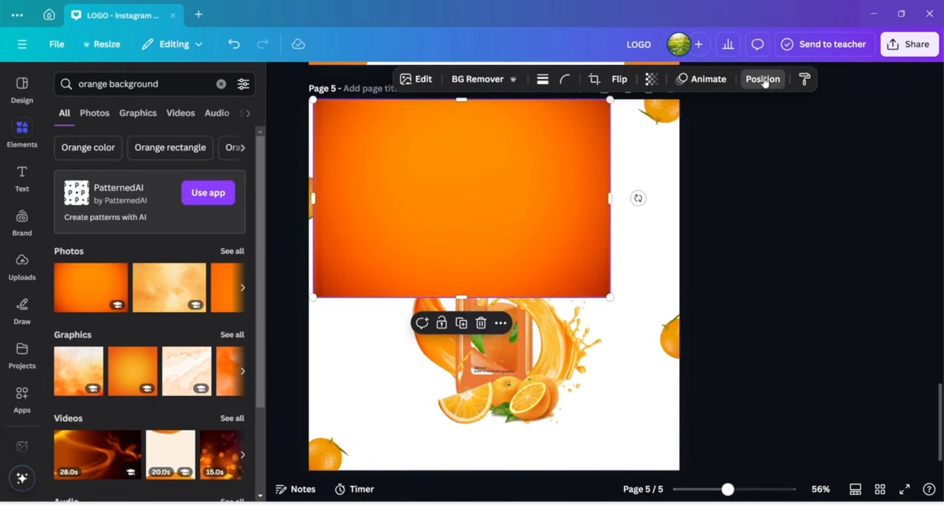
pyautogui.click(762, 79)
pyautogui.moveTo(175, 192); pyautogui.dragTo(186, 467)
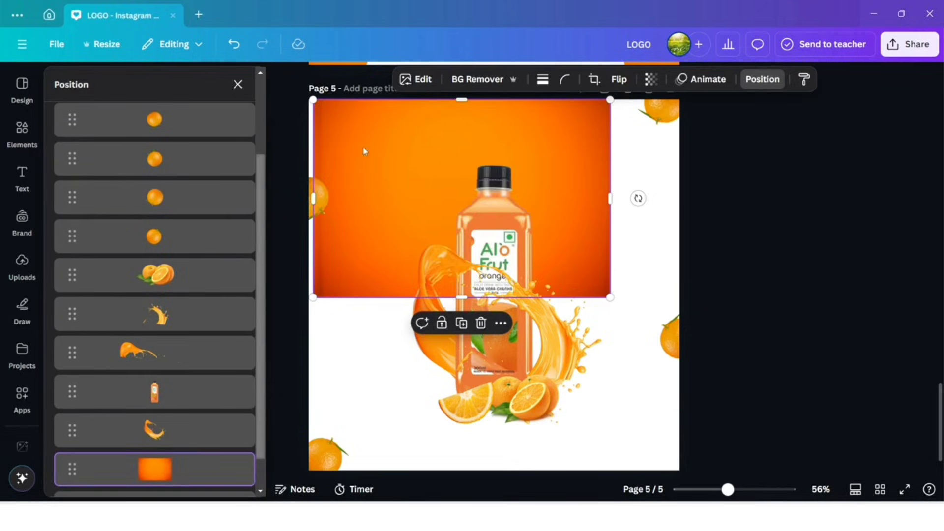
pyautogui.moveTo(403, 189); pyautogui.dragTo(399, 187)
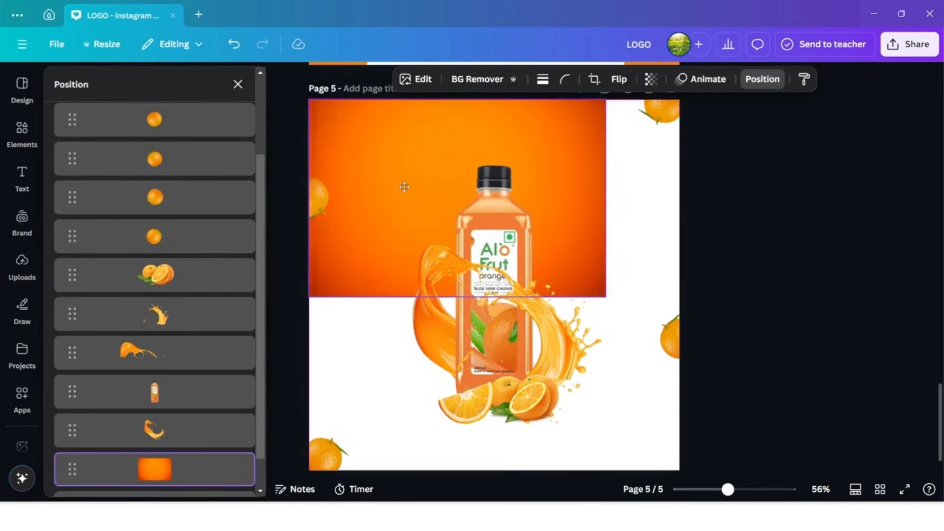
# Step: Set the orange gradient photo as the page background
pyautogui.click(495, 325)
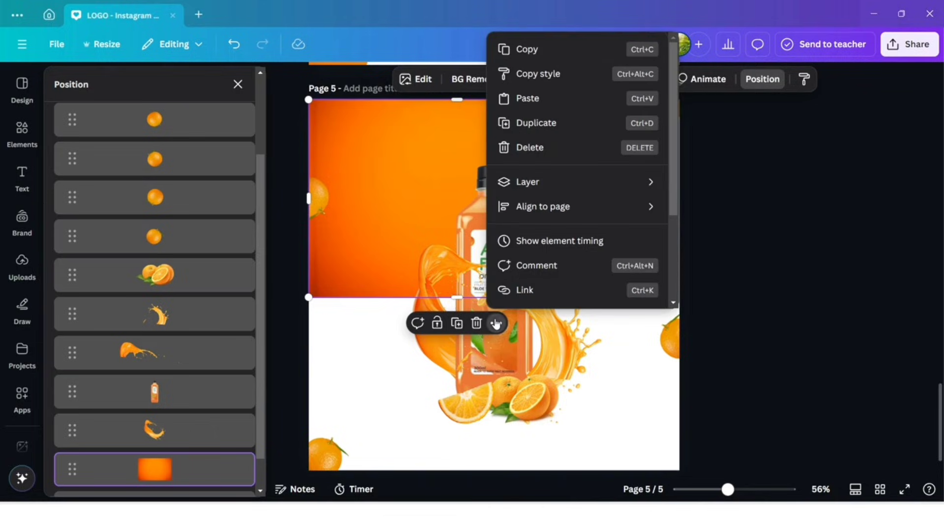
pyautogui.scroll(-3, 561, 244)
pyautogui.click(559, 244)
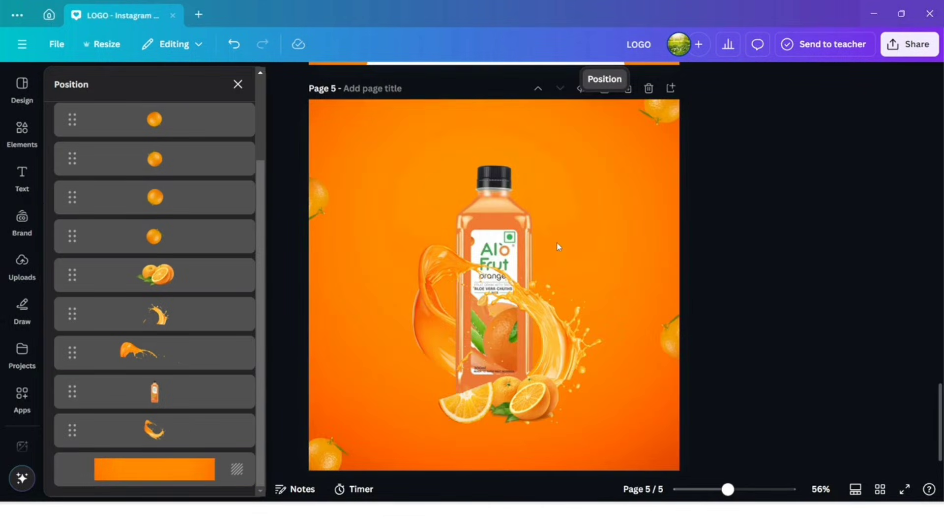
pyautogui.click(237, 86)
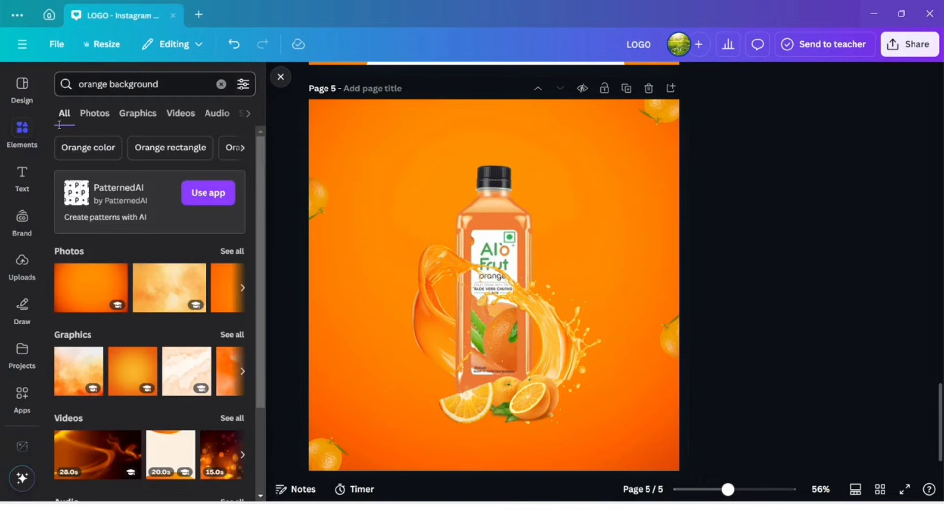
# Step: Search the elements for "gradient shadow" and show all matching graphics
pyautogui.click(221, 85)
pyautogui.write('gr')
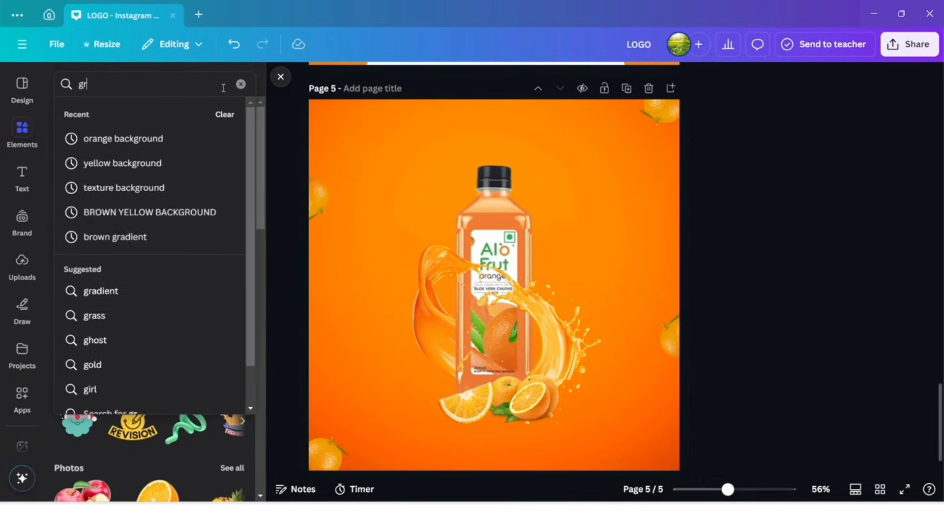
pyautogui.write('adient')
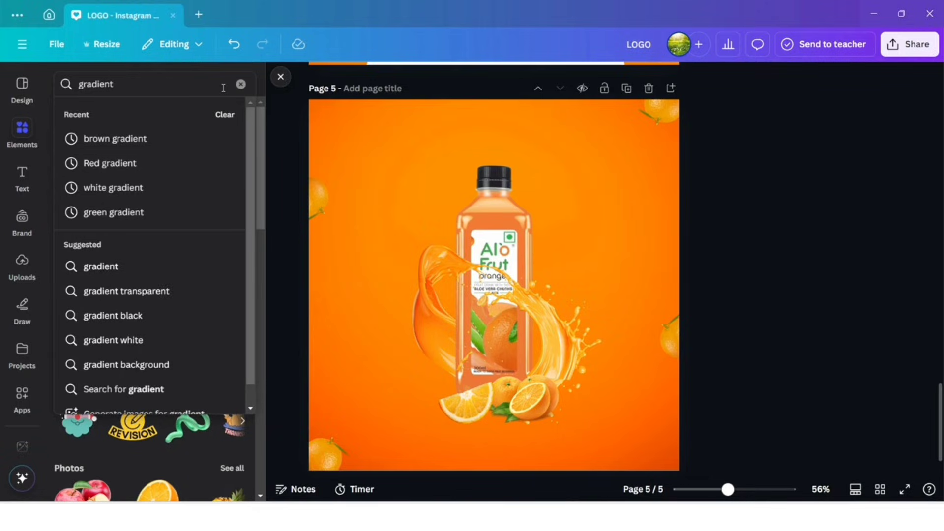
pyautogui.write(' sha')
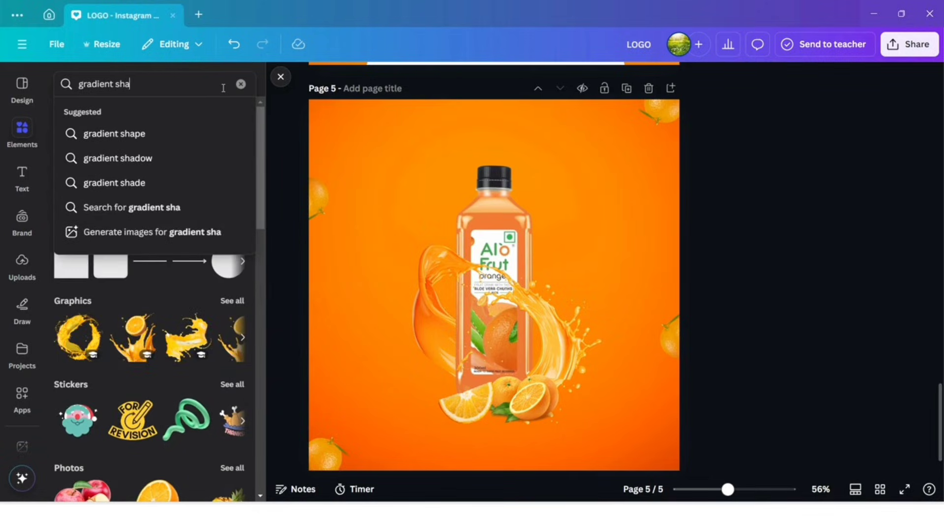
pyautogui.write('dow')
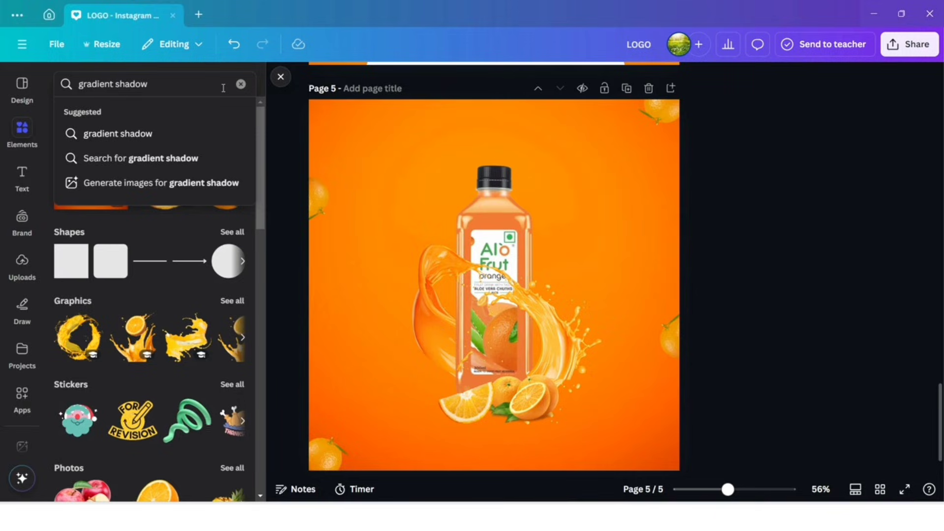
pyautogui.press('Return')
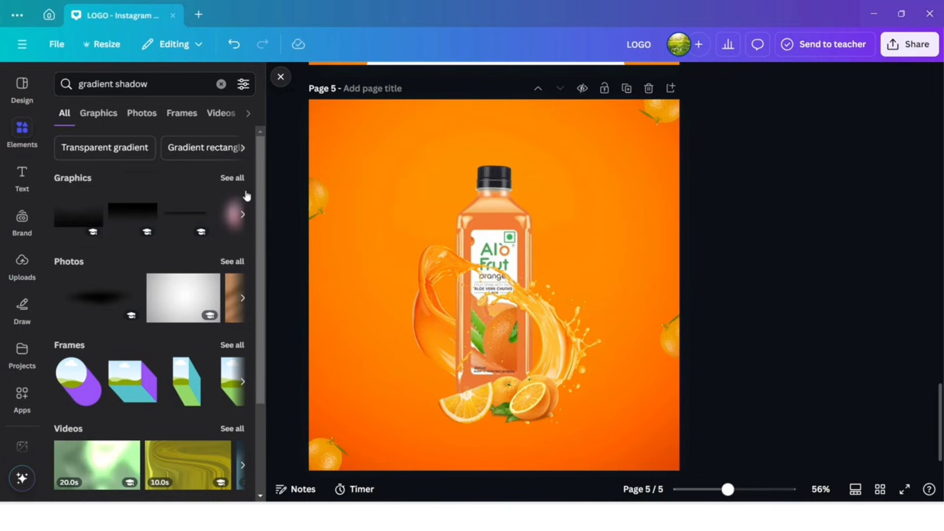
pyautogui.click(235, 175)
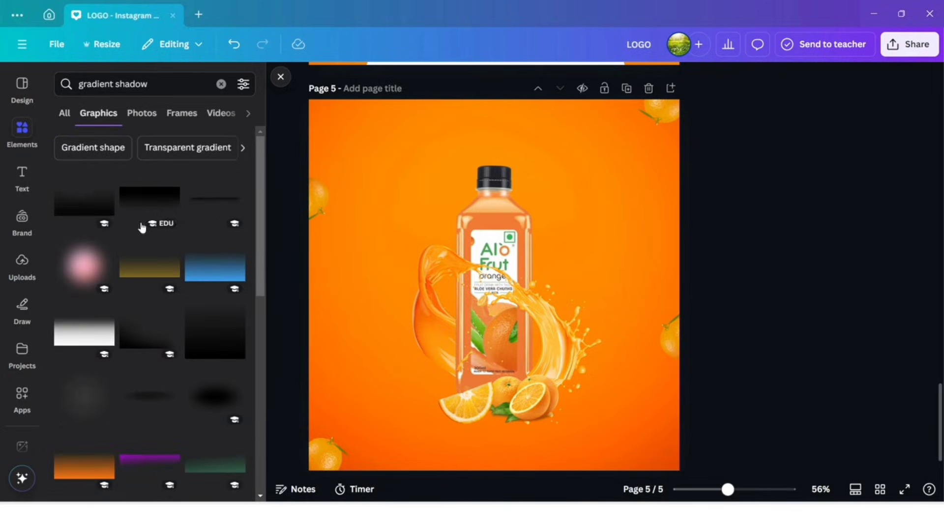
# Step: Add the round pink glow graphic, recolour it with a custom duotone using #EEE9E4 highlights, and enlarge it over the bottle
pyautogui.click(82, 271)
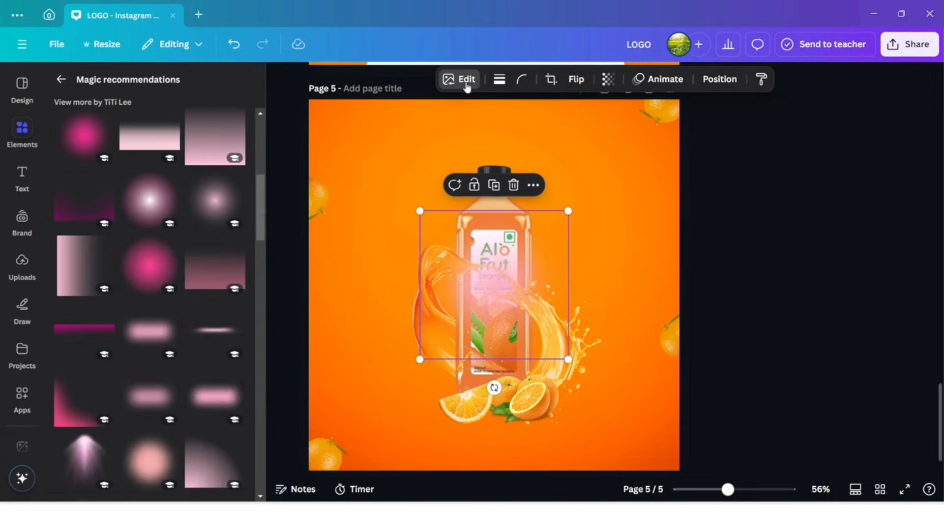
pyautogui.click(465, 79)
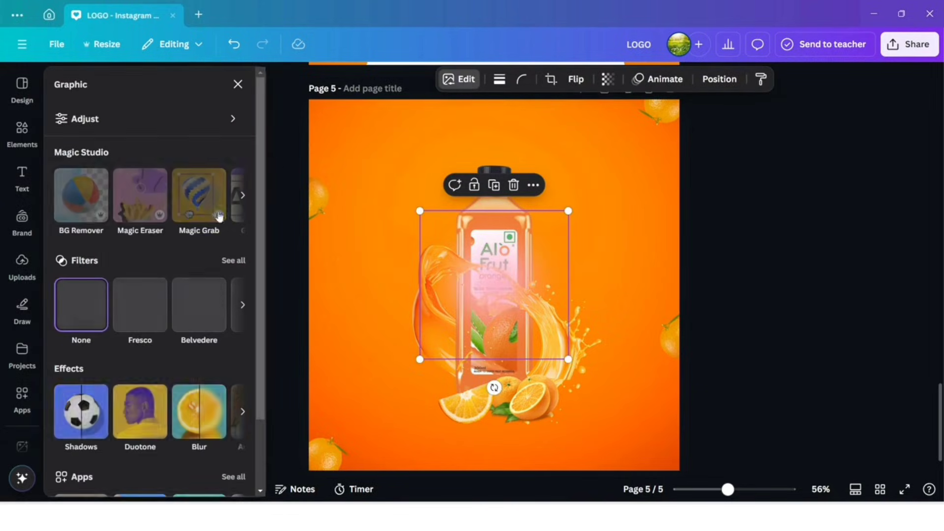
pyautogui.click(127, 409)
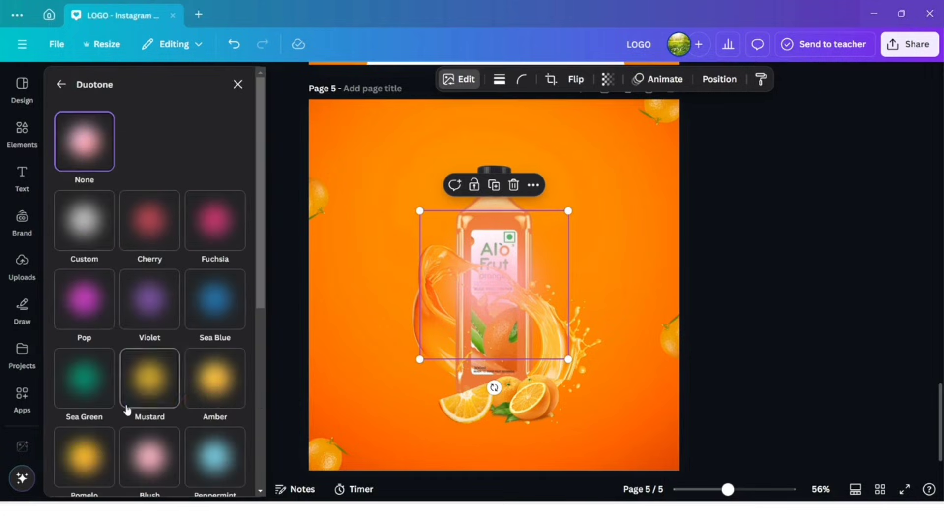
pyautogui.click(95, 234)
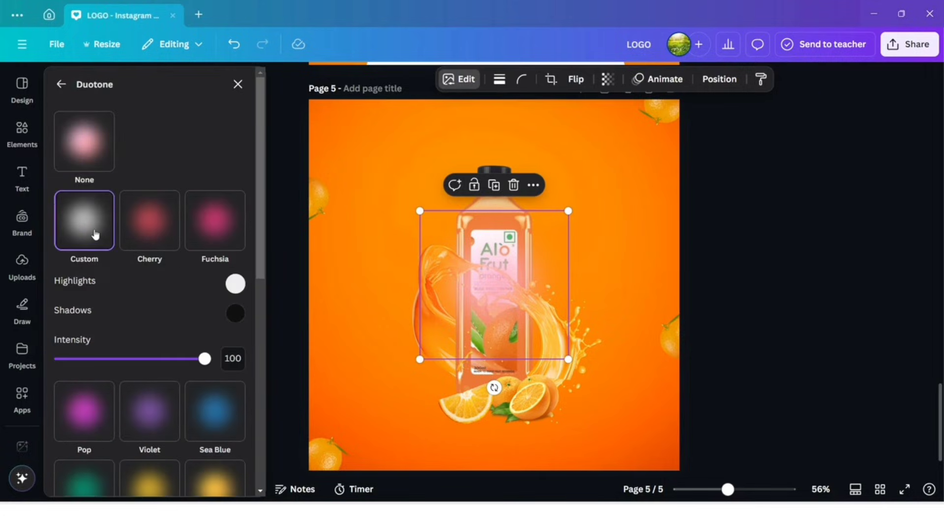
pyautogui.click(236, 314)
pyautogui.click(235, 284)
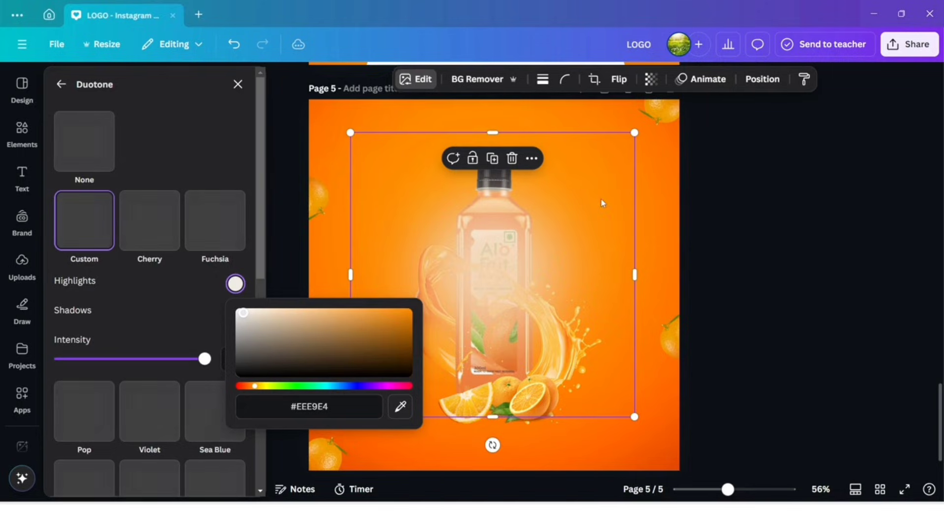
# Step: Layer the pale glow behind the bottle and juice splashes, and enlarge it to cover most of the page
pyautogui.click(754, 80)
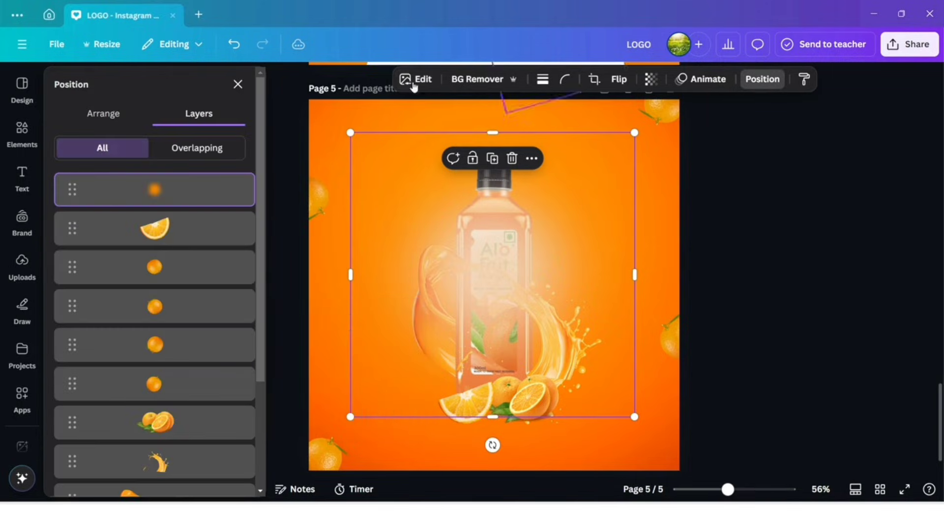
pyautogui.moveTo(166, 205); pyautogui.dragTo(187, 412)
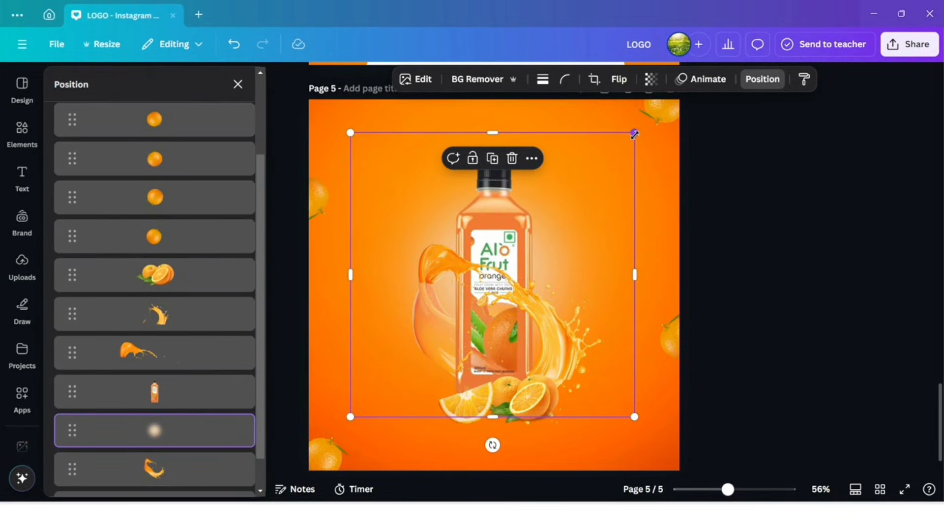
pyautogui.moveTo(634, 133); pyautogui.dragTo(667, 100)
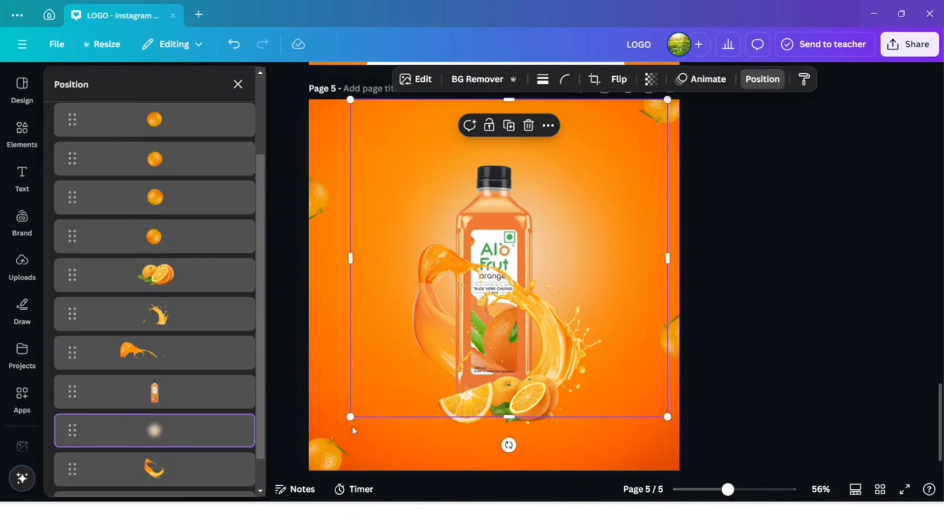
pyautogui.moveTo(350, 417); pyautogui.dragTo(319, 449)
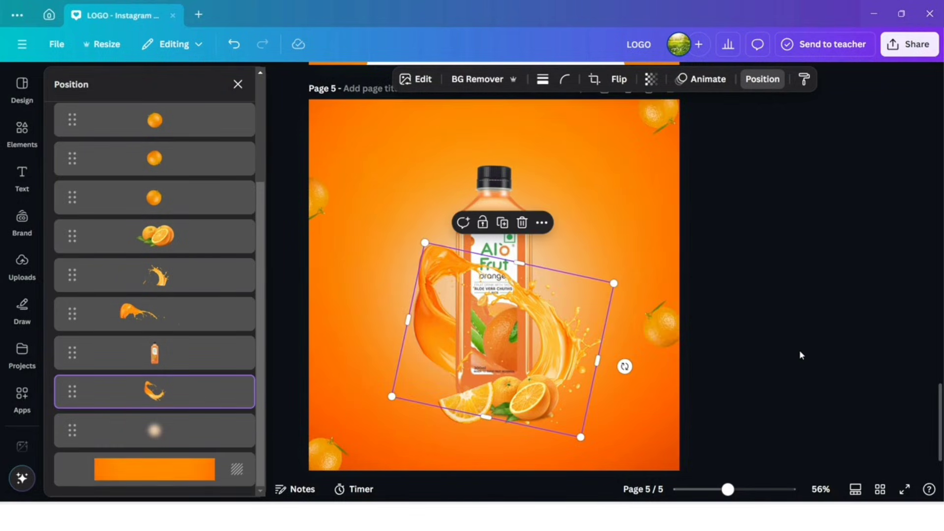
pyautogui.click(801, 355)
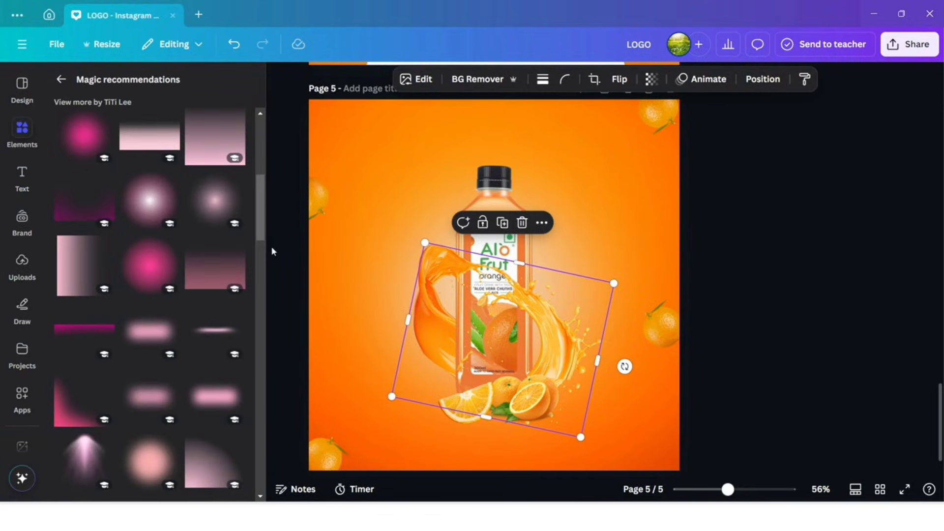
# Step: Search the elements for "splash water" and show only photos
pyautogui.click(61, 80)
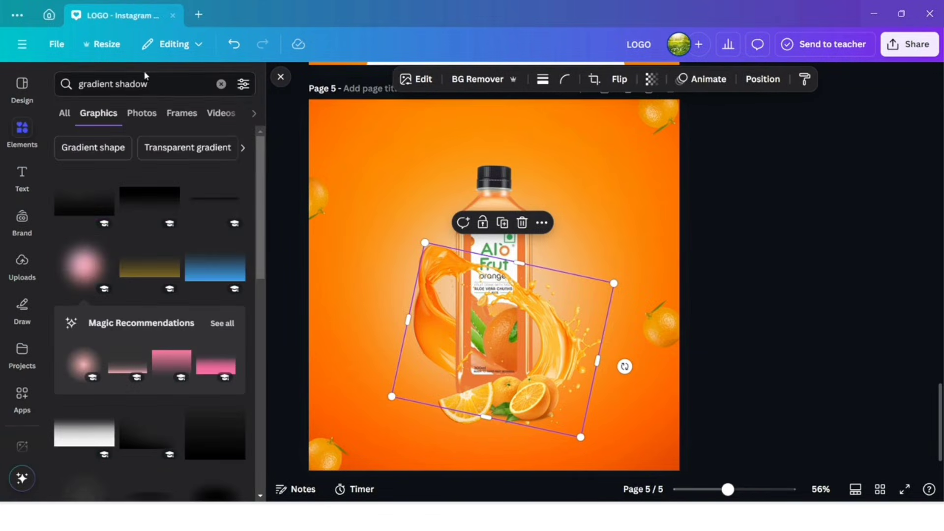
pyautogui.click(221, 84)
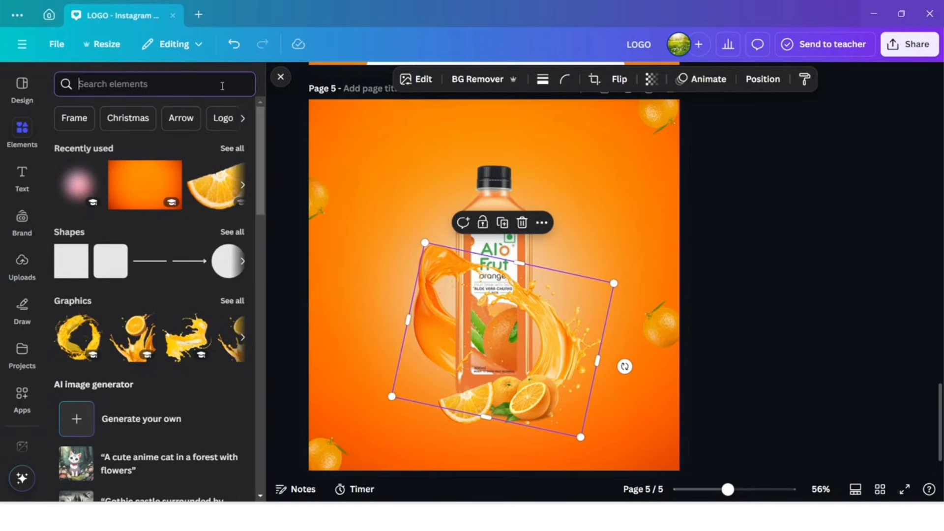
pyautogui.write('spla')
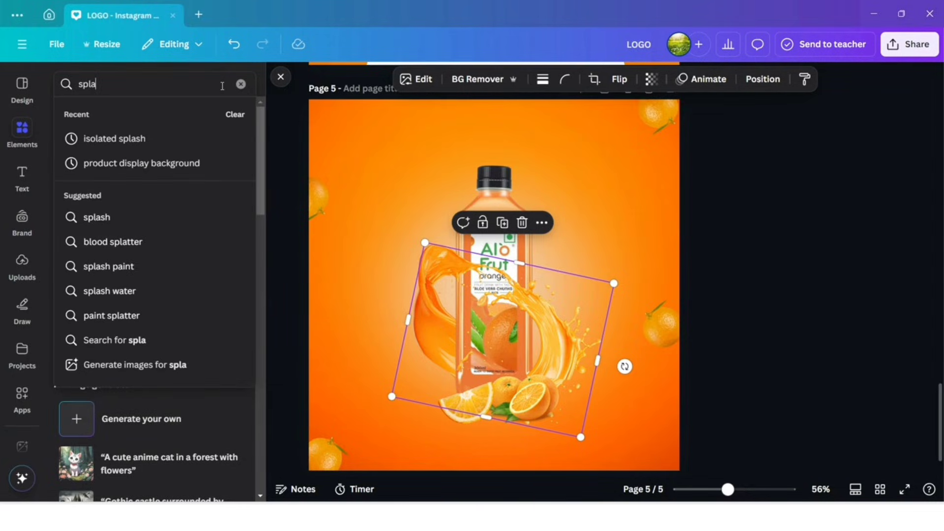
pyautogui.write('sh')
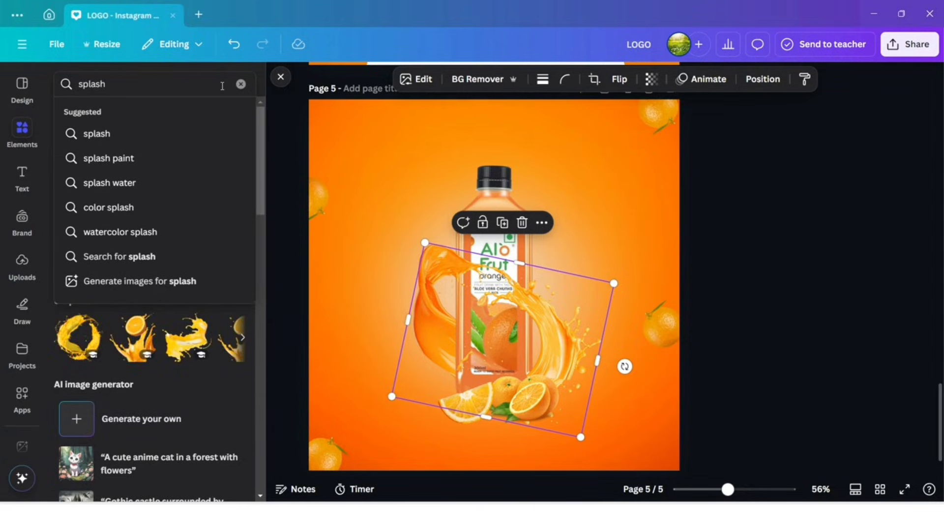
pyautogui.click(131, 182)
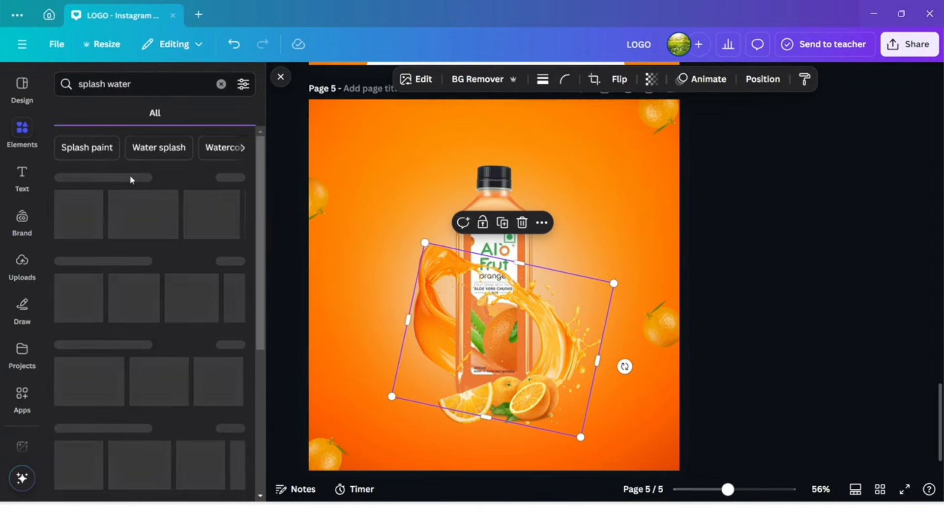
pyautogui.click(235, 178)
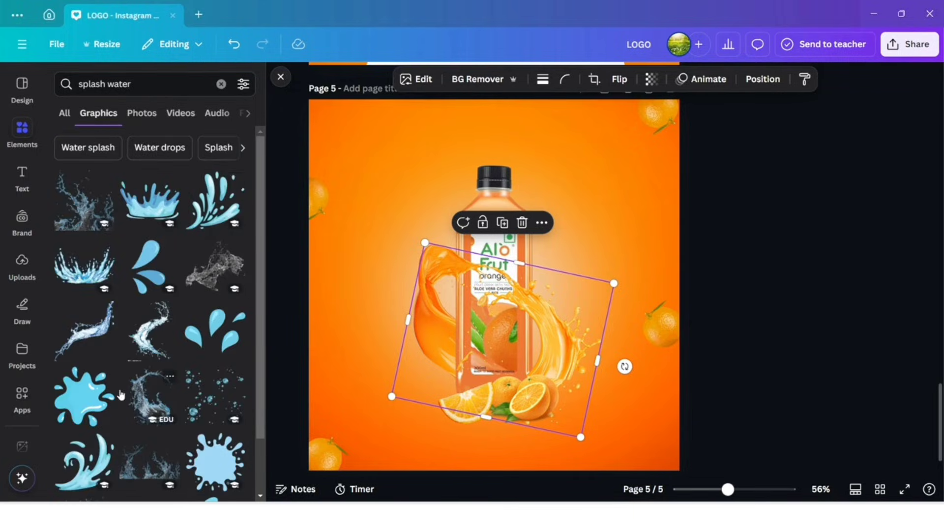
pyautogui.click(141, 113)
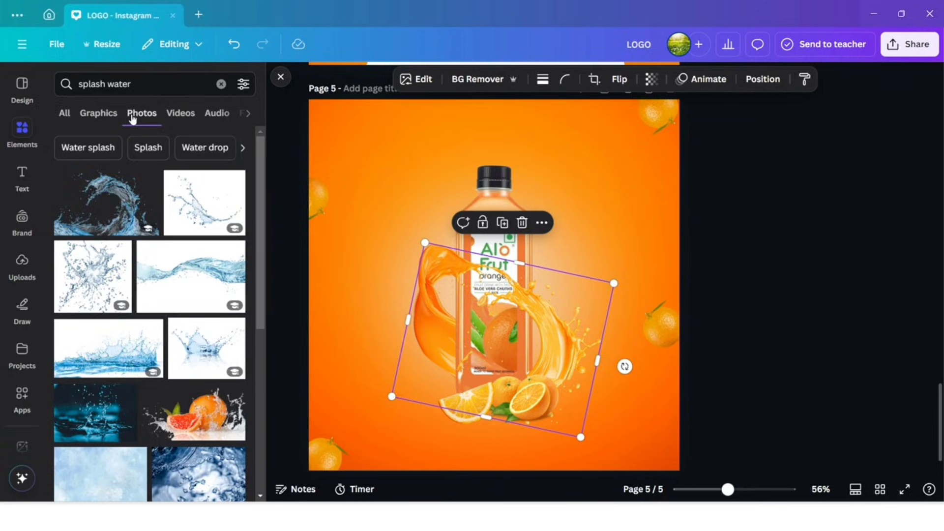
# Step: Add the bursting water splash photo with its background removed and shrink it over the bottle's lower part
pyautogui.click(78, 273)
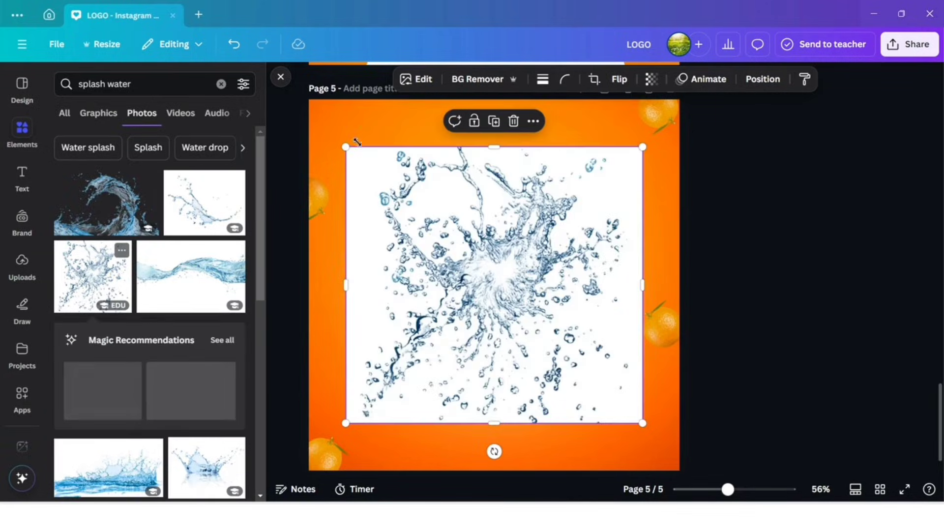
pyautogui.click(461, 81)
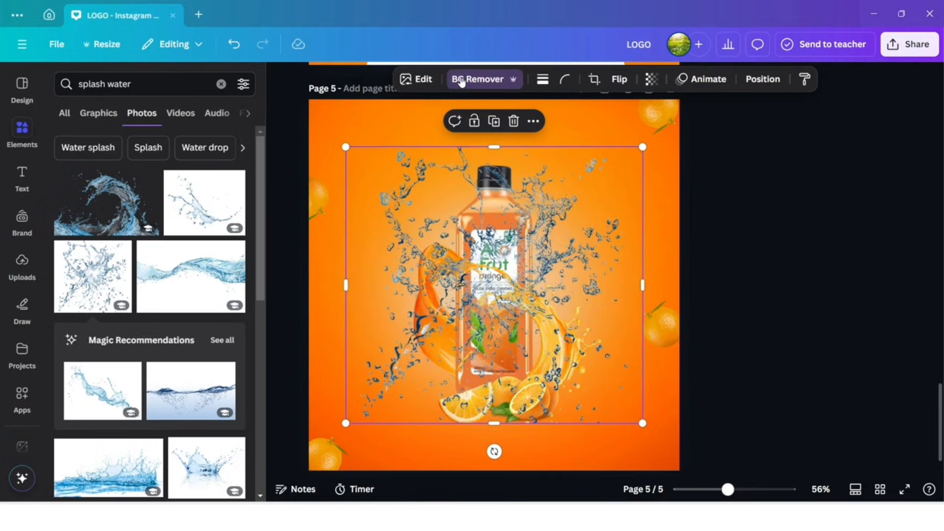
pyautogui.moveTo(521, 317); pyautogui.dragTo(528, 352)
pyautogui.moveTo(650, 185); pyautogui.dragTo(559, 270)
pyautogui.moveTo(476, 375); pyautogui.dragTo(520, 340)
# Step: Layer the water splash behind the bottle and juice splashes, just above the pale glow
pyautogui.click(761, 81)
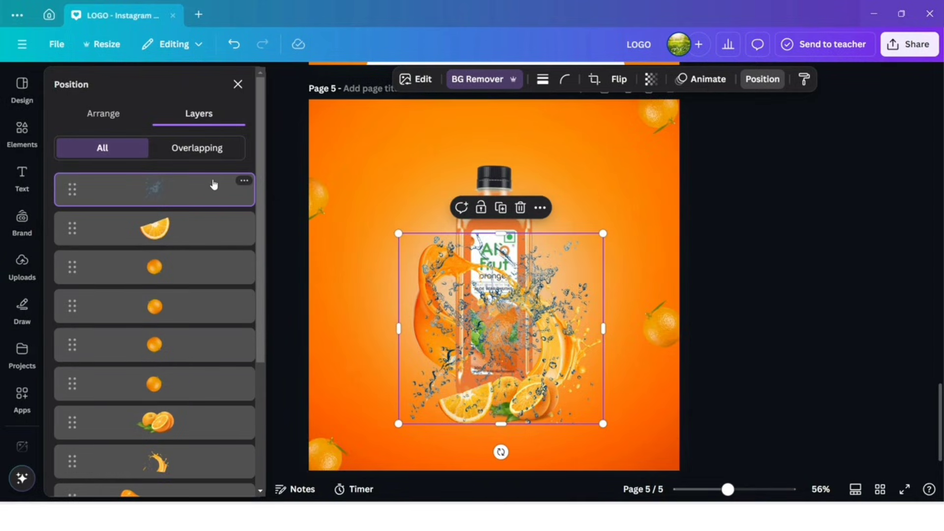
pyautogui.moveTo(214, 184); pyautogui.dragTo(206, 406)
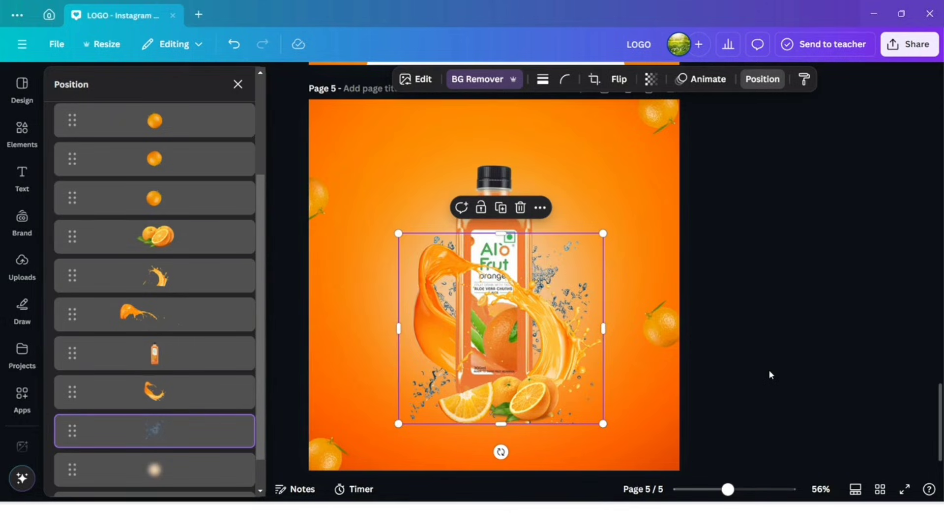
pyautogui.press('Escape')
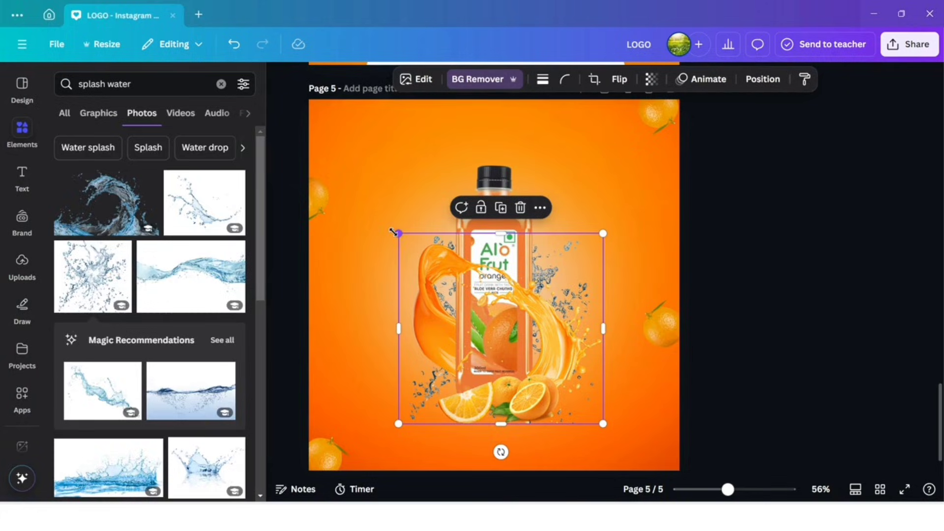
# Step: Enlarge the water splash and centre it around the bottle so droplets spread out on both sides
pyautogui.moveTo(393, 231); pyautogui.dragTo(363, 203)
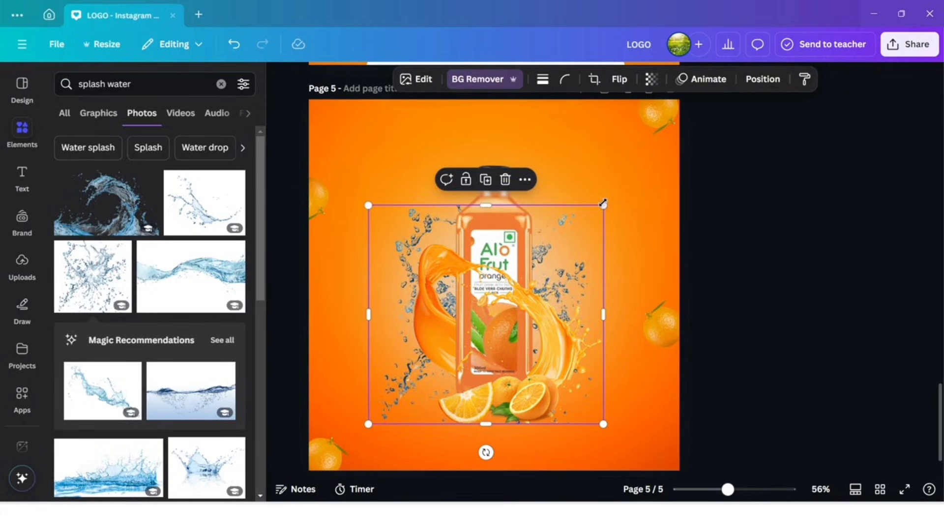
pyautogui.moveTo(612, 202); pyautogui.dragTo(623, 204)
pyautogui.moveTo(575, 276); pyautogui.dragTo(577, 274)
# Step: Apply a strong whole-image blur to the orange in the page's upper-right corner
pyautogui.click(668, 120)
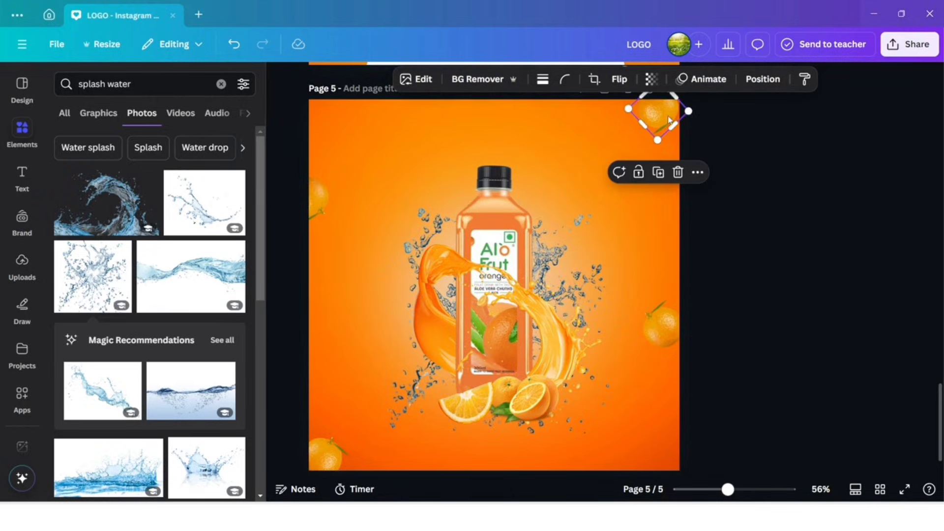
pyautogui.click(426, 83)
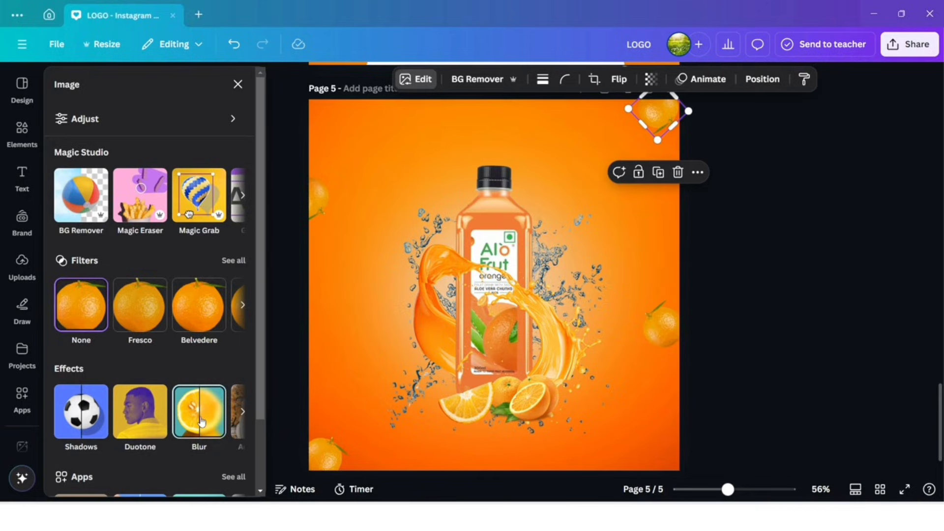
pyautogui.click(199, 418)
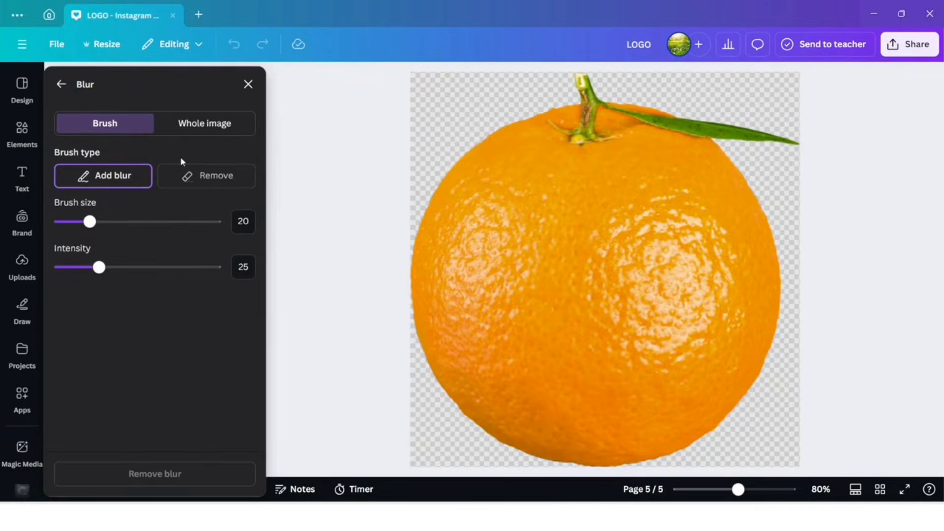
pyautogui.click(209, 128)
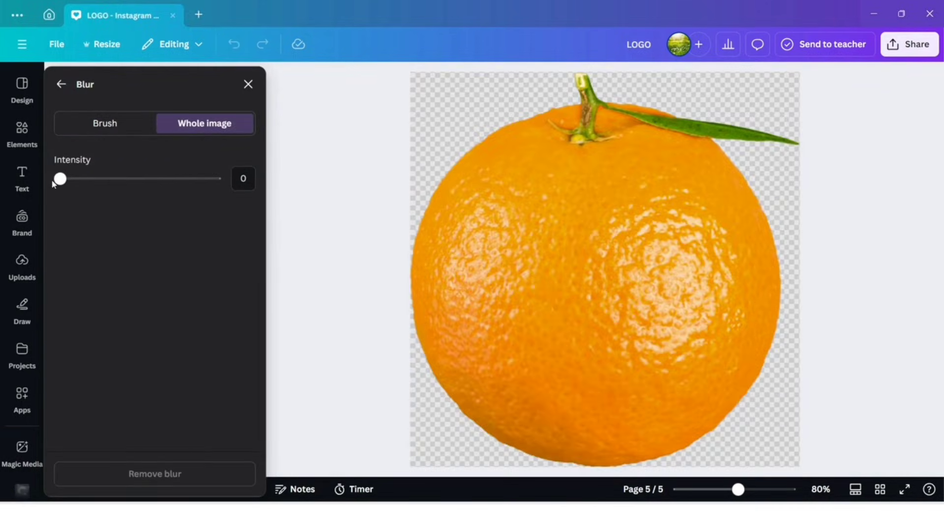
pyautogui.moveTo(150, 189); pyautogui.dragTo(191, 194)
pyautogui.click(62, 85)
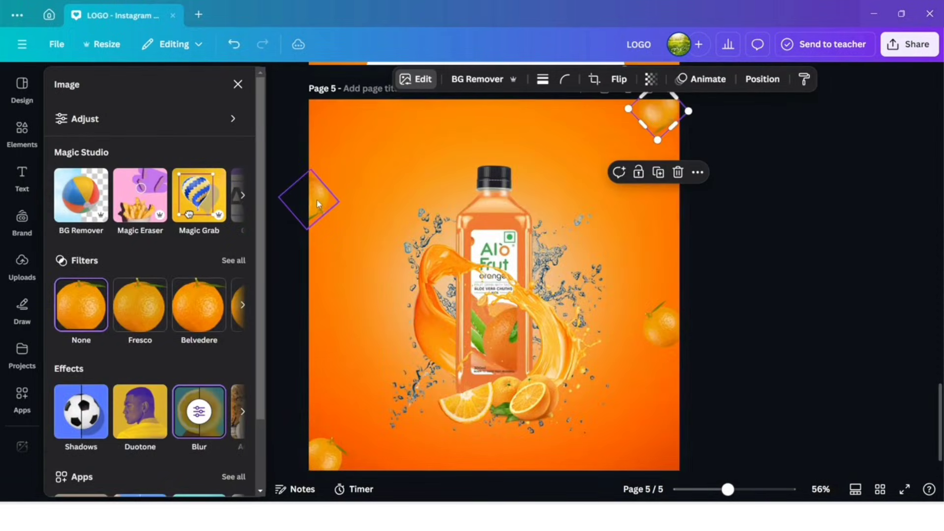
# Step: Blur the whole image of the orange on the page's left edge at intensity 83
pyautogui.click(316, 199)
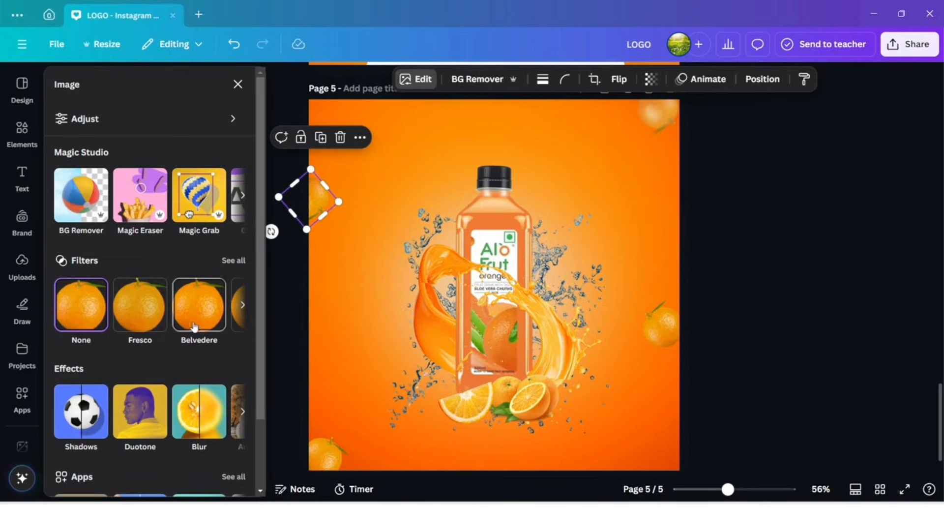
pyautogui.click(199, 413)
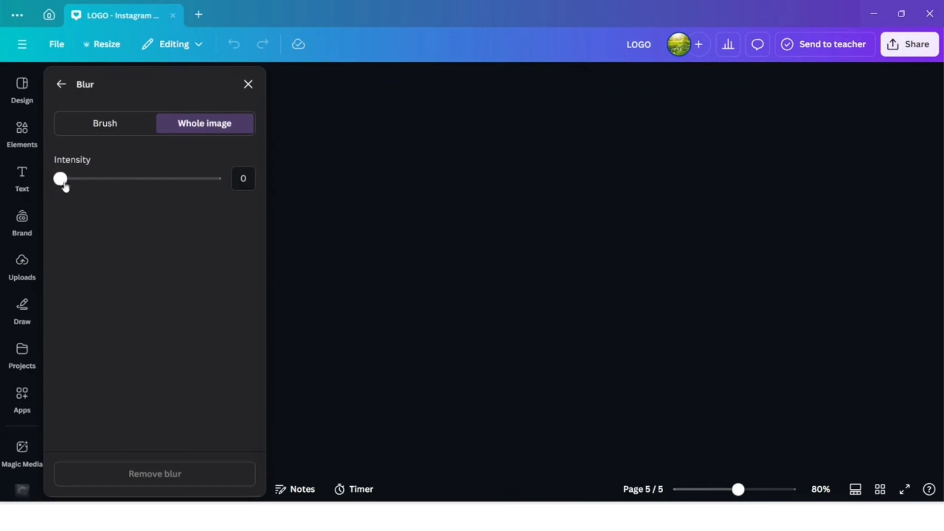
pyautogui.moveTo(62, 181); pyautogui.dragTo(190, 193)
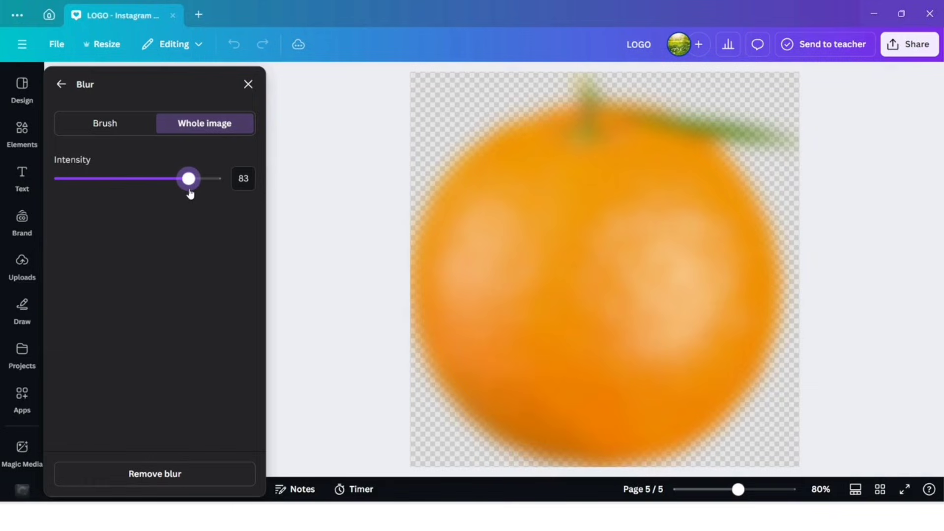
pyautogui.click(61, 84)
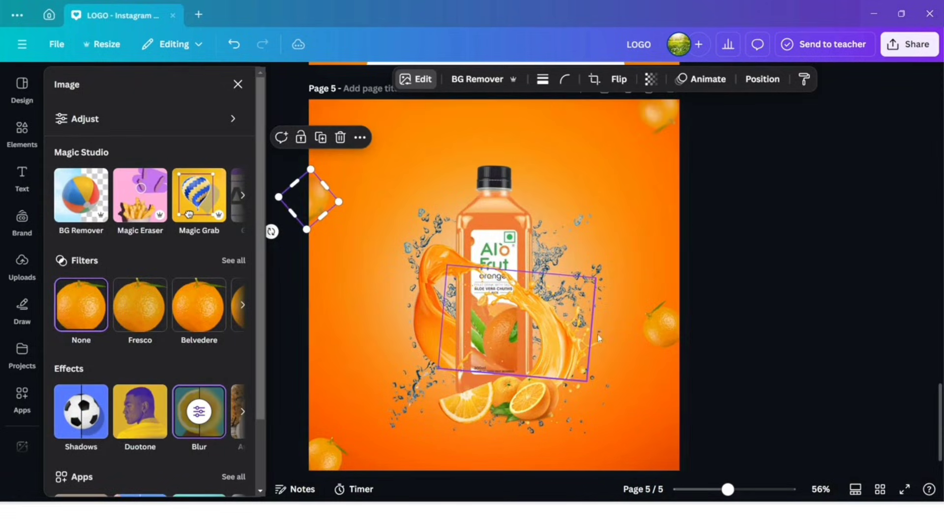
# Step: Blur the whole orange on the page's right edge at intensity 76, and enlarge it slightly while shifting it outward
pyautogui.click(660, 324)
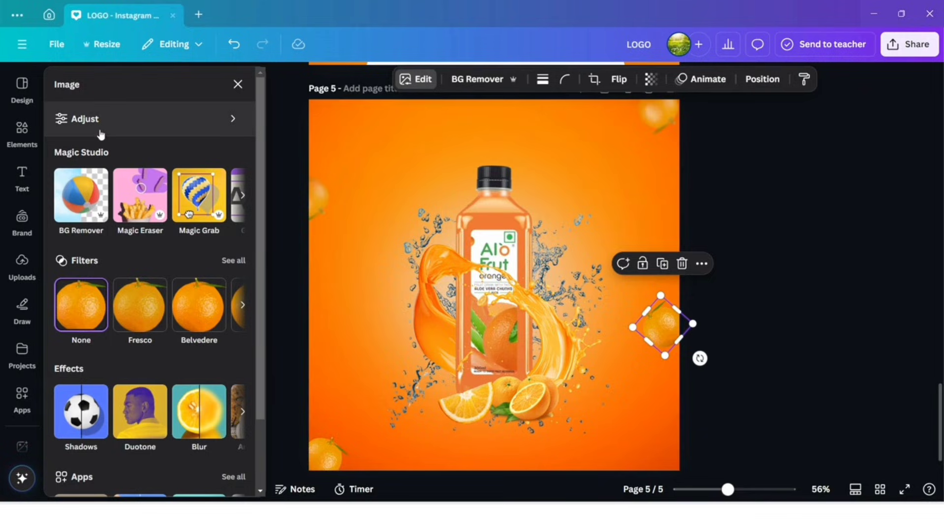
pyautogui.click(201, 406)
pyautogui.moveTo(62, 180); pyautogui.dragTo(180, 201)
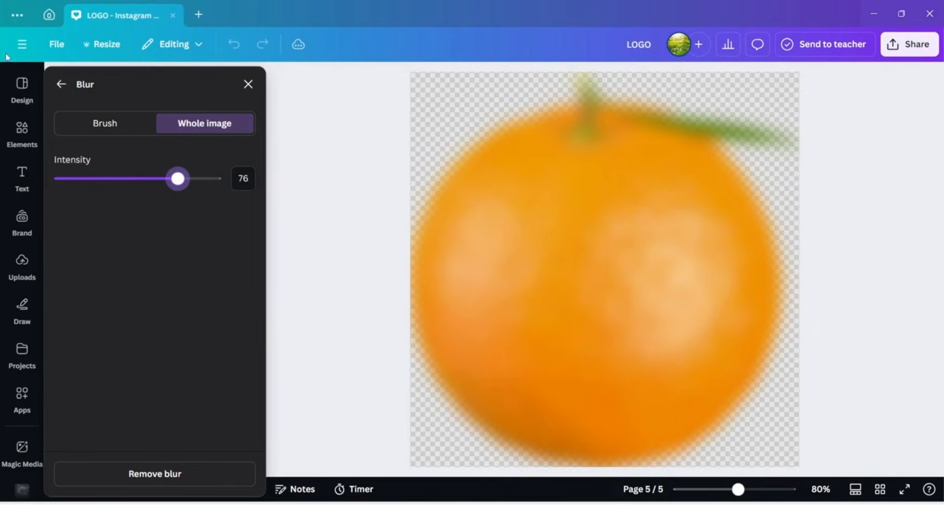
pyautogui.click(60, 85)
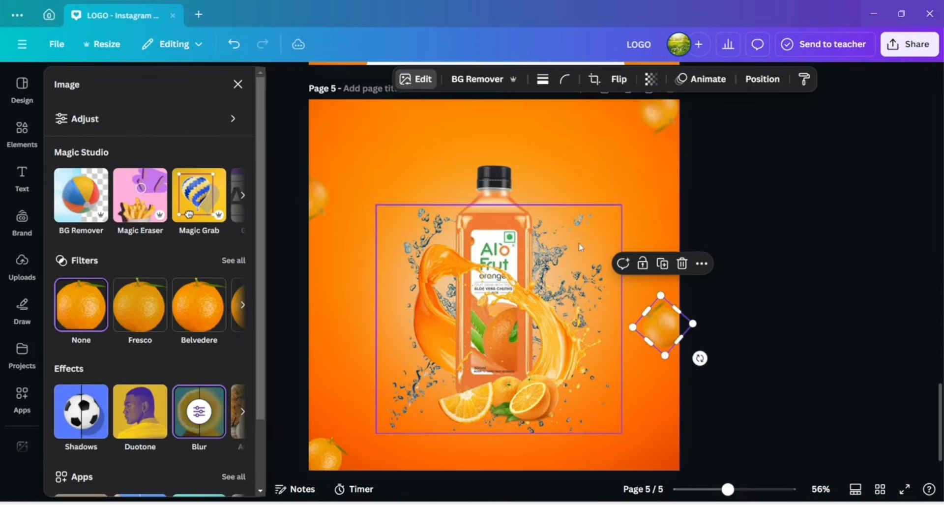
pyautogui.moveTo(660, 295); pyautogui.dragTo(659, 289)
pyautogui.moveTo(666, 327); pyautogui.dragTo(677, 338)
# Step: Blur the whole image of the orange in the page's lower-left corner at intensity 70
pyautogui.click(329, 463)
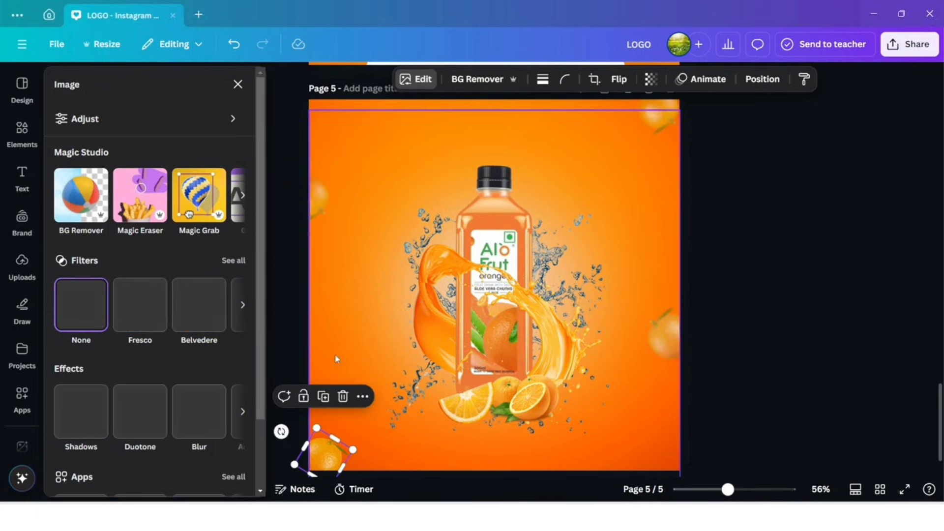
pyautogui.click(193, 416)
pyautogui.moveTo(60, 180); pyautogui.dragTo(169, 179)
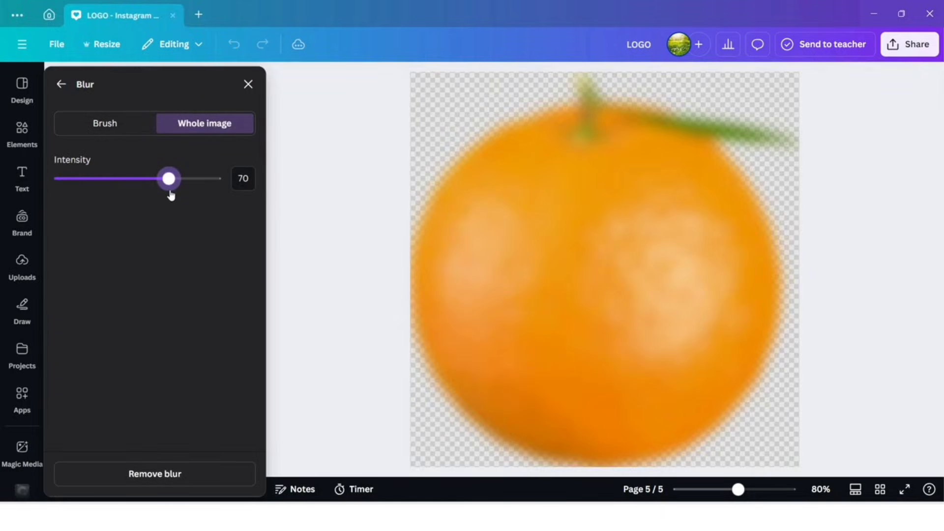
pyautogui.click(60, 86)
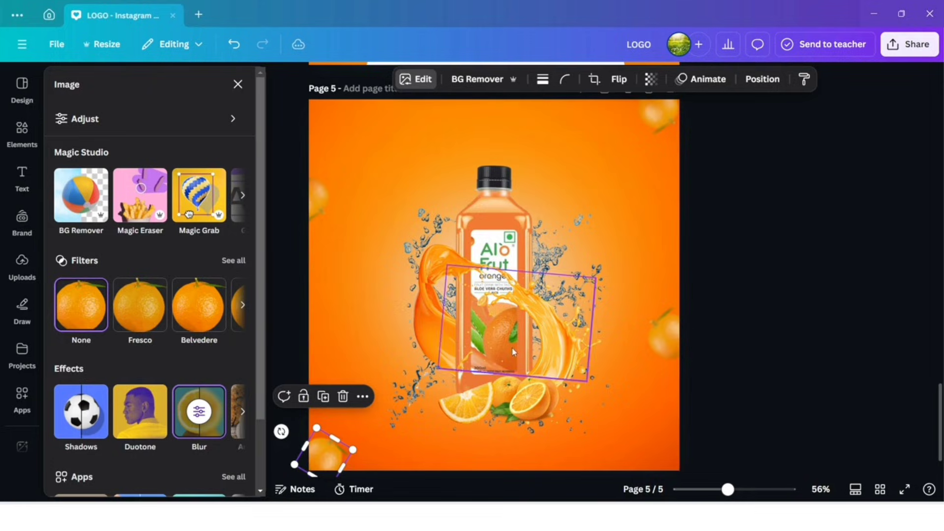
pyautogui.click(717, 324)
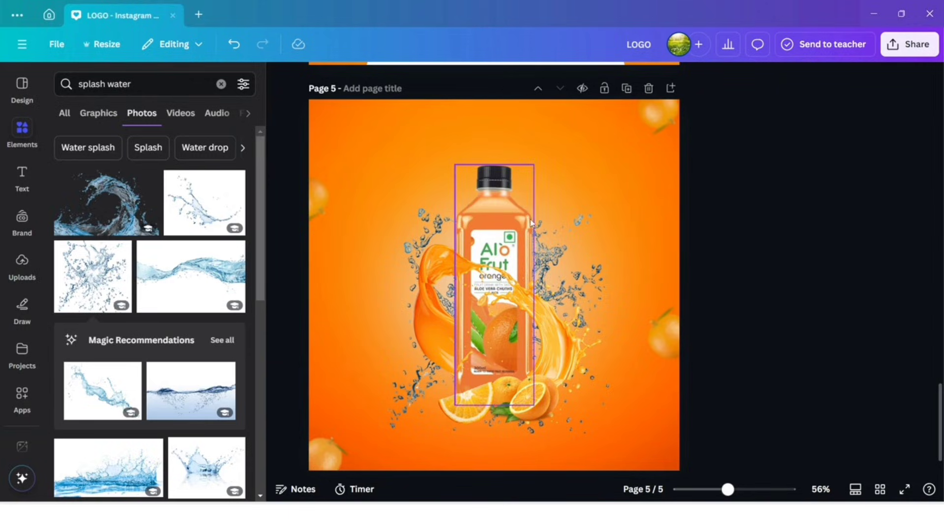
# Step: Shrink the bottle slightly and position it between the juice splashes above the orange slices
pyautogui.click(519, 209)
pyautogui.moveTo(536, 166); pyautogui.dragTo(526, 187)
pyautogui.moveTo(503, 226)
pyautogui.mouseDown()
pyautogui.moveTo(513, 226)
pyautogui.moveTo(508, 219)
pyautogui.mouseUp()
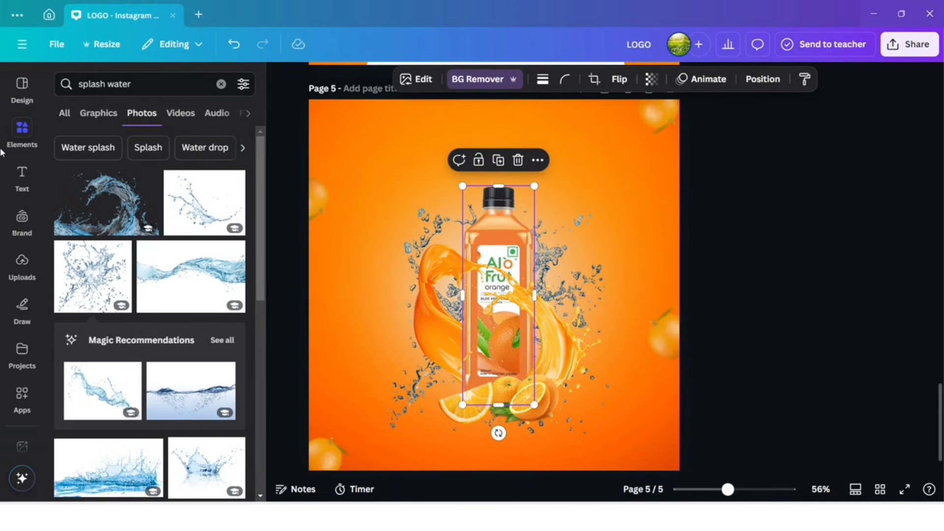
# Step: Search the elements for "ice cubes"
pyautogui.click(221, 84)
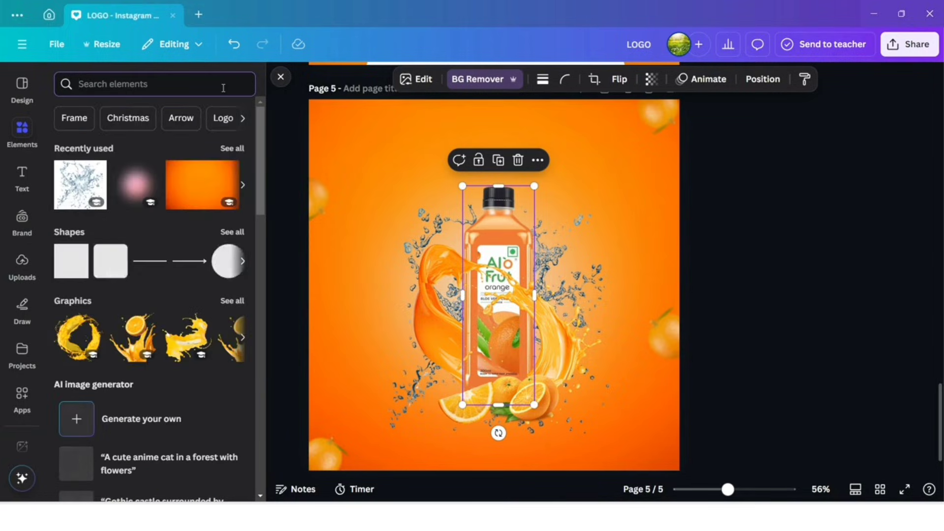
pyautogui.write('ice cubes')
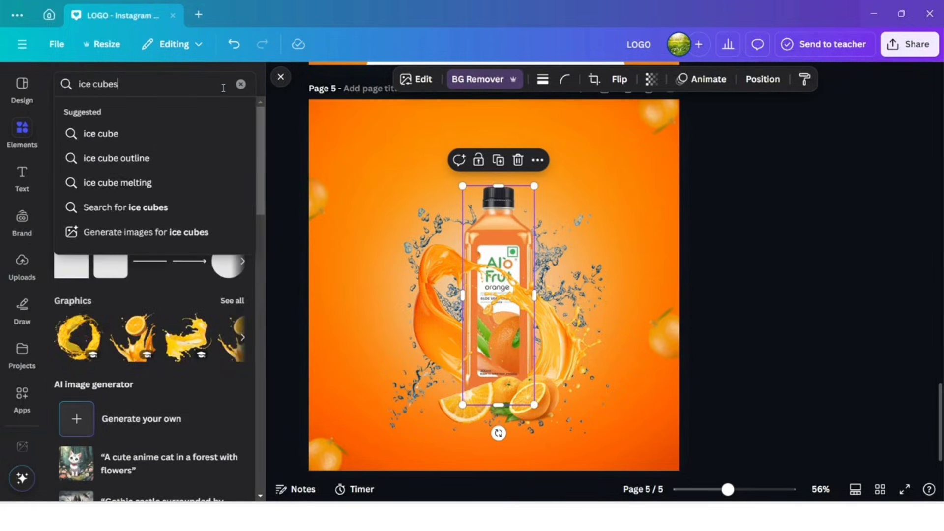
pyautogui.press('Return')
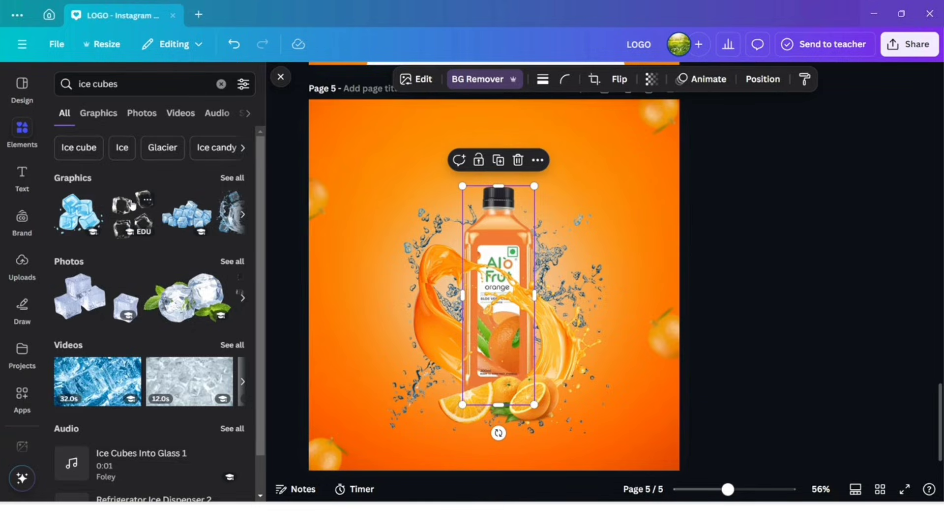
# Step: Add the graphic of four clear ice cubes, shrunk into the page's upper-left corner, with a copy at the left edge
pyautogui.click(133, 205)
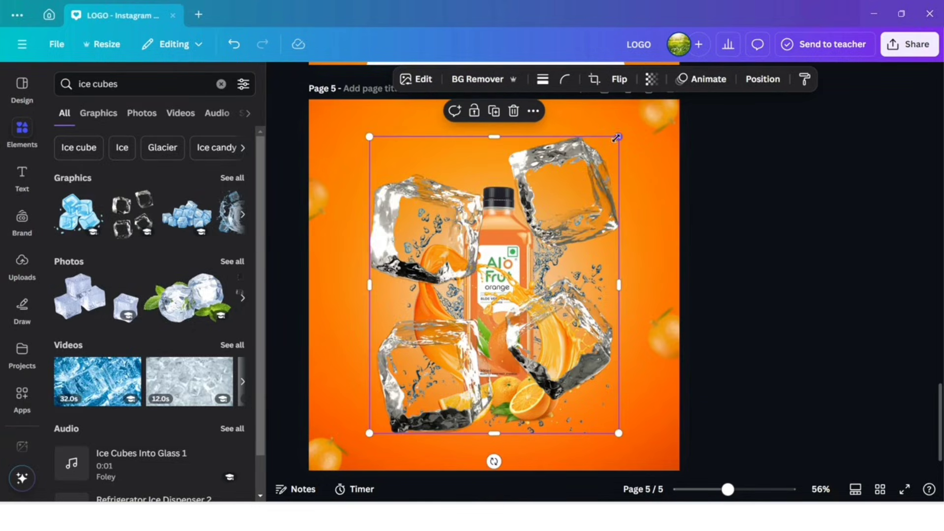
pyautogui.moveTo(618, 137); pyautogui.dragTo(430, 363)
pyautogui.moveTo(393, 419); pyautogui.dragTo(337, 261)
pyautogui.click(320, 197)
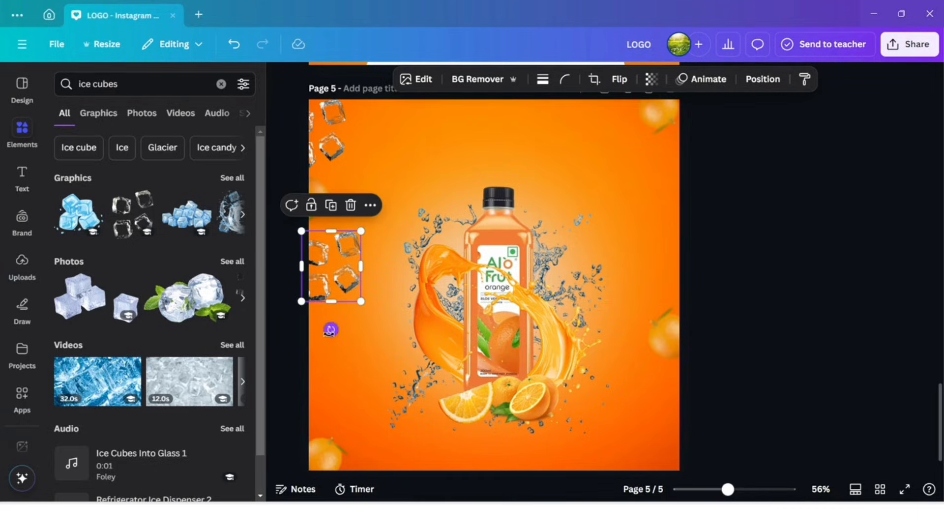
# Step: Rotate the copied ice cubes and move them partly past the page's left edge, below the blurred orange
pyautogui.moveTo(330, 329); pyautogui.dragTo(365, 319)
pyautogui.moveTo(344, 275); pyautogui.dragTo(322, 295)
pyautogui.click(280, 77)
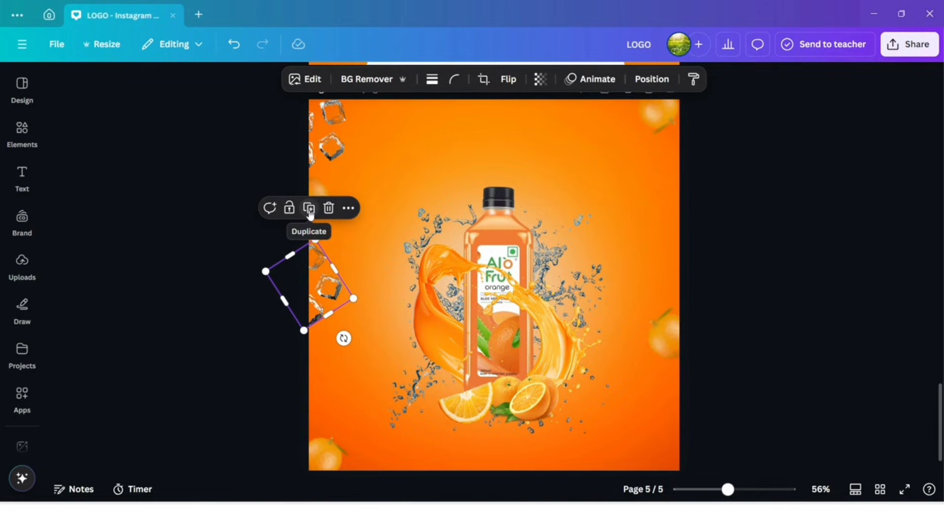
# Step: Set the transparency of the rotated left-edge ice cubes to 24 and of the upper-left ice cubes to 40
pyautogui.click(539, 79)
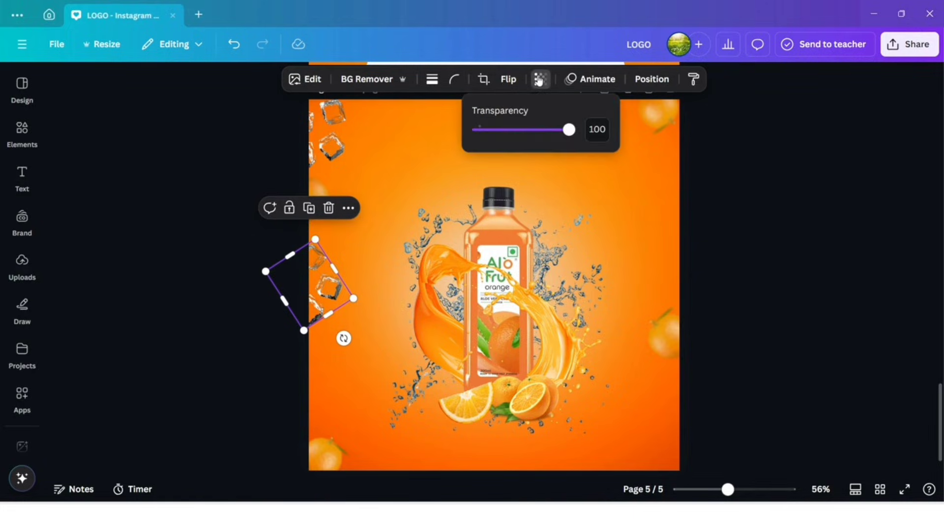
pyautogui.moveTo(567, 129); pyautogui.dragTo(500, 155)
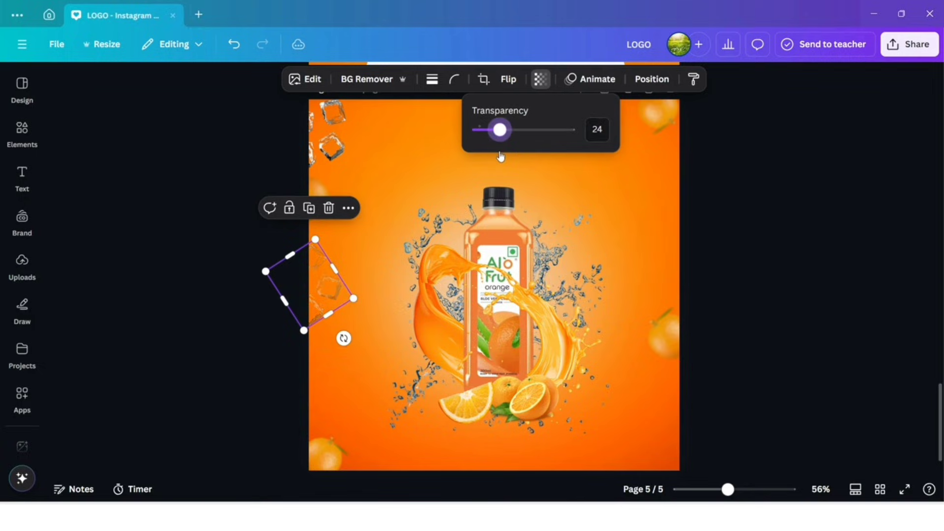
pyautogui.click(323, 147)
pyautogui.click(540, 79)
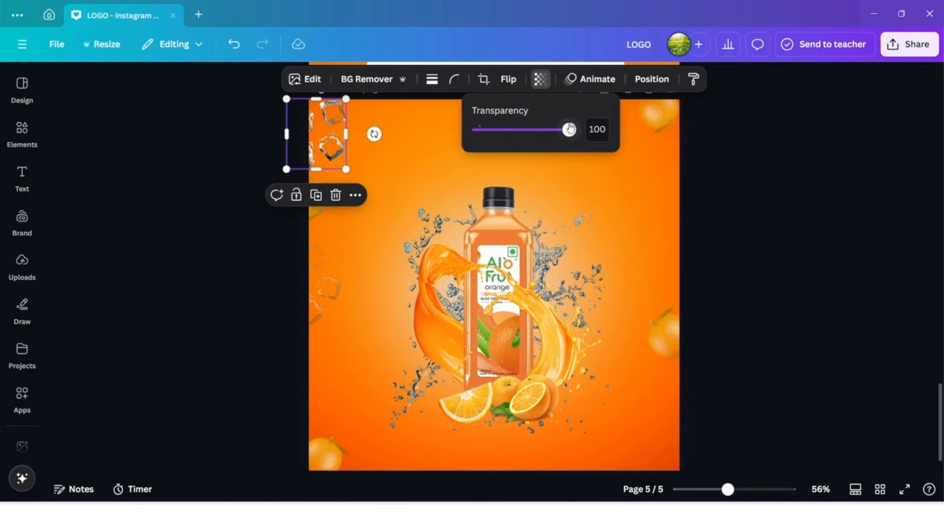
pyautogui.moveTo(569, 135); pyautogui.dragTo(516, 148)
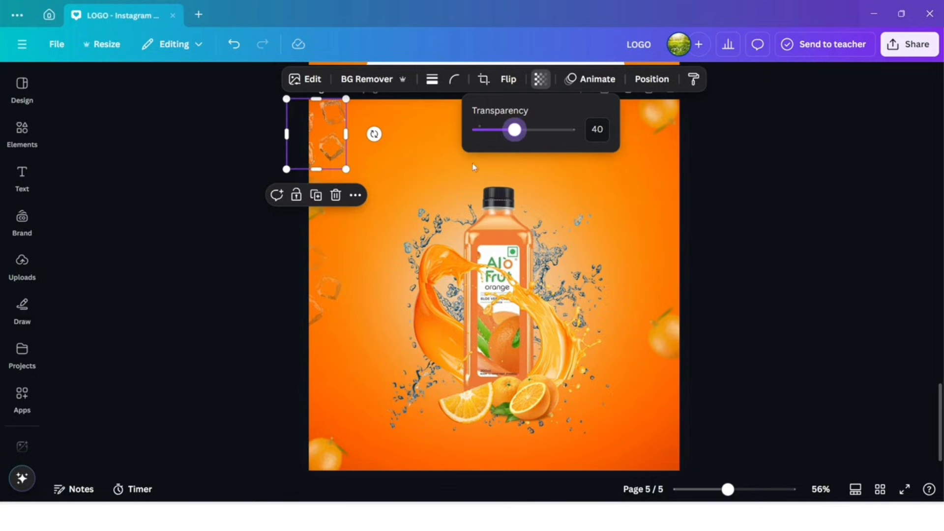
# Step: Duplicate the upper-left ice cubes and place rotated copies at the right edge and over the bottle's left side
pyautogui.click(316, 195)
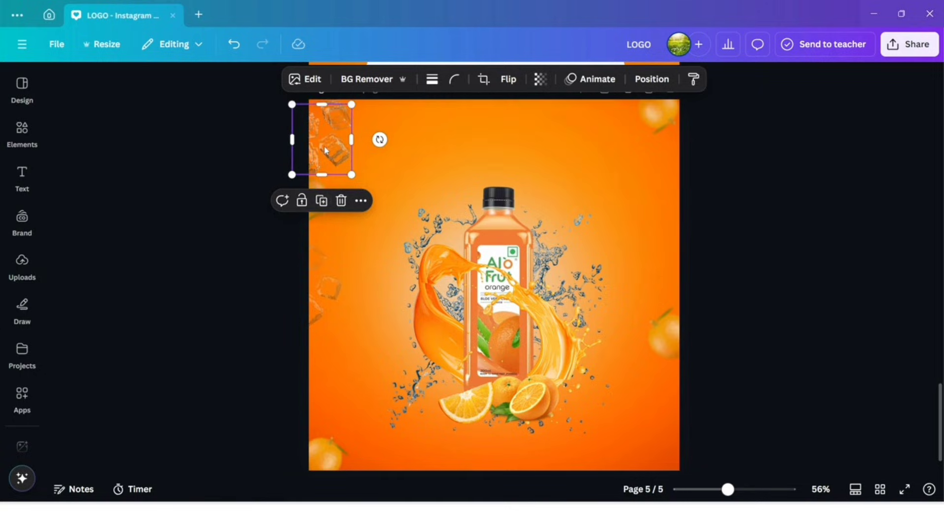
pyautogui.moveTo(324, 149); pyautogui.dragTo(671, 279)
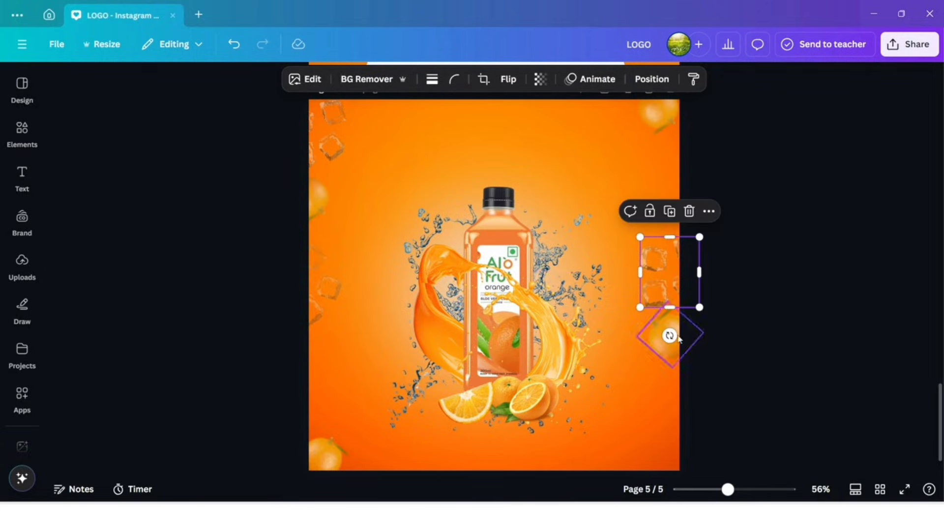
pyautogui.moveTo(670, 335); pyautogui.dragTo(469, 284)
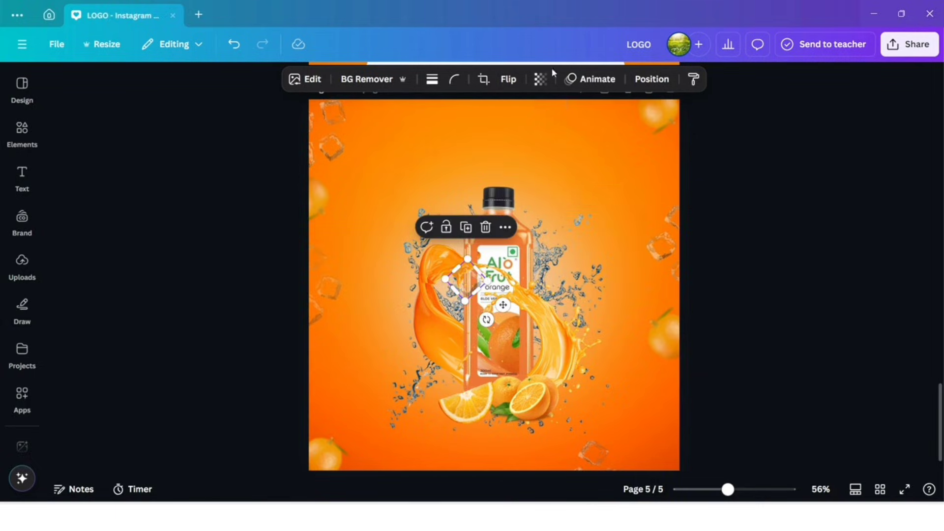
# Step: Set the transparency of the ice cube over the bottle to 100 and place copies over the lower juice splash and at the upper-left corner
pyautogui.click(541, 79)
pyautogui.moveTo(514, 130); pyautogui.dragTo(569, 129)
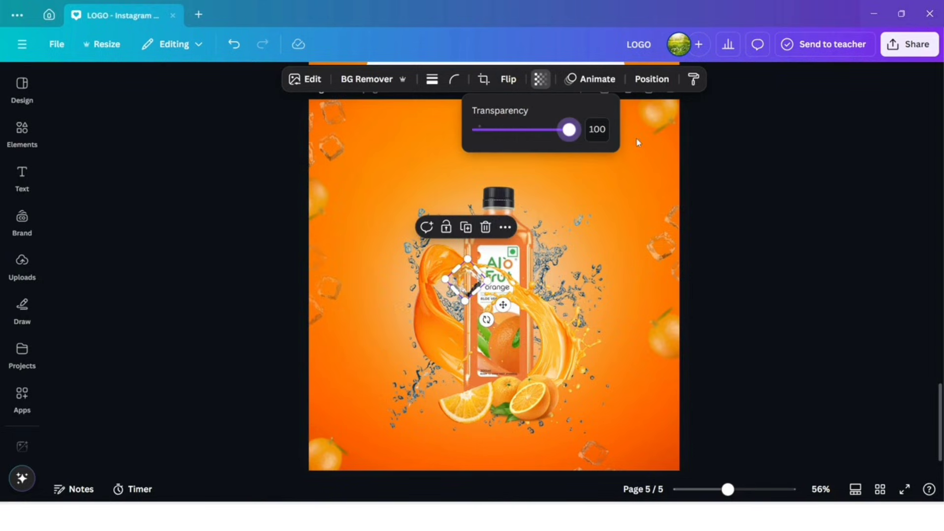
pyautogui.click(466, 227)
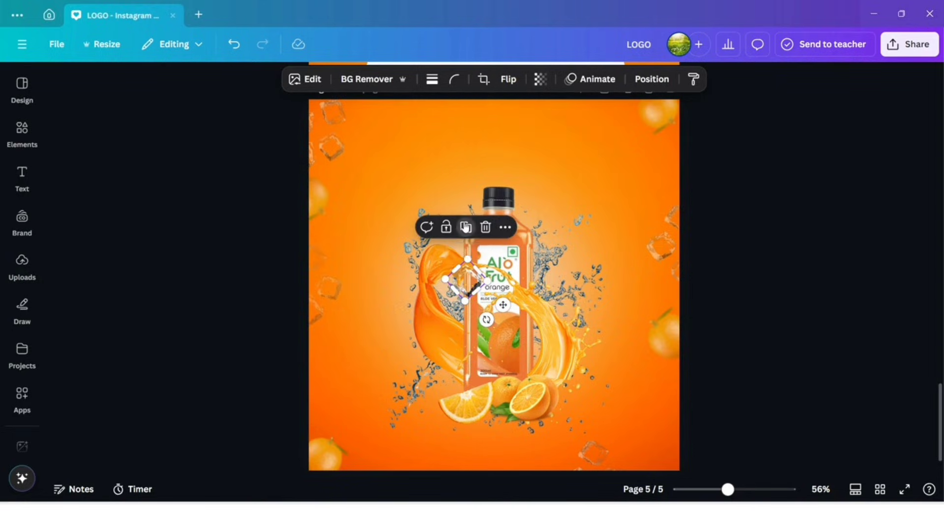
pyautogui.click(467, 279)
pyautogui.moveTo(467, 279); pyautogui.dragTo(523, 358)
pyautogui.click(459, 222)
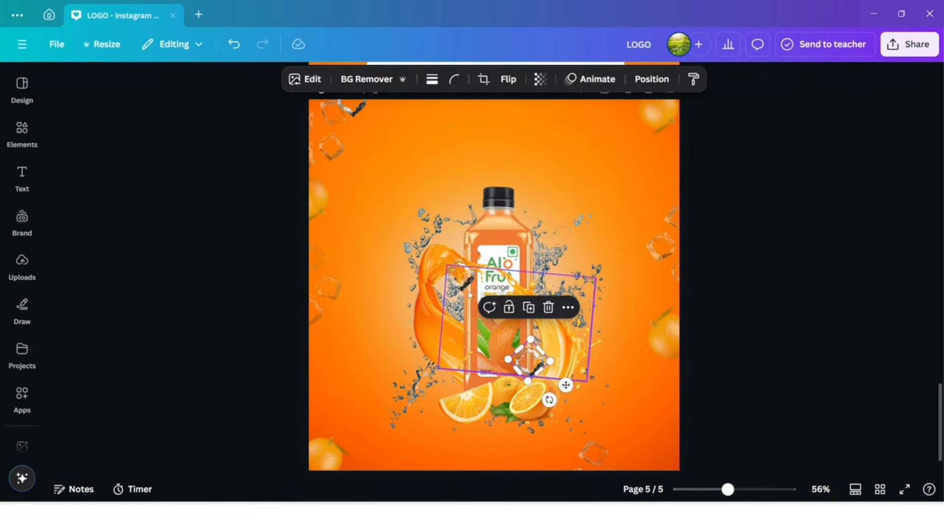
pyautogui.click(470, 281)
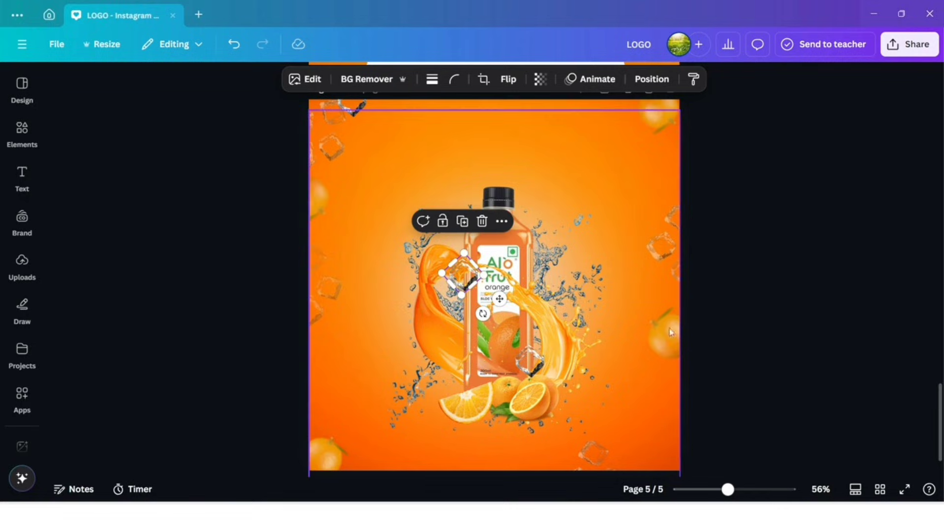
# Step: Duplicate the ice cube from the lower juice splash, place the copy over the orange slice at the bottle's base, and send it backward behind the slice
pyautogui.click(757, 349)
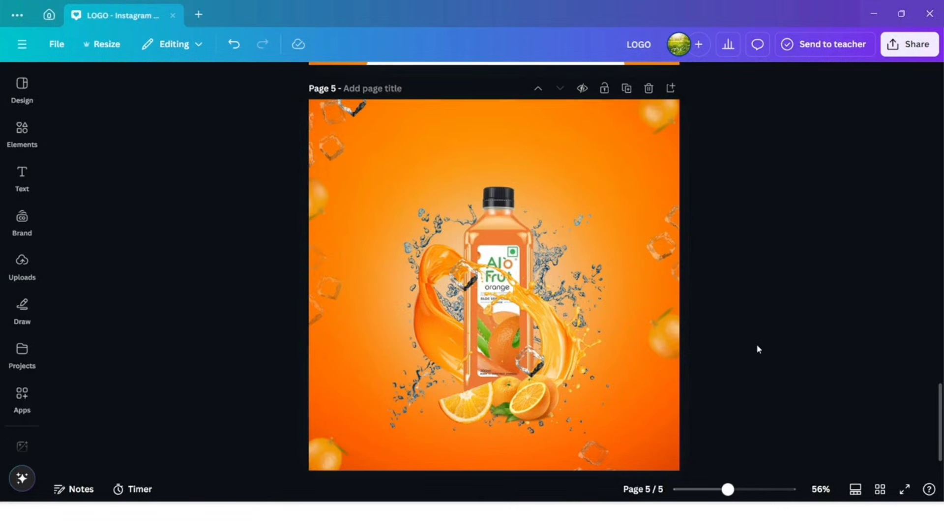
pyautogui.click(536, 362)
pyautogui.click(528, 307)
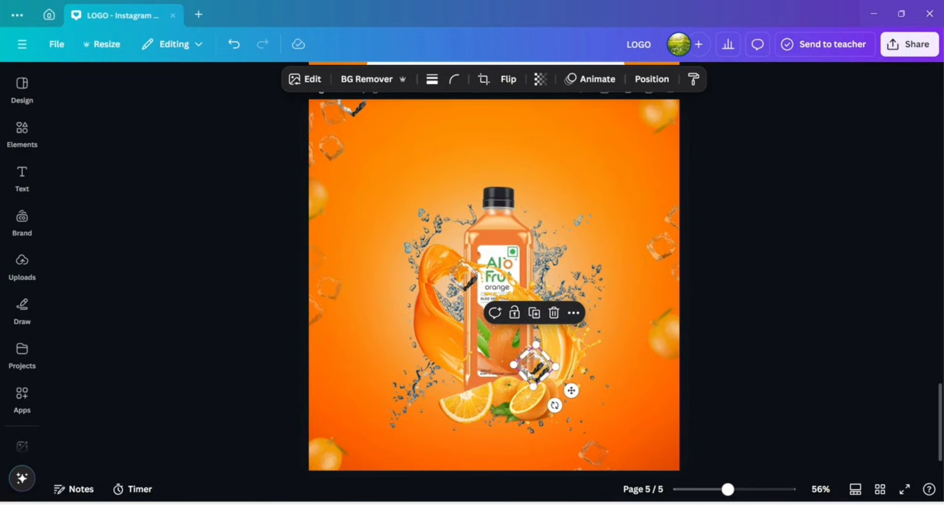
pyautogui.moveTo(526, 370); pyautogui.dragTo(455, 392)
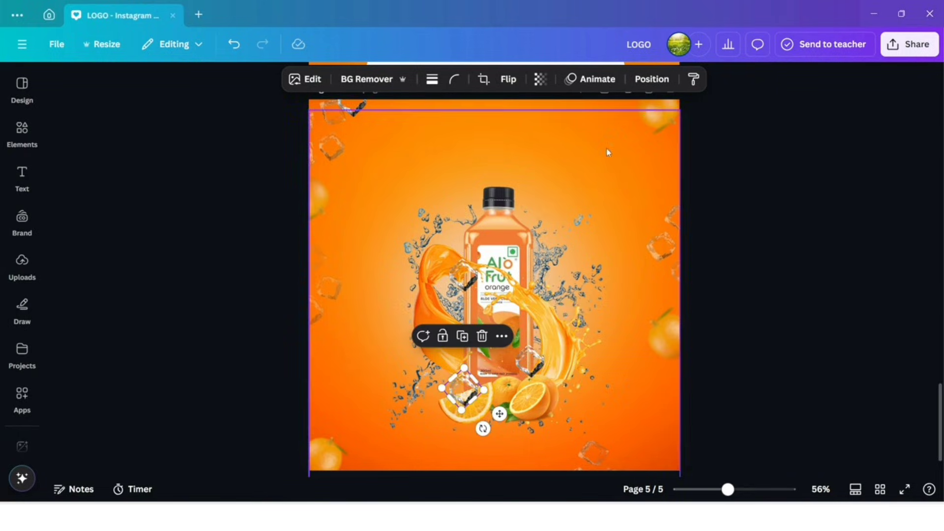
pyautogui.click(661, 83)
pyautogui.click(105, 117)
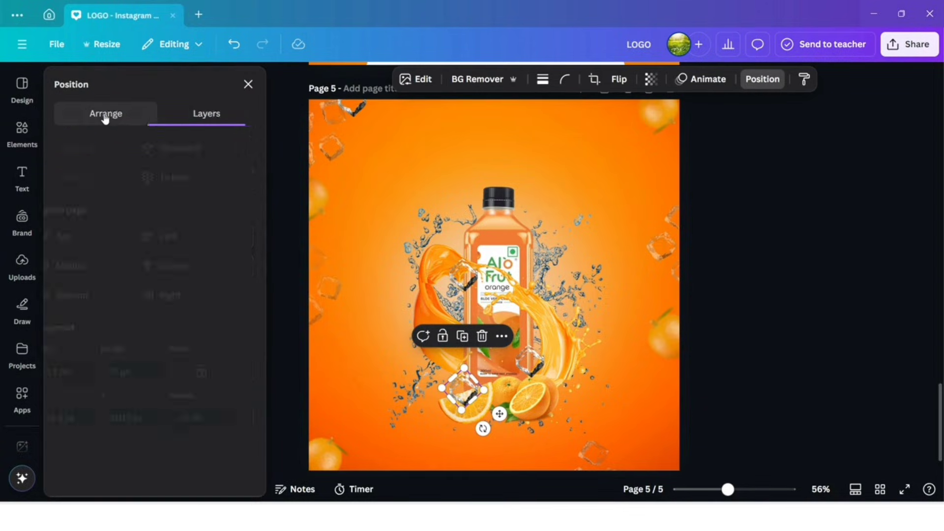
pyautogui.click(197, 148)
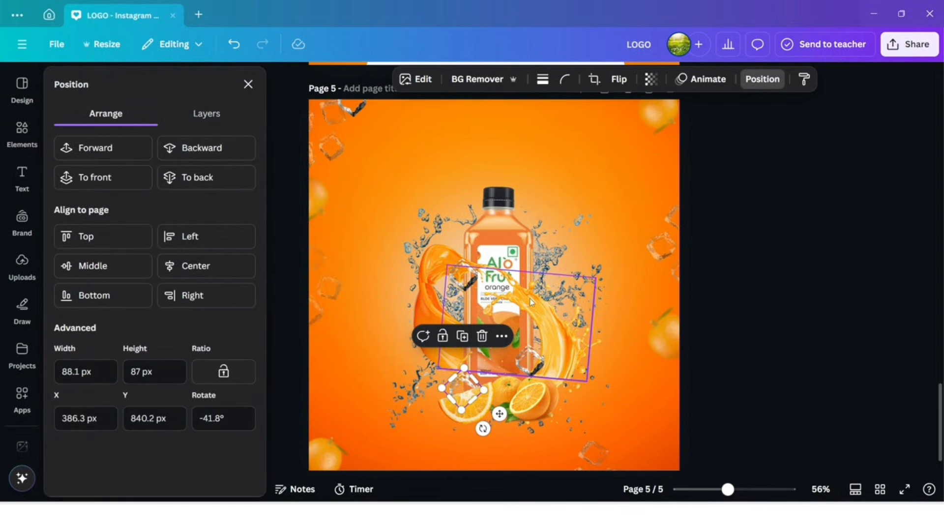
pyautogui.click(687, 325)
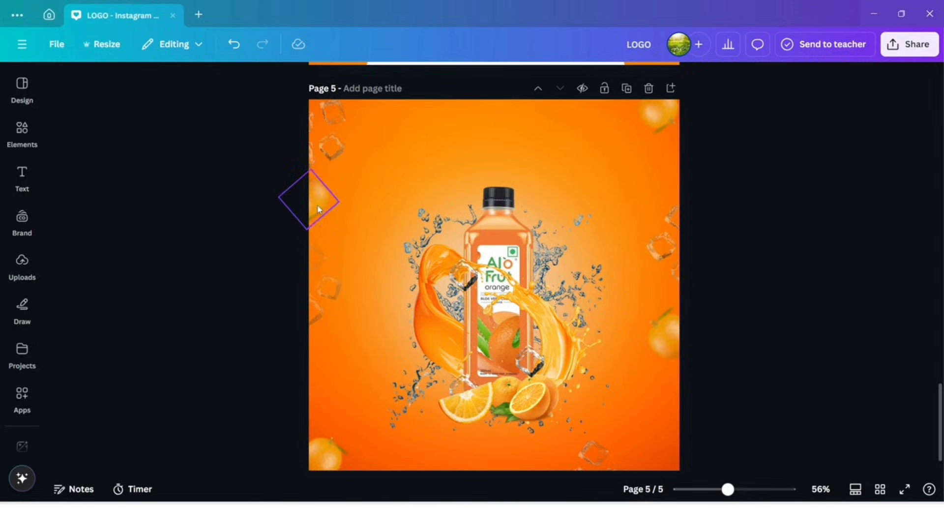
# Step: Search the elements for "orange leaves" and show all matching graphics
pyautogui.click(16, 143)
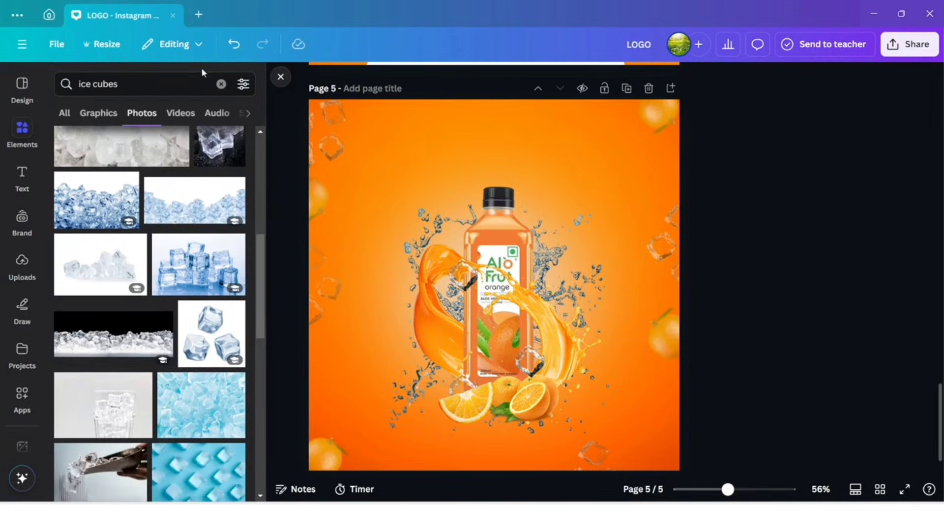
pyautogui.click(221, 87)
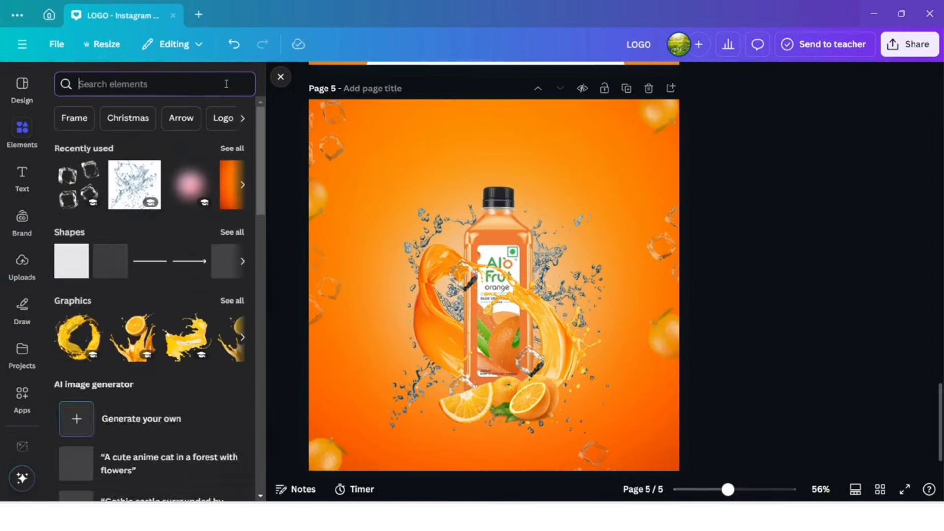
pyautogui.write('orange')
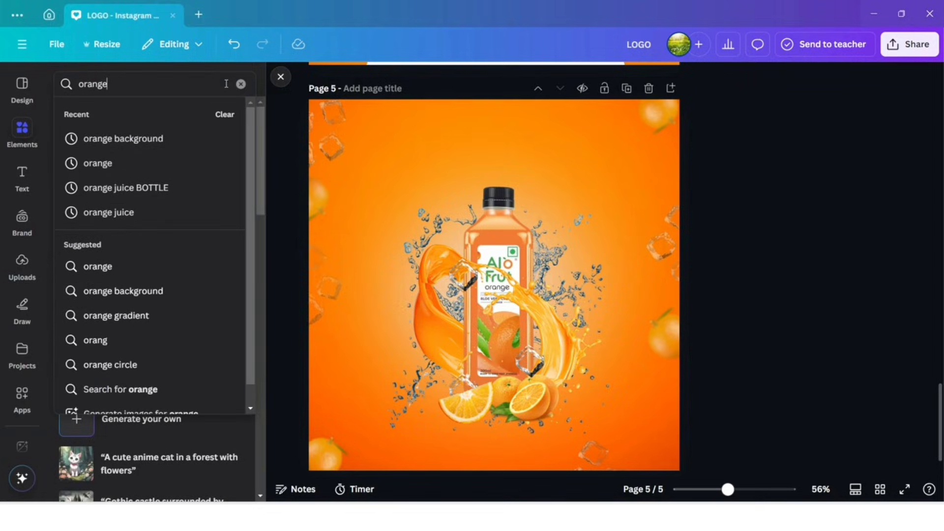
pyautogui.write(' leaves')
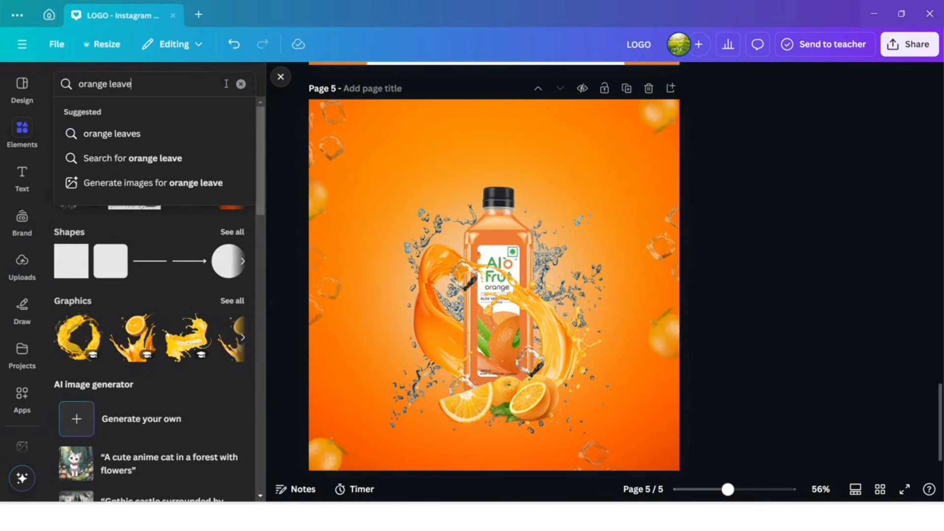
pyautogui.click(135, 134)
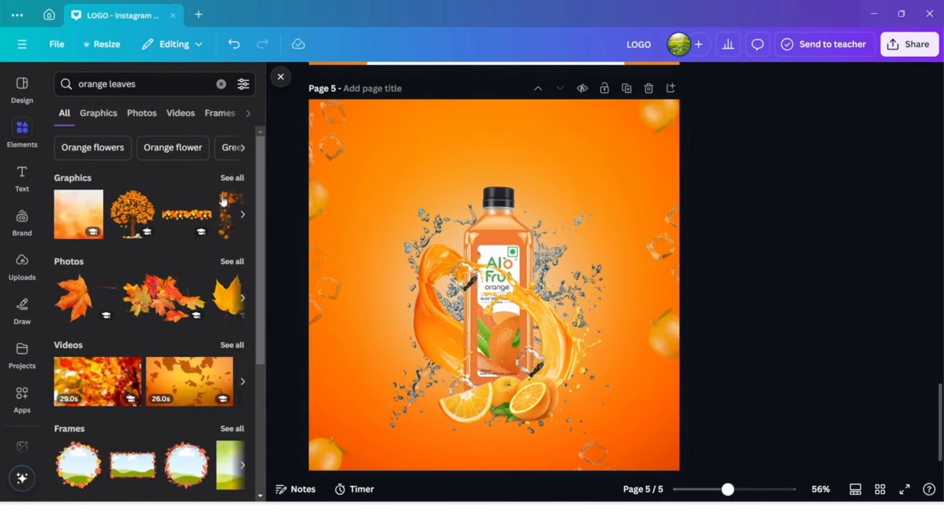
pyautogui.click(232, 178)
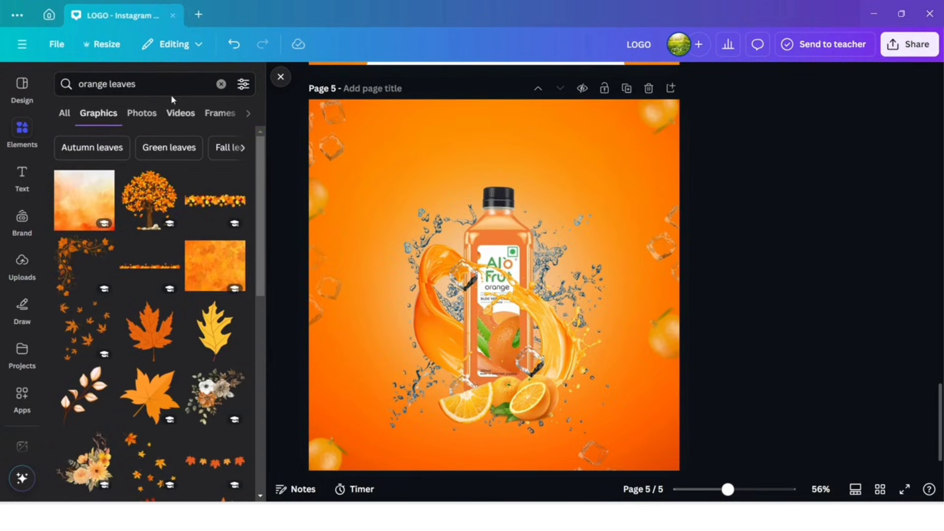
# Step: Refine the element search to "orange green leaves" and add the green leaf branch graphic to the page
pyautogui.click(109, 83)
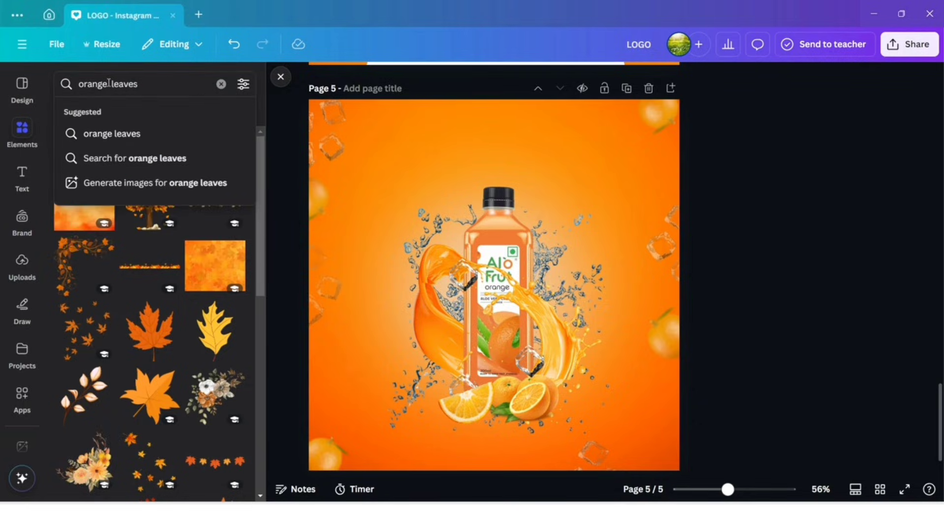
pyautogui.write('green')
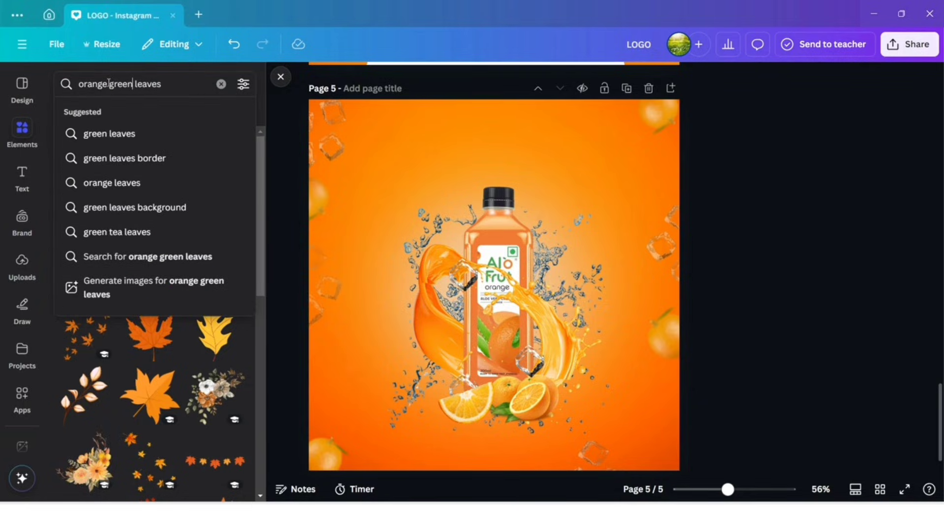
pyautogui.press('Return')
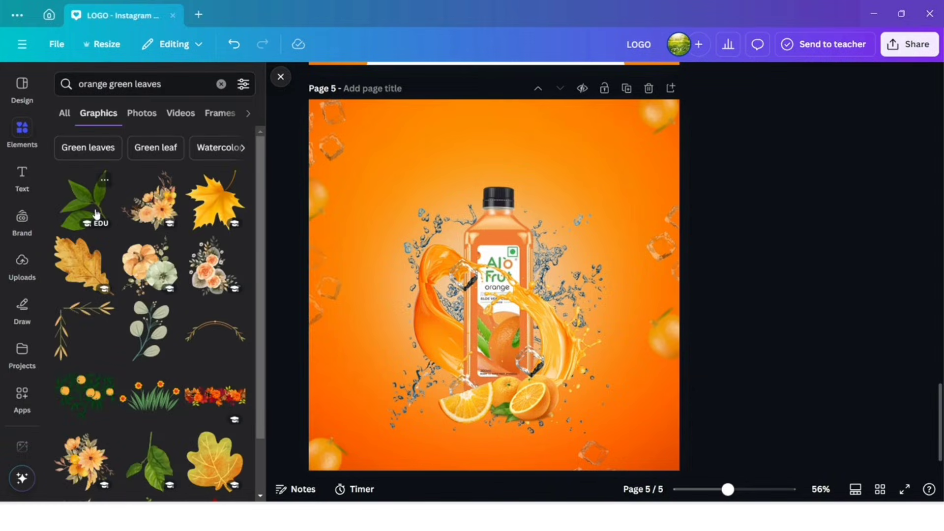
pyautogui.scroll(-5, 105, 142)
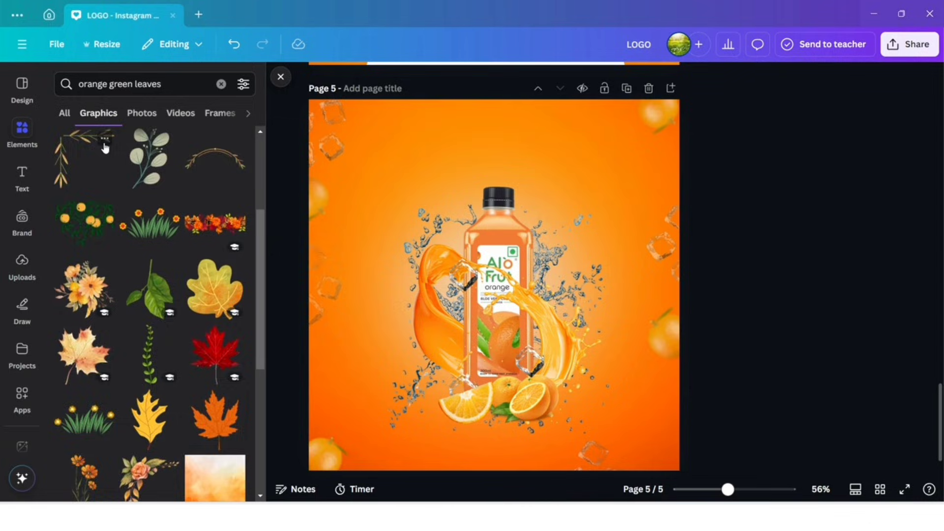
pyautogui.scroll(4, 99, 157)
pyautogui.click(77, 175)
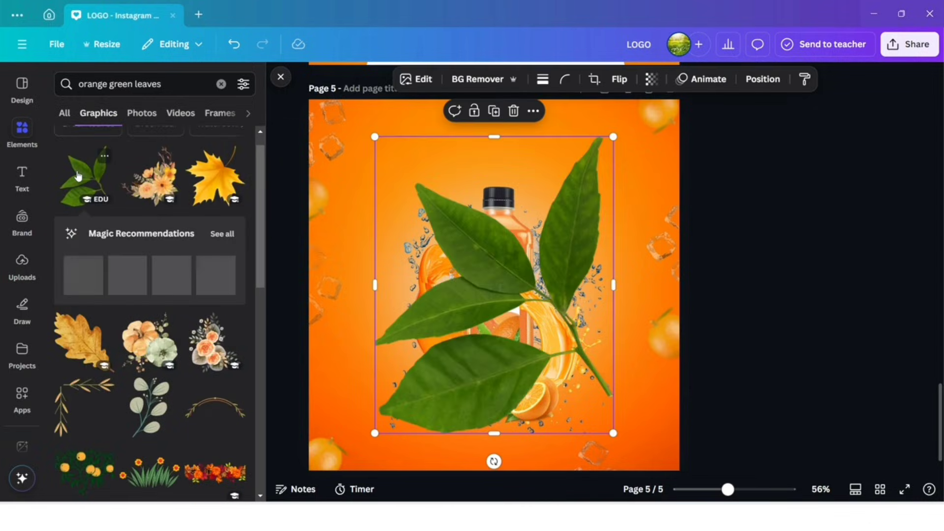
# Step: Shrink the leaf branch to about 68 × 85 px, rotate it to about 166° beside the lower-left blurred orange, and send it backward
pyautogui.click(614, 135)
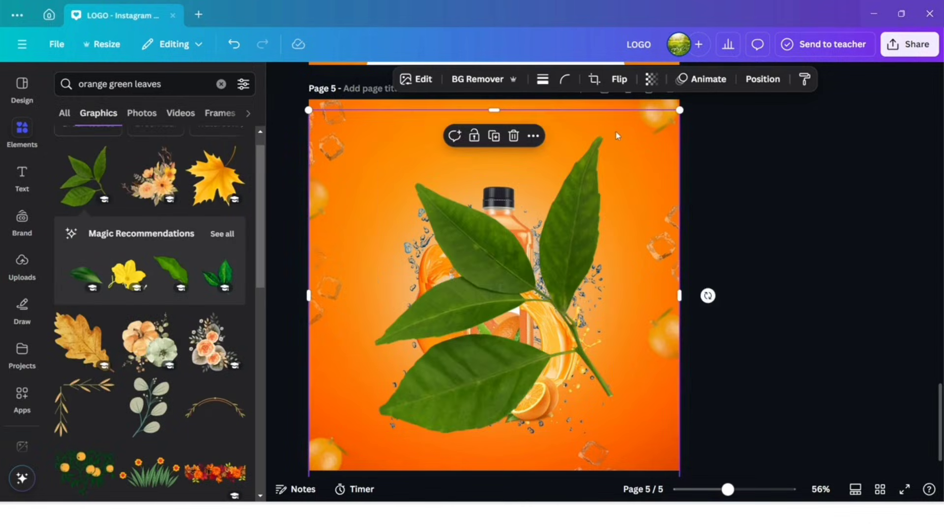
pyautogui.click(601, 160)
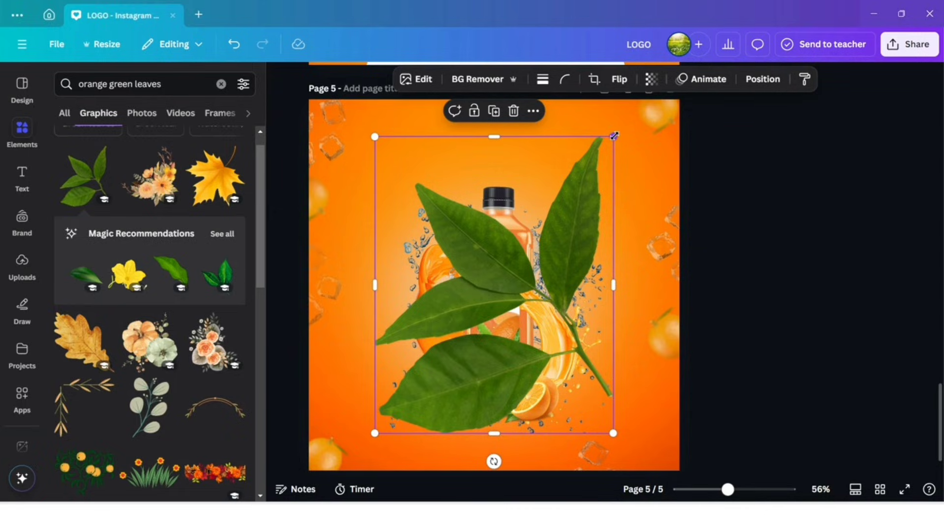
pyautogui.moveTo(614, 137); pyautogui.dragTo(360, 495)
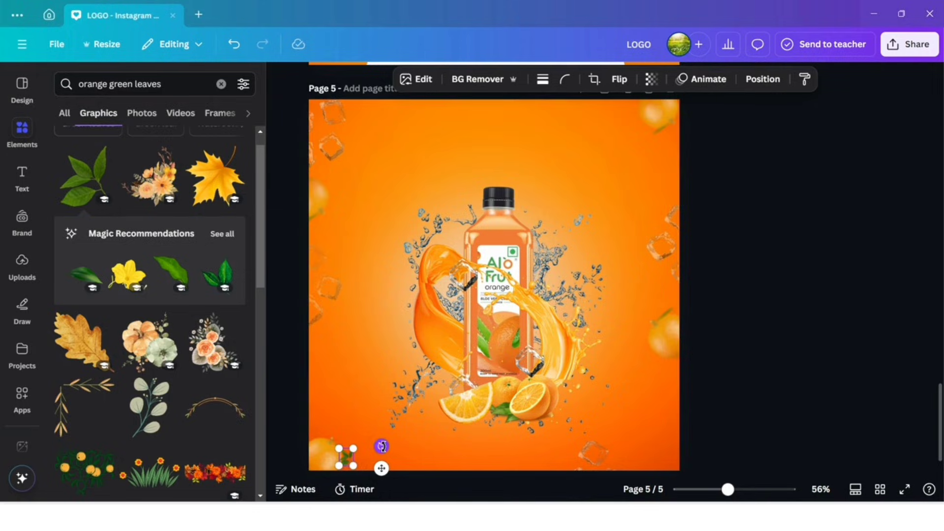
pyautogui.moveTo(381, 446); pyautogui.dragTo(344, 461)
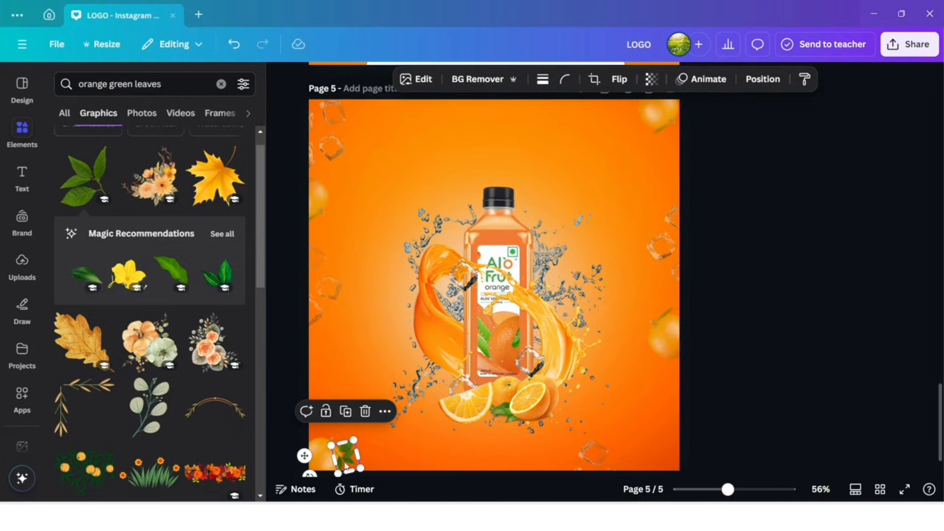
pyautogui.click(761, 81)
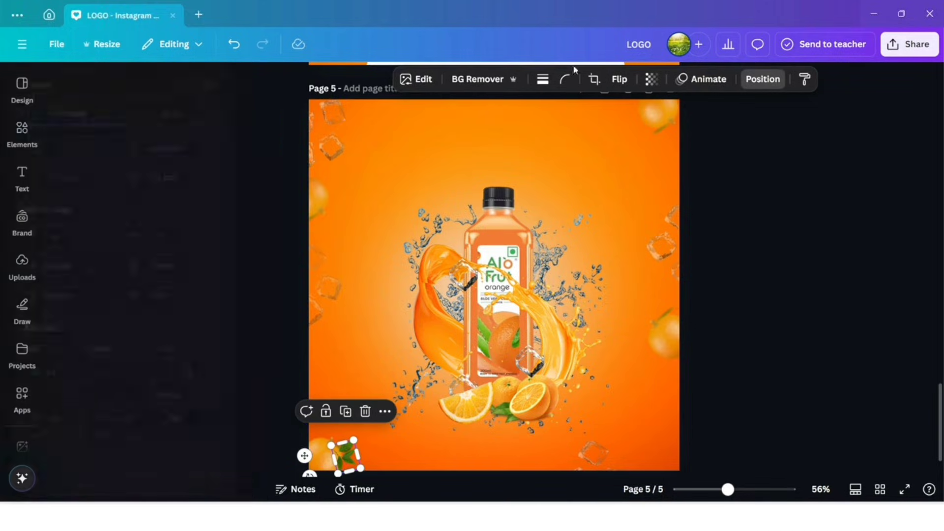
pyautogui.click(213, 149)
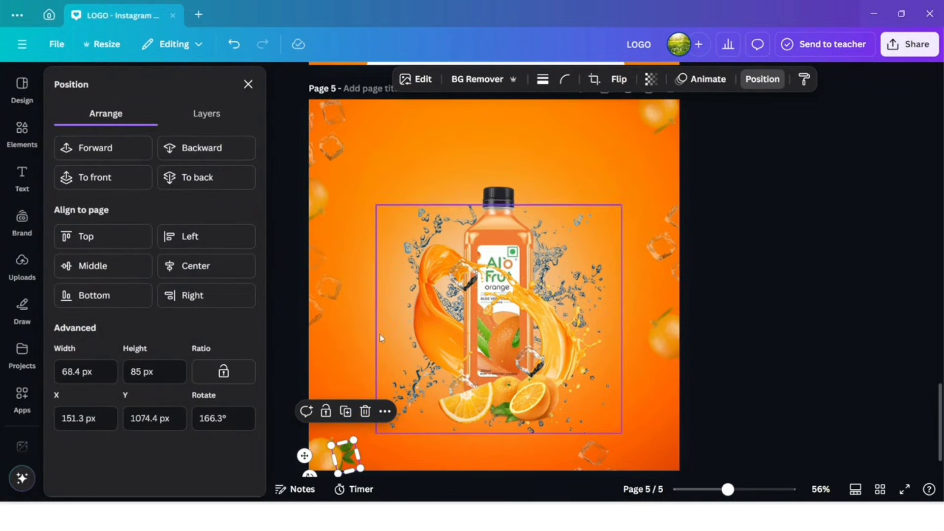
# Step: Place rotated leaf copies at the right edge below the blurred orange and beside the bottle's neck, sending the neck copy behind the bottle
pyautogui.click(346, 411)
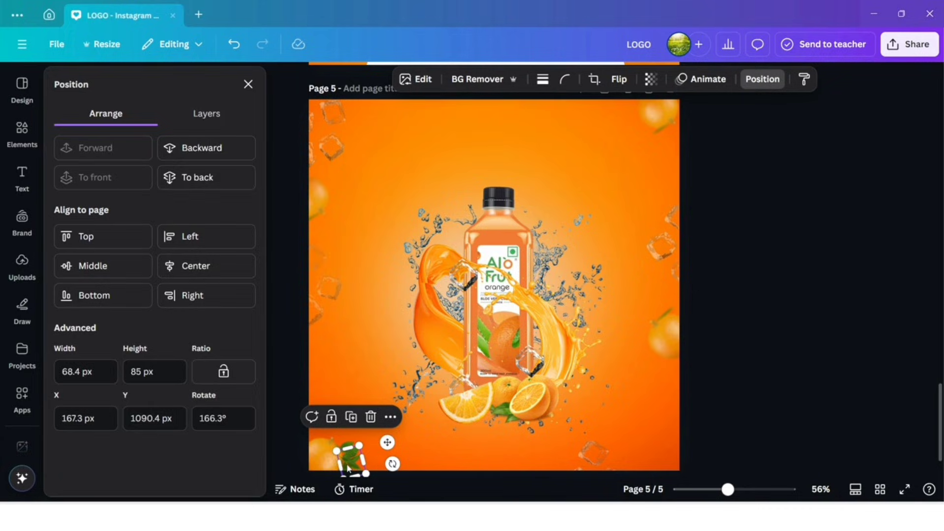
pyautogui.moveTo(347, 467); pyautogui.dragTo(684, 386)
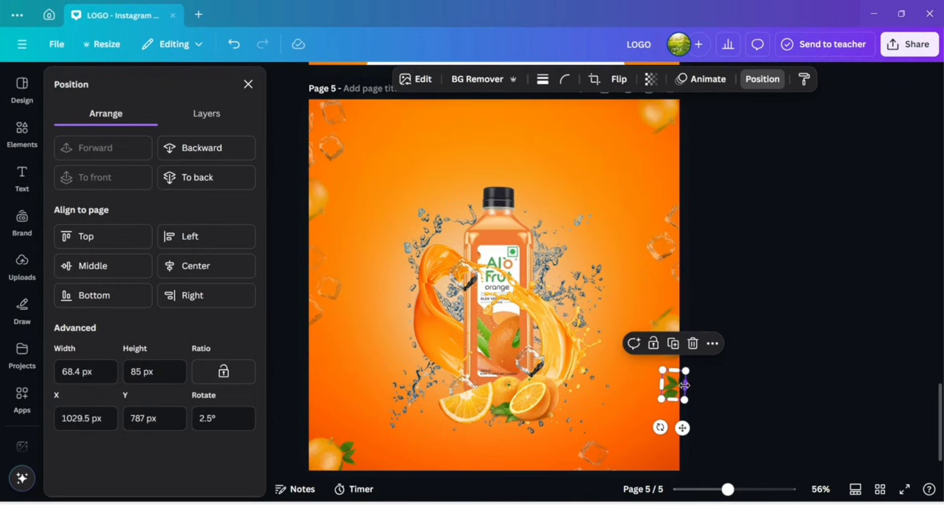
pyautogui.click(675, 346)
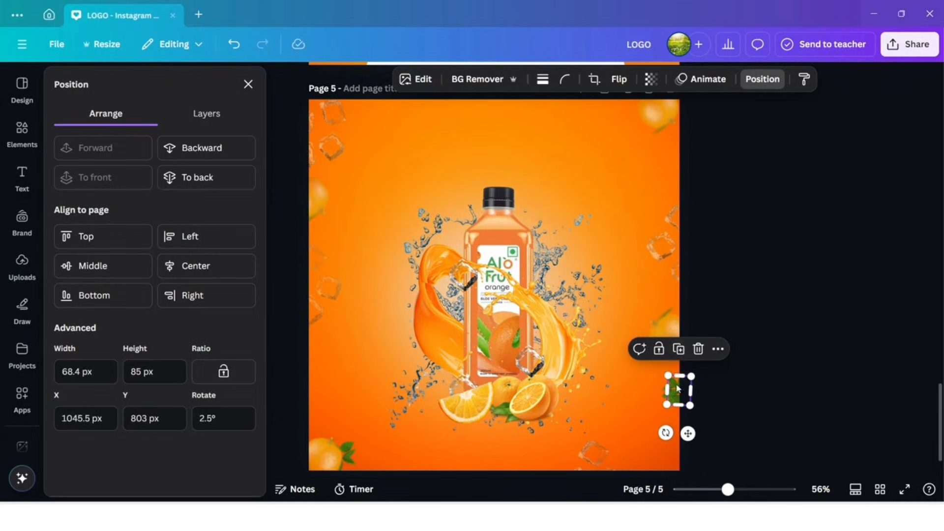
pyautogui.moveTo(677, 388); pyautogui.dragTo(476, 213)
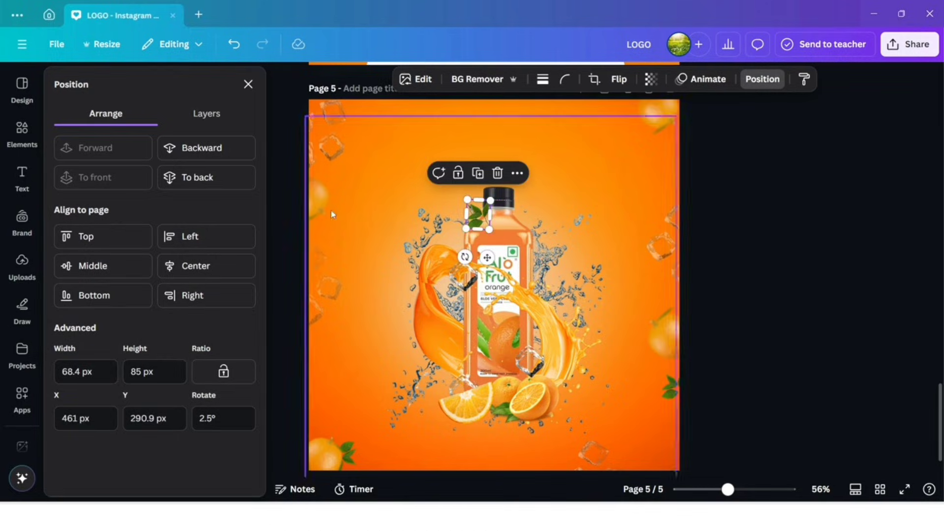
pyautogui.click(236, 152)
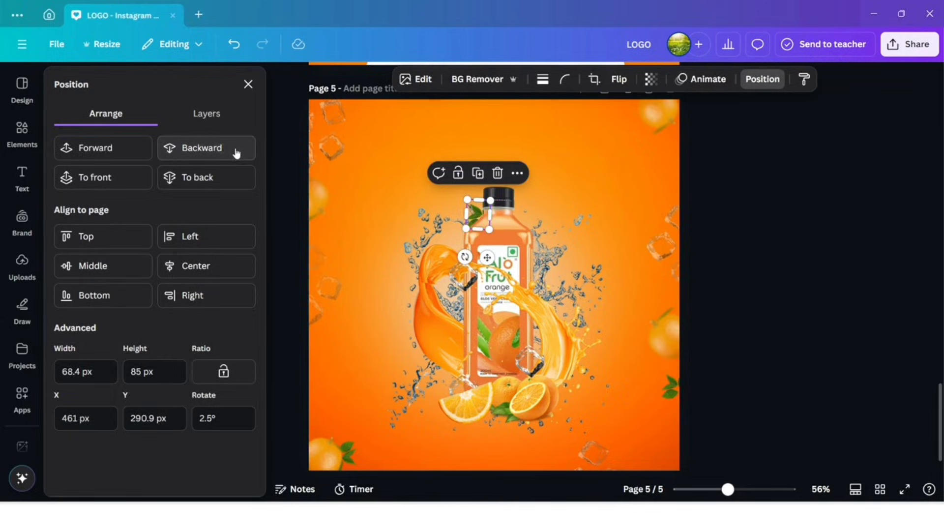
pyautogui.click(741, 287)
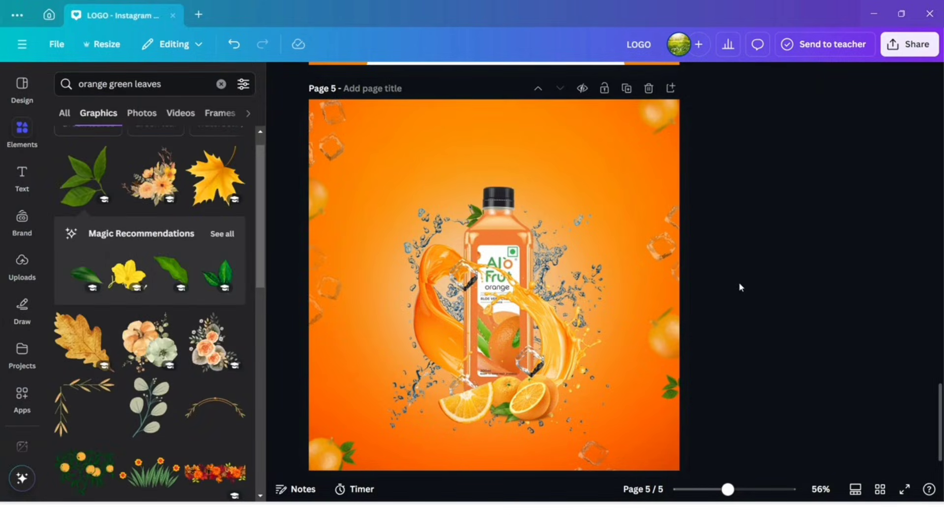
# Step: Duplicate the right-edge leaves and place a rotated copy partly past the left edge, just below the blurred orange
pyautogui.click(676, 388)
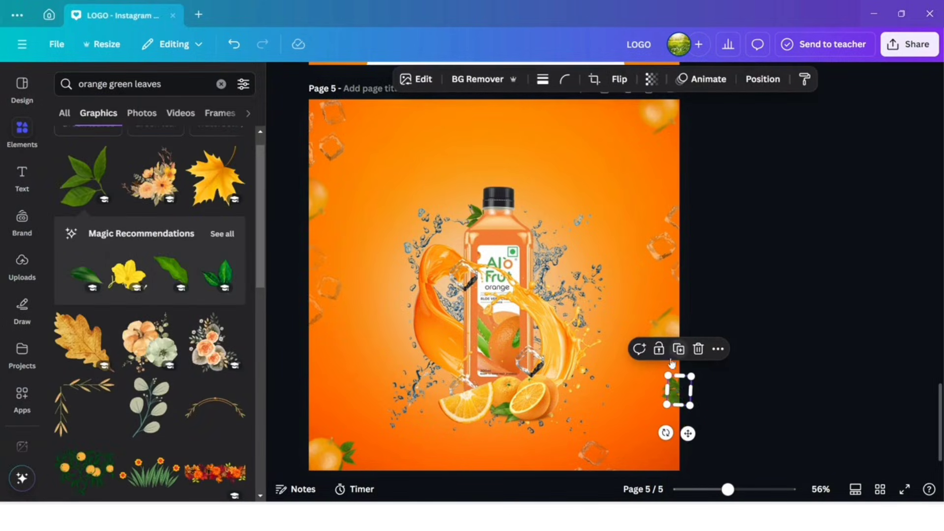
pyautogui.moveTo(688, 433); pyautogui.dragTo(315, 218)
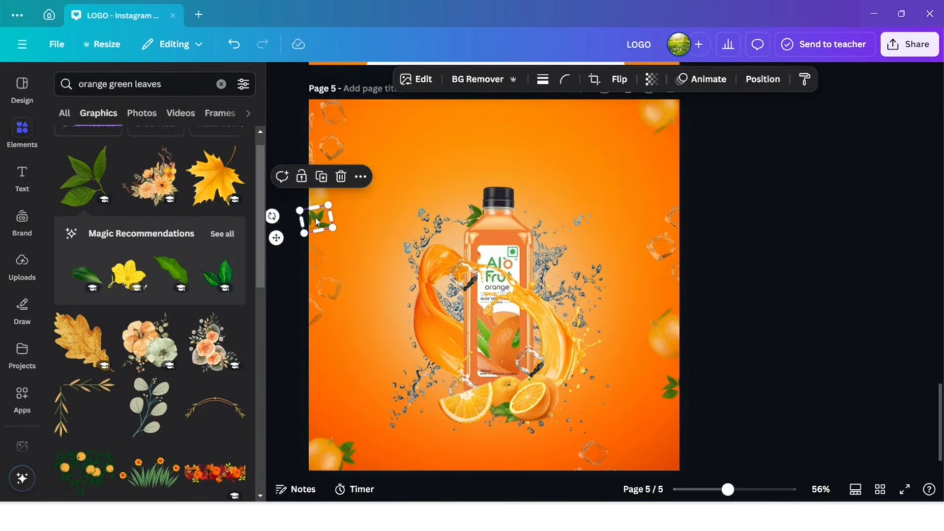
pyautogui.click(291, 149)
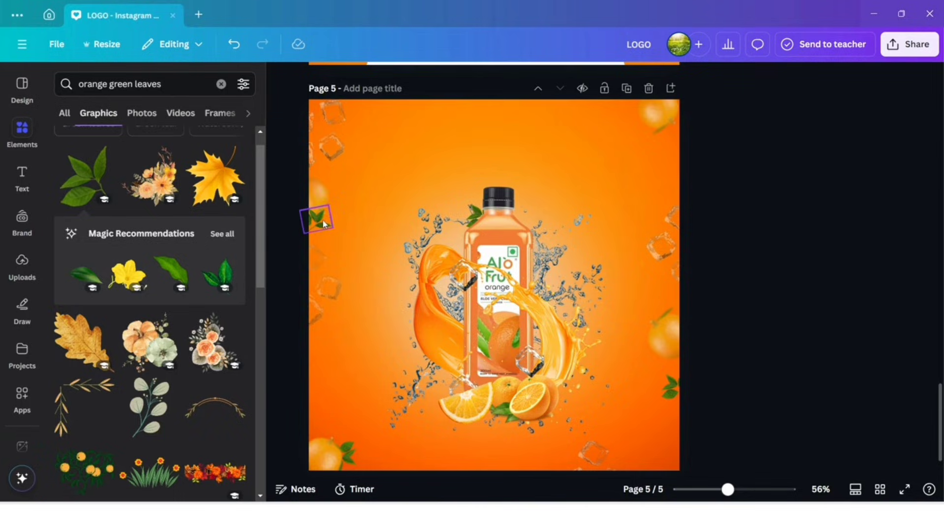
pyautogui.moveTo(323, 224); pyautogui.dragTo(322, 232)
pyautogui.click(753, 240)
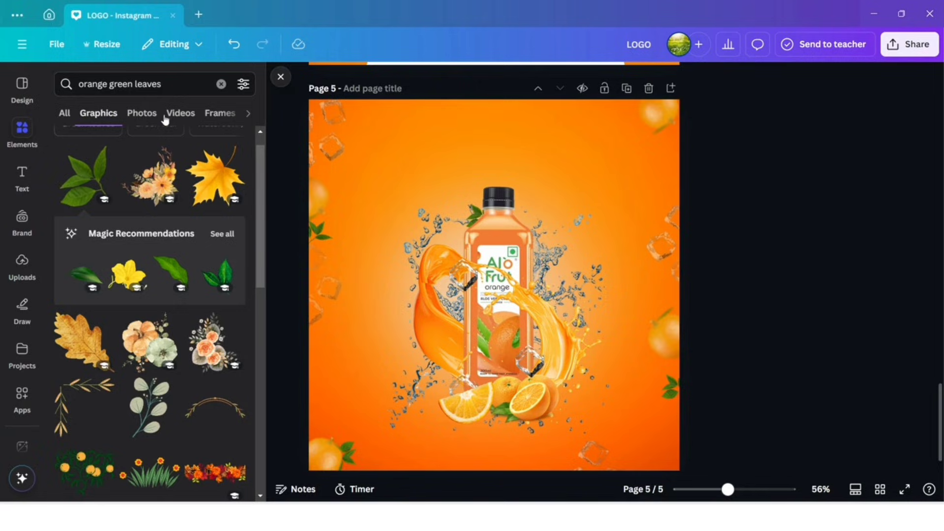
# Step: Search the elements for "round discount typography"
pyautogui.click(222, 84)
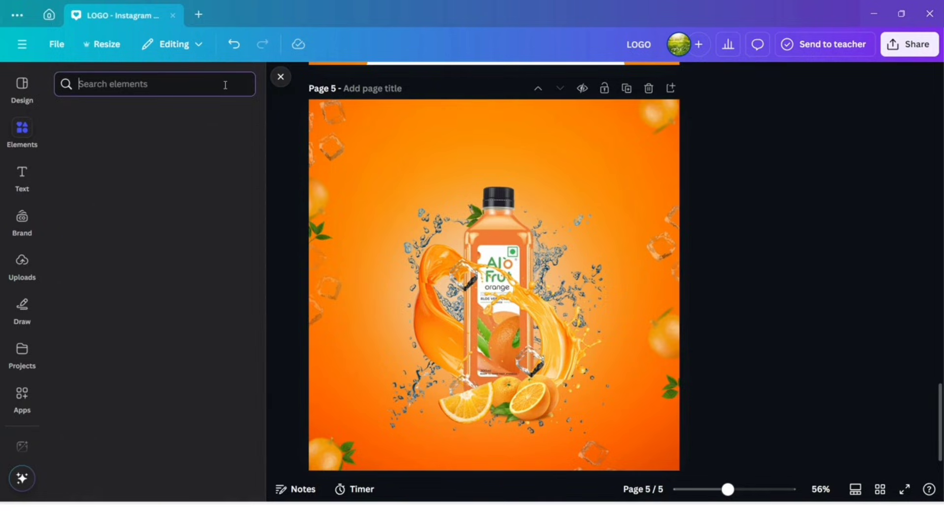
pyautogui.write('c')
pyautogui.press('BackSpace')
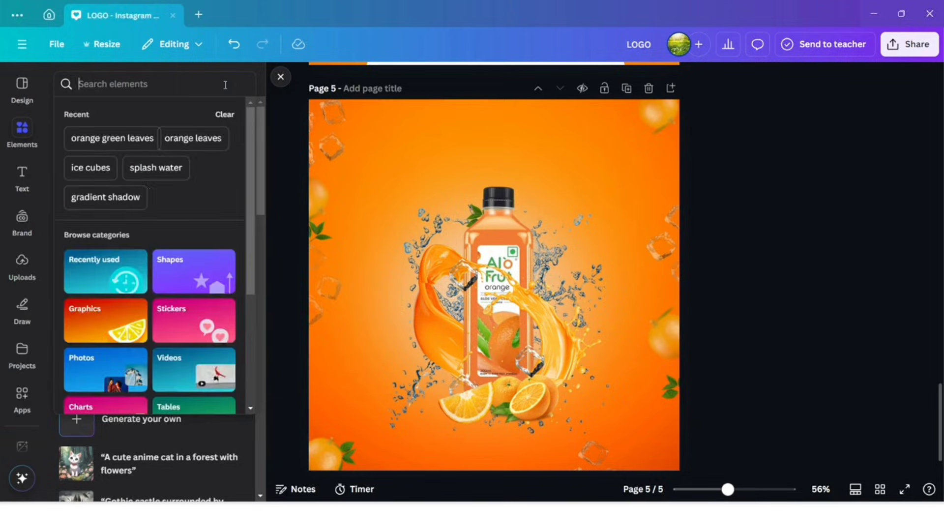
pyautogui.write('roun')
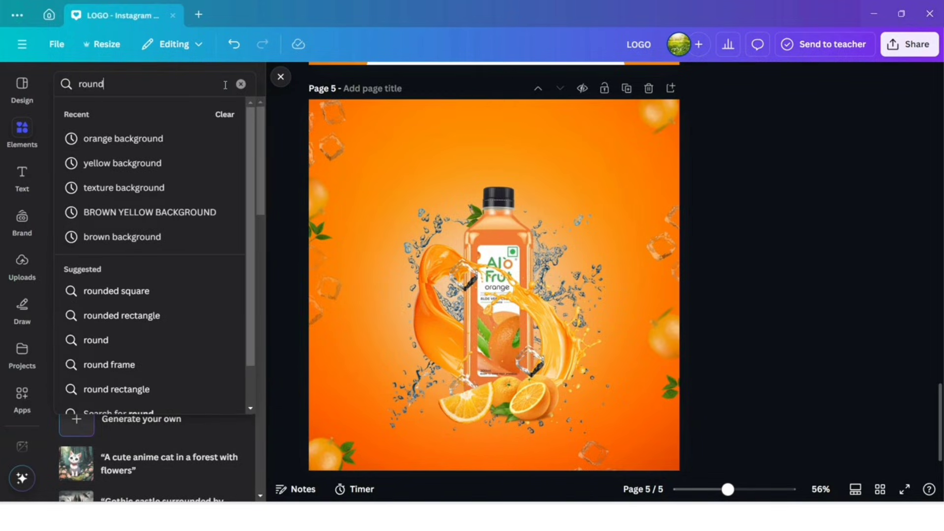
pyautogui.write('d d')
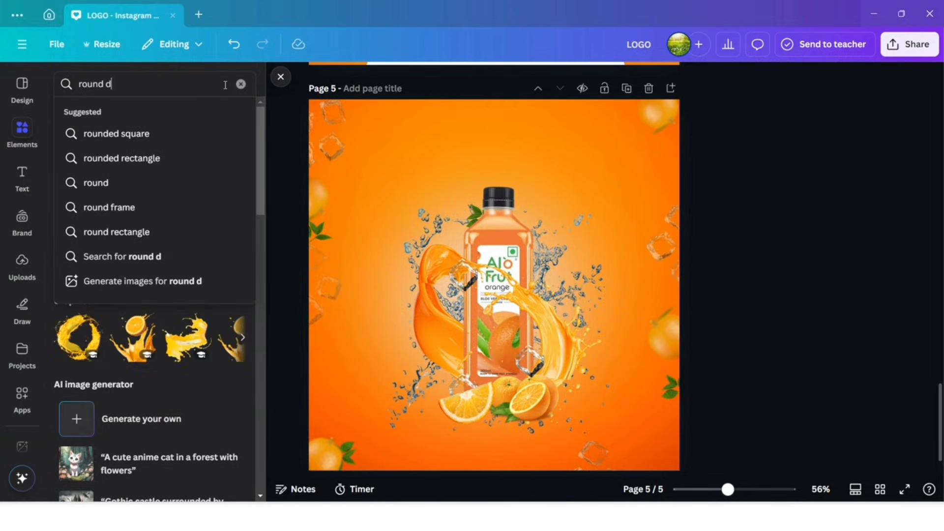
pyautogui.write('iscou')
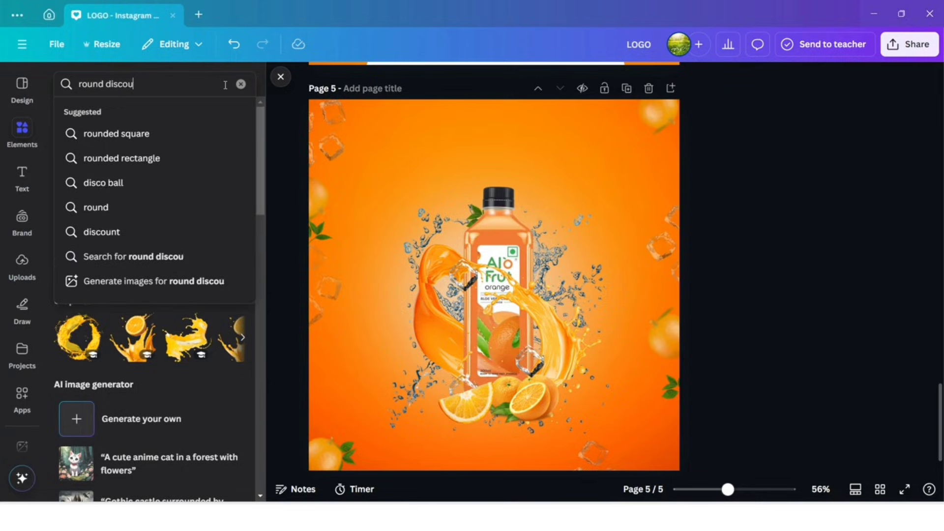
pyautogui.write('nt typogr')
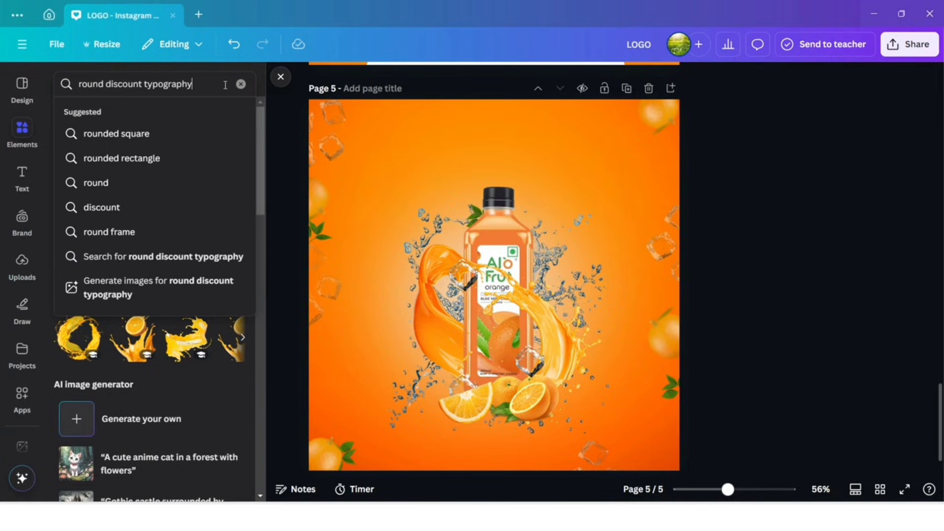
pyautogui.write('aphy')
pyautogui.press('Return')
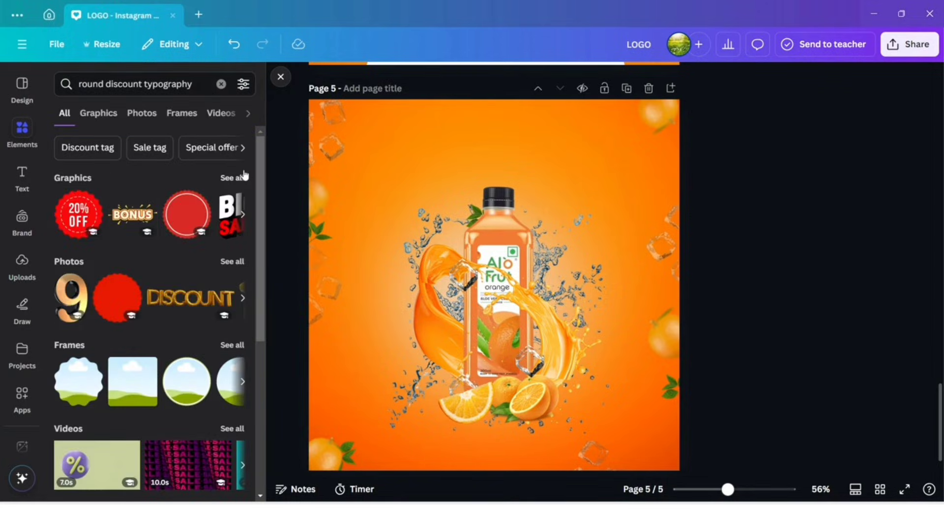
# Step: Add the circular DISCOUNT text graphic and shrink it to about half size, placing it in the empty area right of the bottle's cap
pyautogui.click(244, 177)
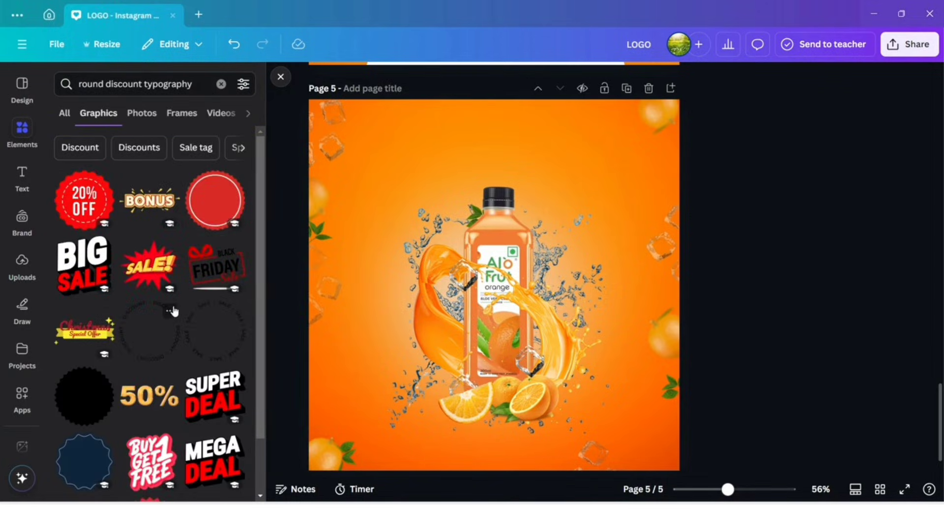
pyautogui.click(148, 338)
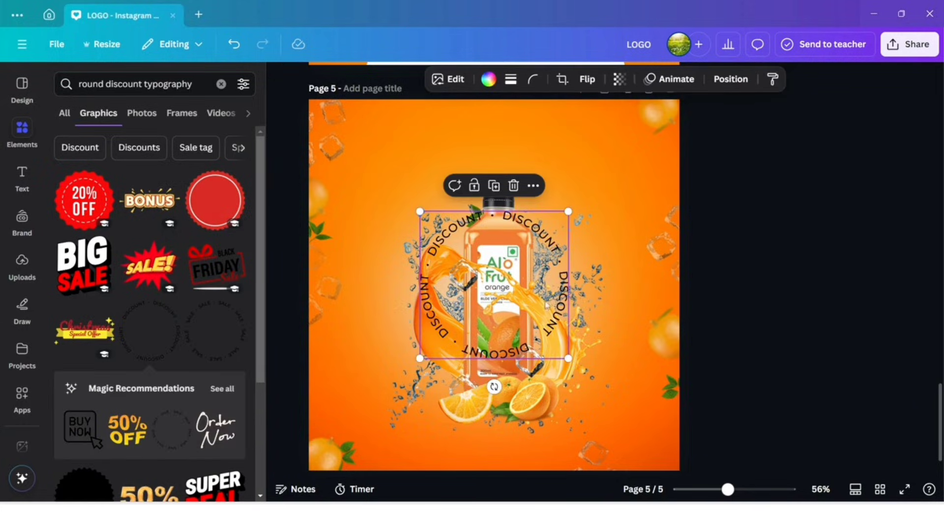
pyautogui.moveTo(531, 309); pyautogui.dragTo(630, 243)
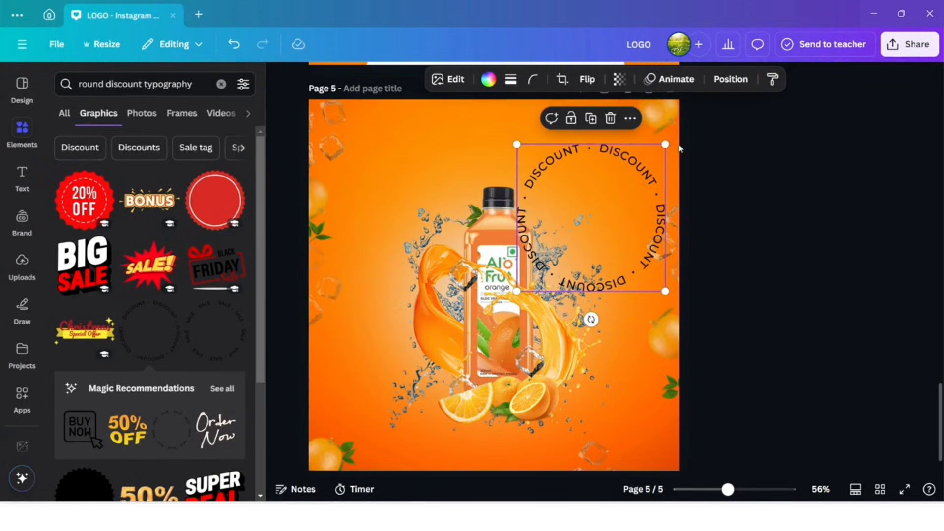
pyautogui.moveTo(666, 143); pyautogui.dragTo(595, 213)
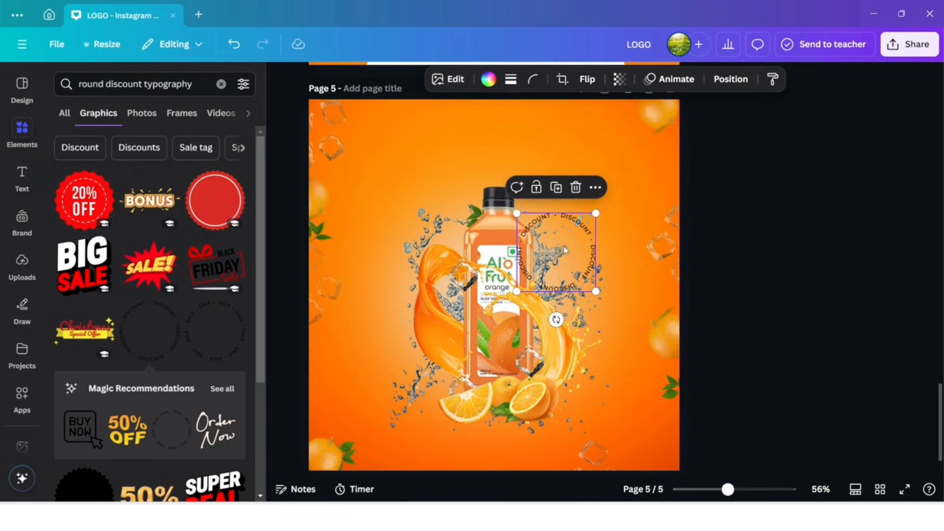
pyautogui.moveTo(565, 250); pyautogui.dragTo(616, 207)
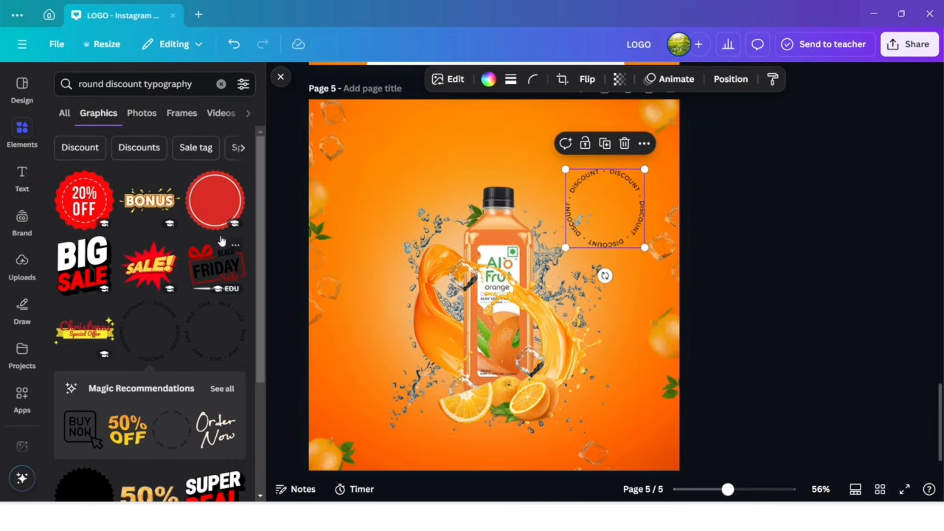
# Step: Add a heading that reads "40%" and "OFF" on two lines, and tighten its line spacing
pyautogui.click(25, 178)
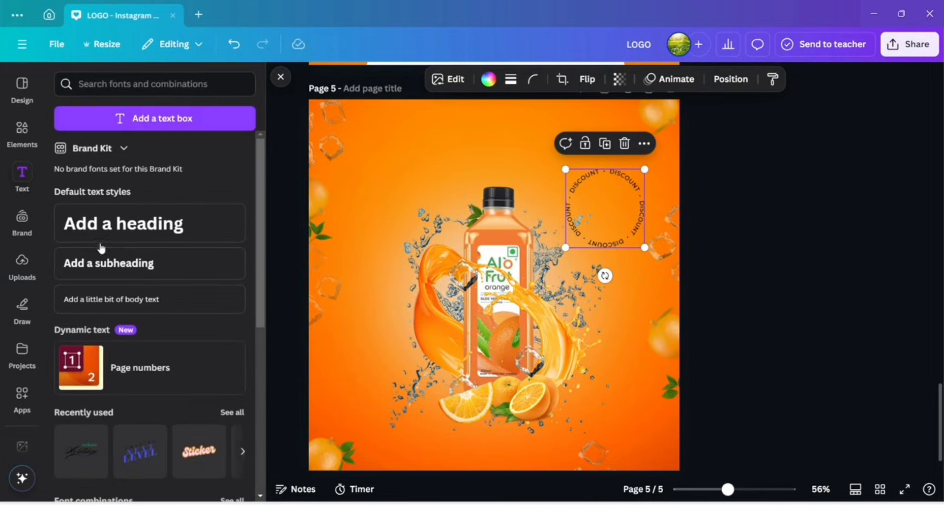
pyautogui.click(154, 228)
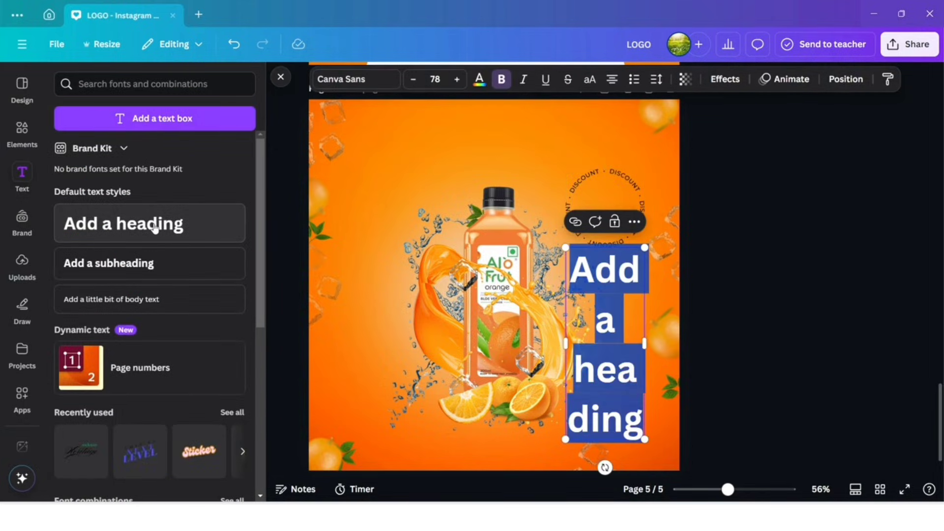
pyautogui.write('40')
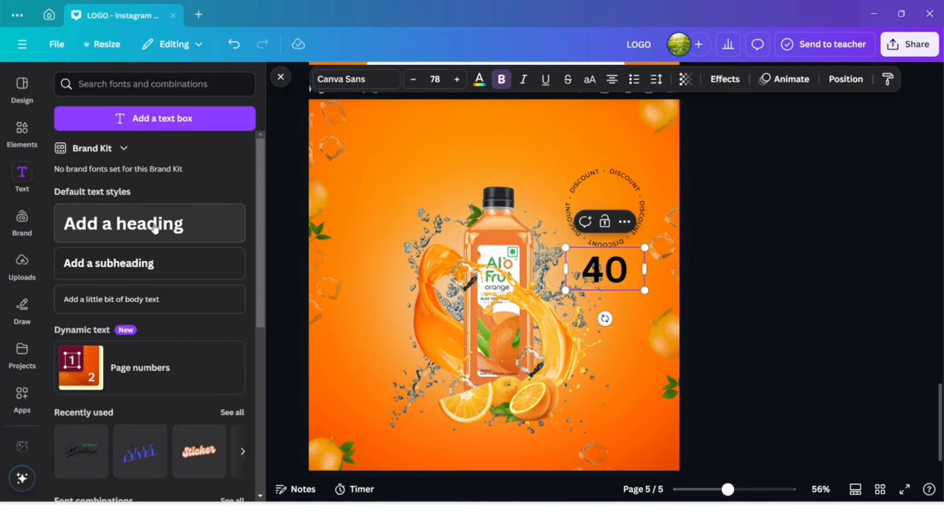
pyautogui.write('%')
pyautogui.press('Return')
pyautogui.write('off')
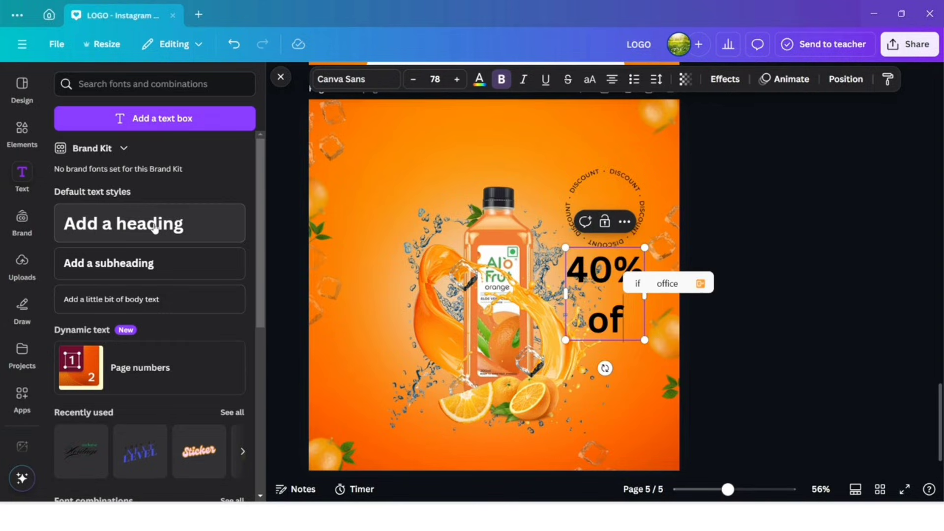
pyautogui.press('BackSpace')
pyautogui.press('BackSpace')
pyautogui.press('BackSpace')
pyautogui.press('BackSpace')
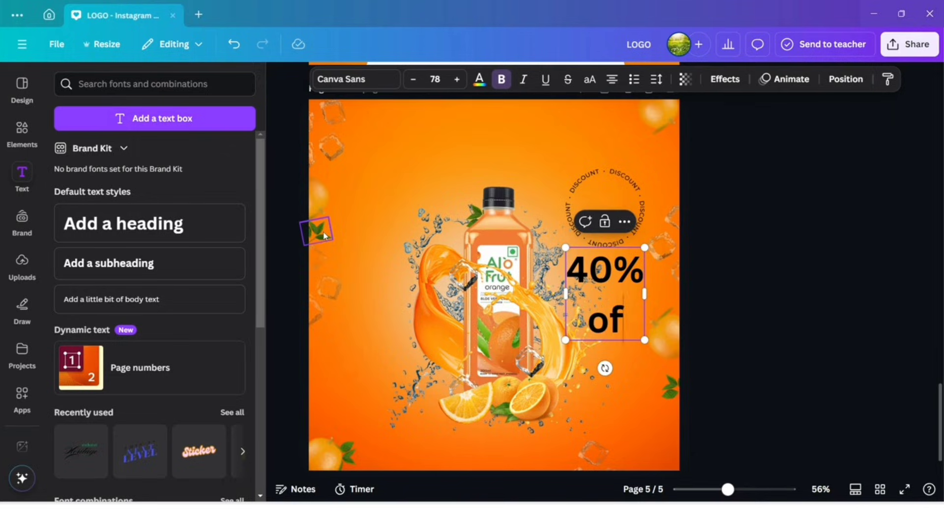
pyautogui.press('Return')
pyautogui.write('OFF')
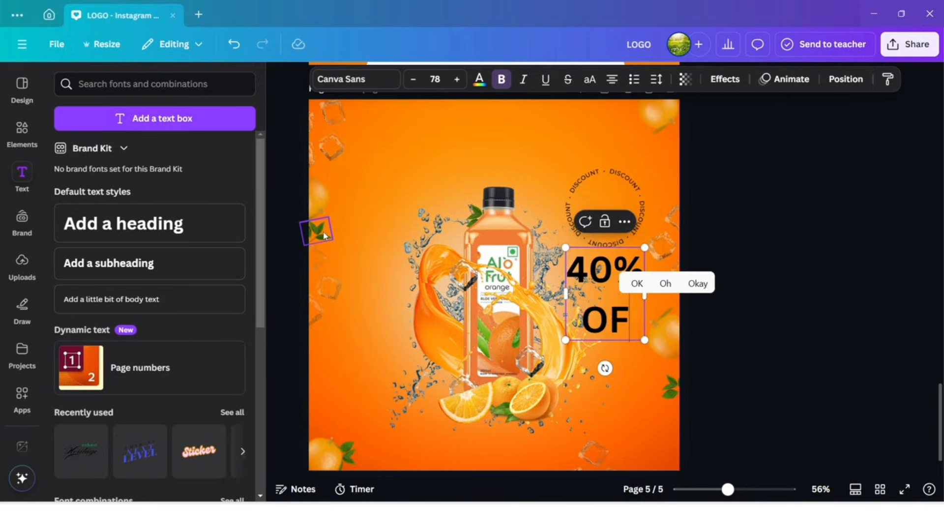
pyautogui.click(655, 79)
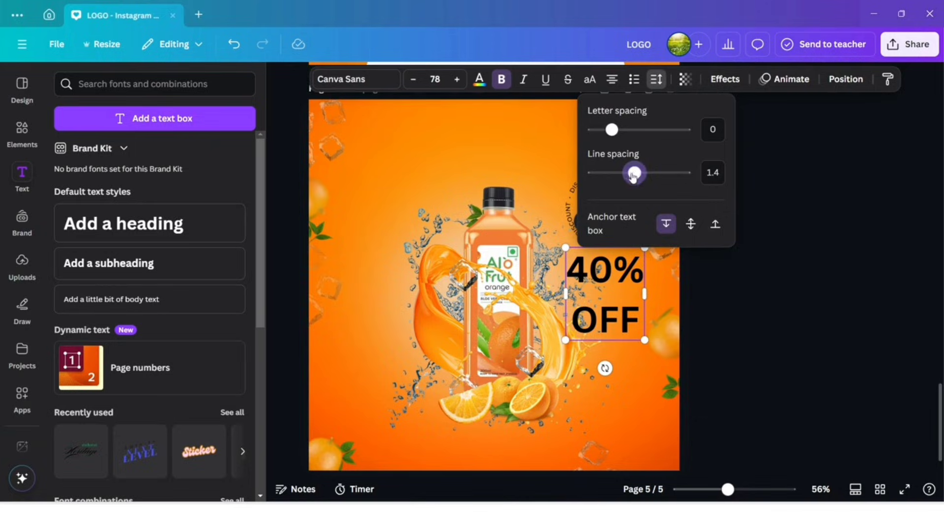
pyautogui.moveTo(633, 175); pyautogui.dragTo(611, 173)
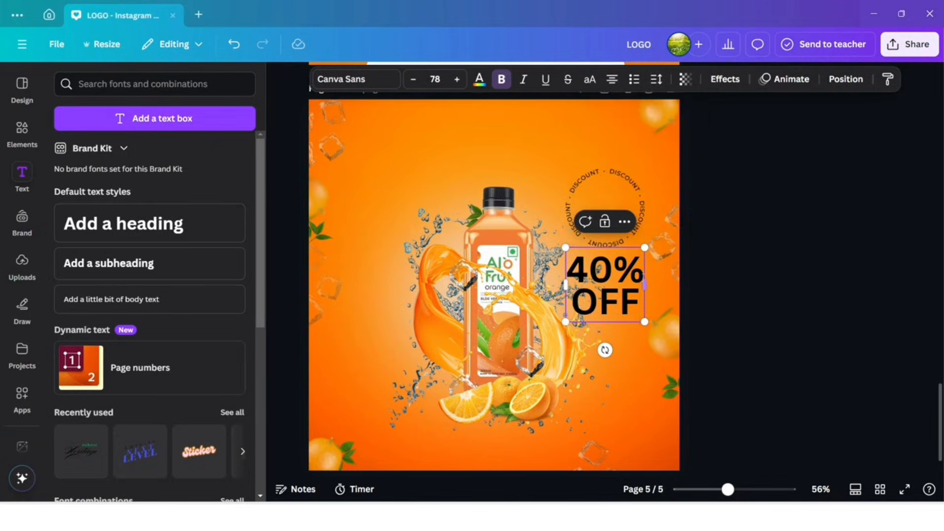
# Step: Shrink the 40% OFF text to size 52.1 and centre it inside the circular DISCOUNT graphic
pyautogui.moveTo(642, 249); pyautogui.dragTo(609, 219)
pyautogui.click(642, 275)
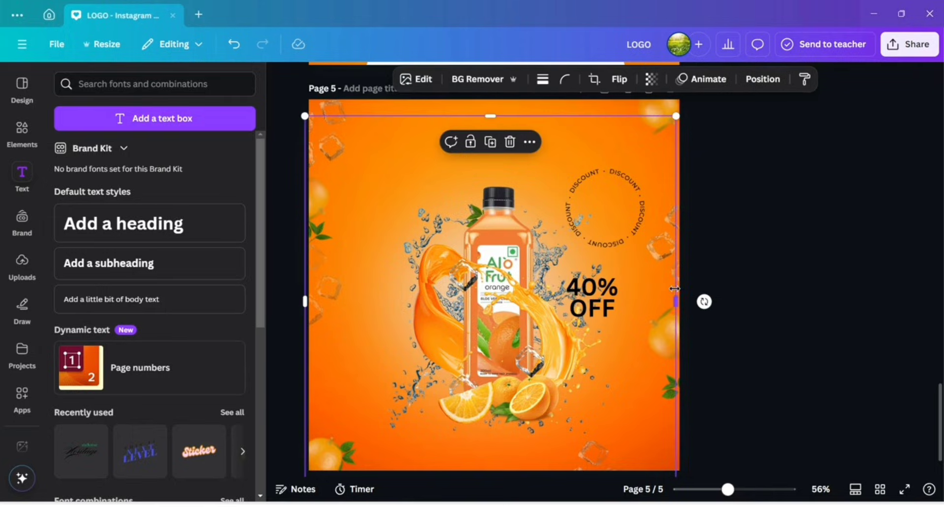
pyautogui.click(594, 308)
pyautogui.moveTo(593, 308); pyautogui.dragTo(607, 215)
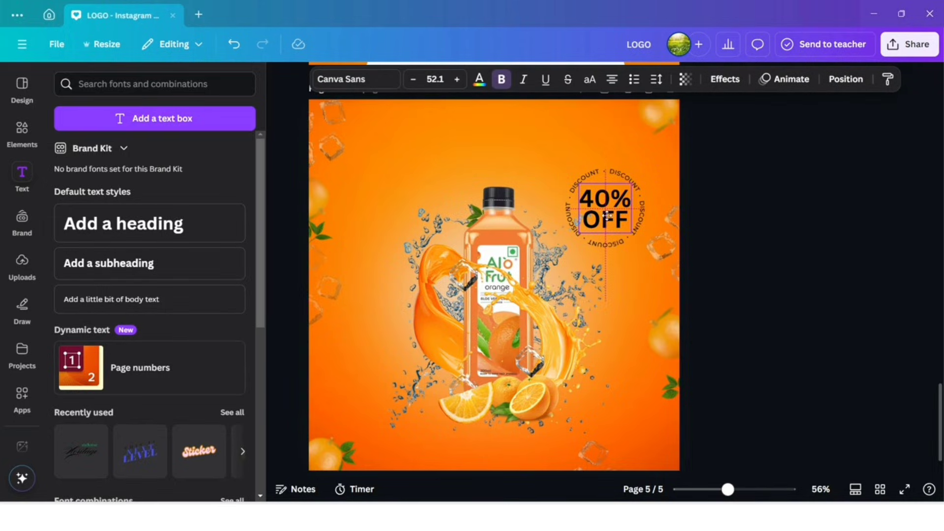
# Step: Recolour both the 40% OFF text and the circular DISCOUNT graphic white (#ffffff)
pyautogui.click(479, 79)
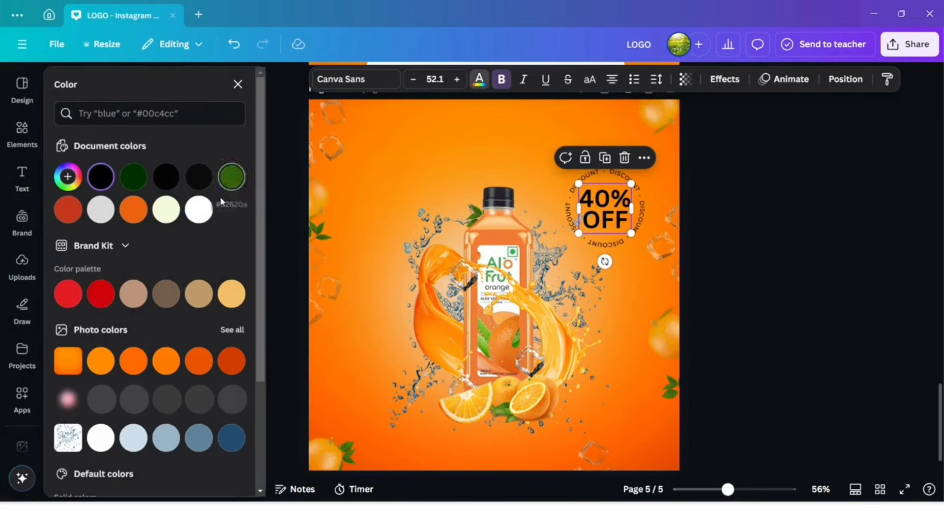
pyautogui.click(198, 210)
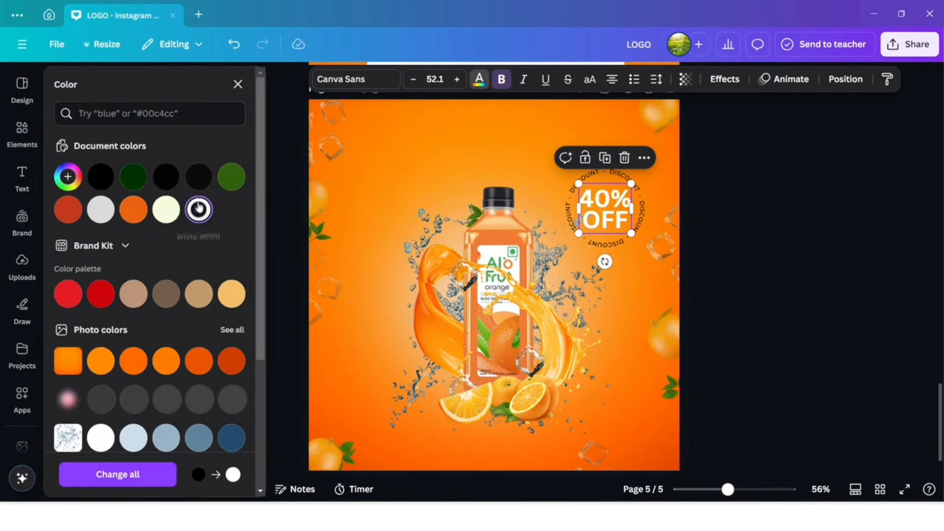
pyautogui.click(601, 177)
pyautogui.click(488, 80)
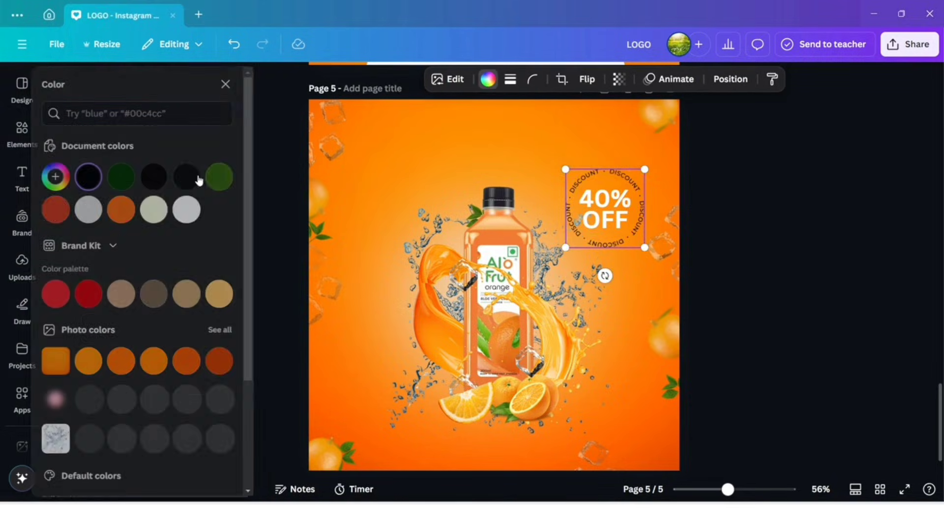
pyautogui.click(198, 209)
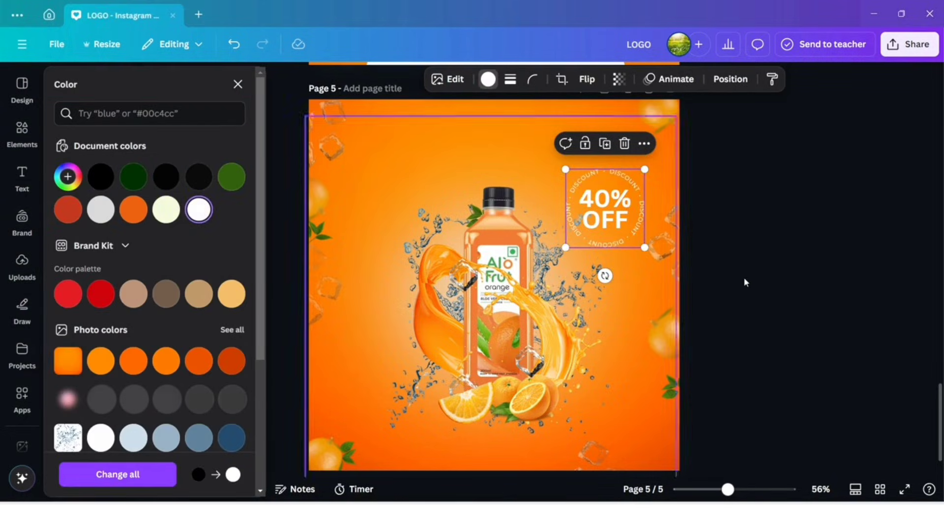
pyautogui.click(775, 276)
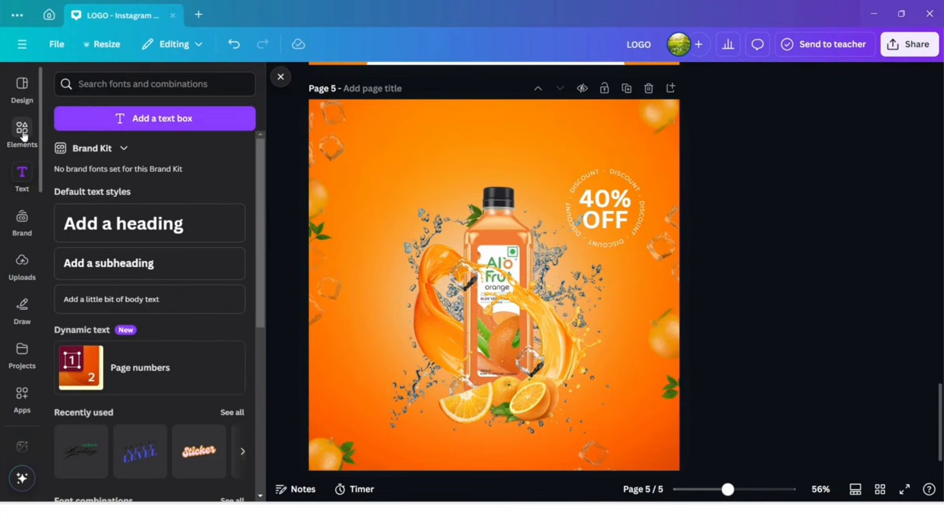
# Step: Search the element photos for "ALOEVERA SLICE" and add the photo of a cut aloe plant lying on a wooden table
pyautogui.click(23, 135)
pyautogui.click(221, 84)
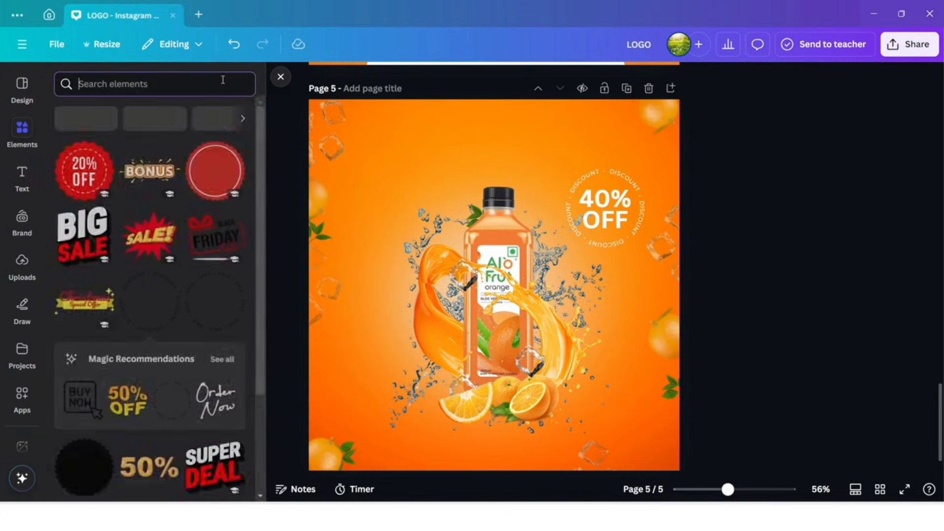
pyautogui.write('ALOE')
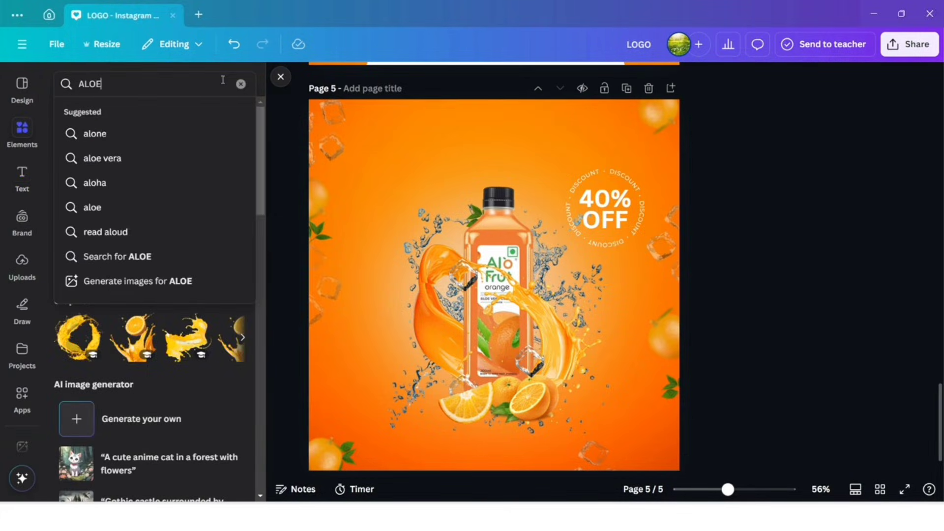
pyautogui.write('VER')
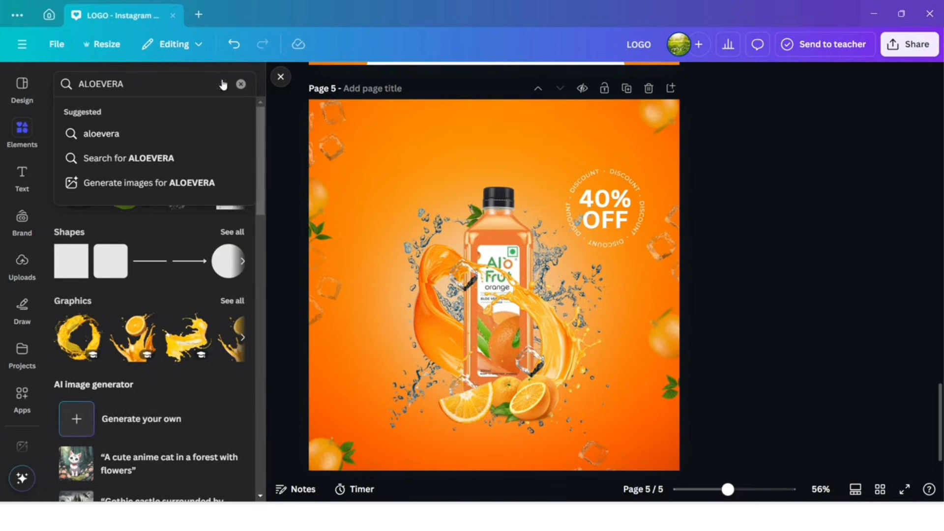
pyautogui.write('A')
pyautogui.press('Return')
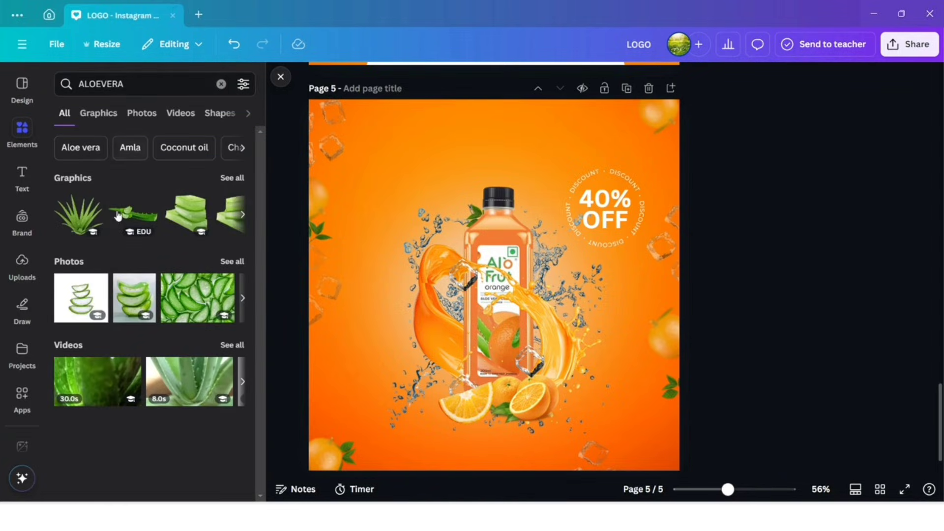
pyautogui.click(232, 179)
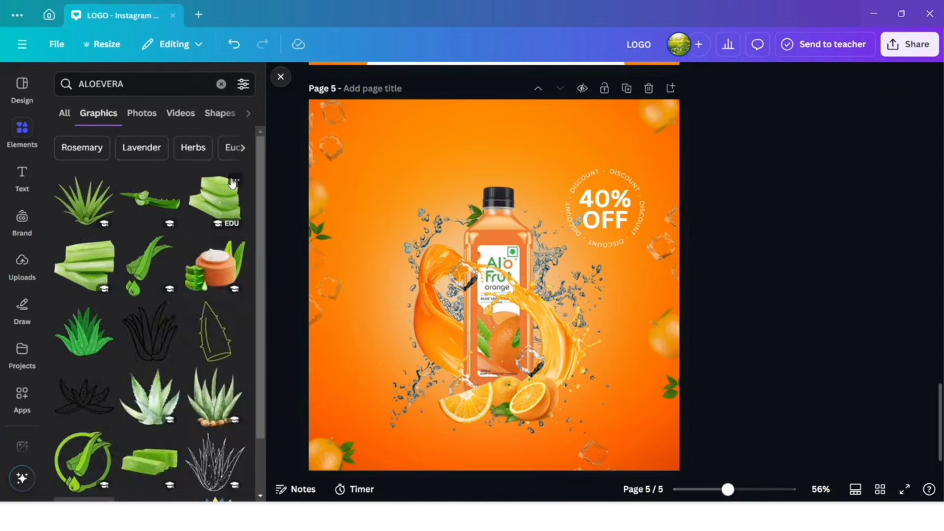
pyautogui.click(142, 112)
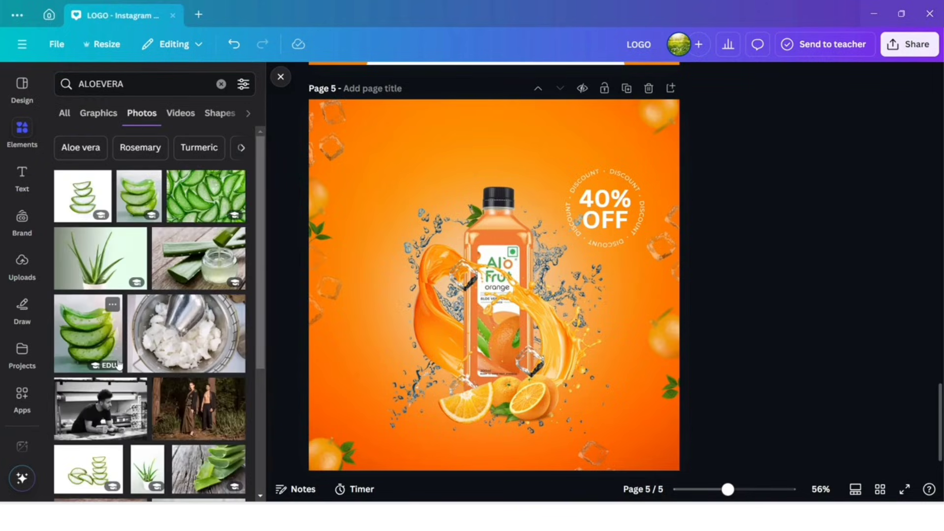
pyautogui.scroll(-10, 118, 364)
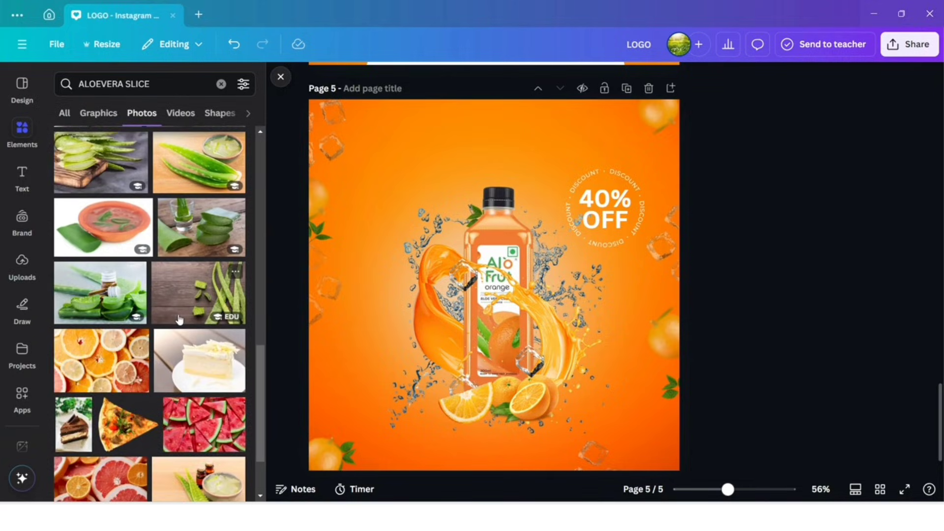
pyautogui.scroll(-5, 180, 320)
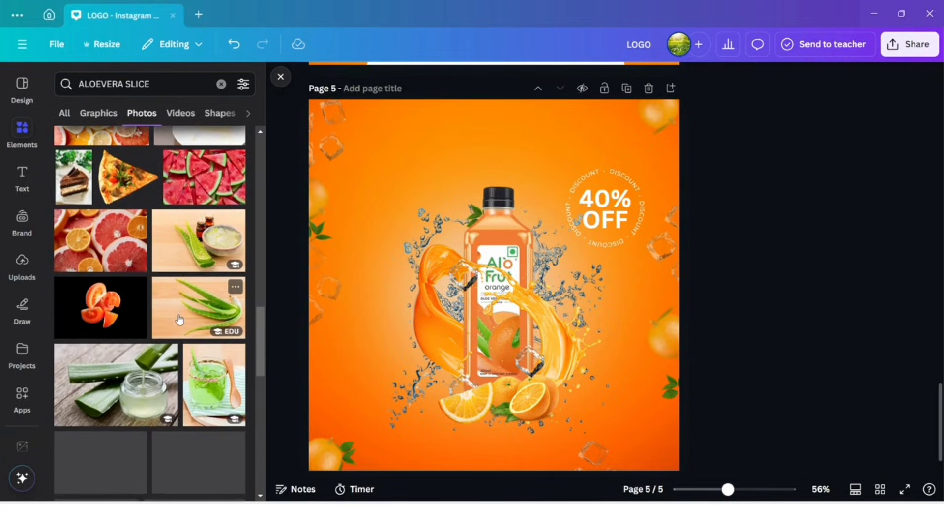
pyautogui.click(179, 320)
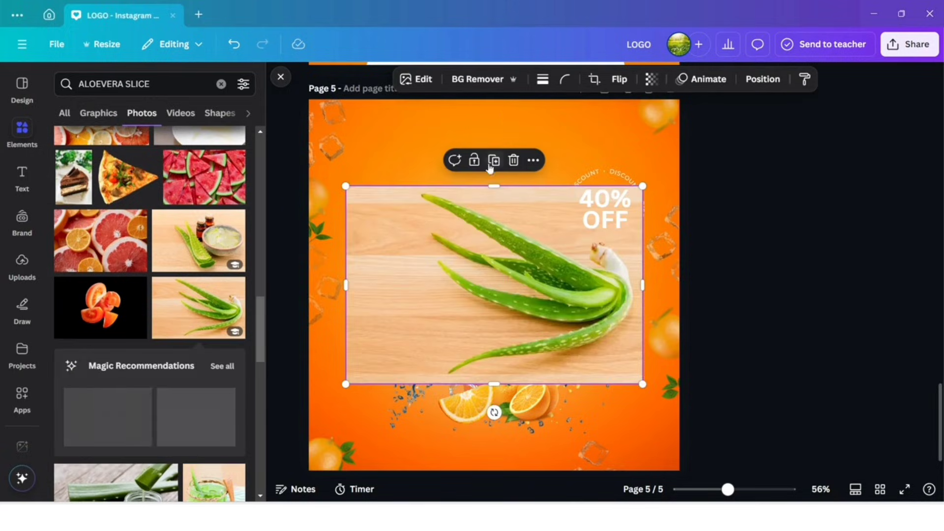
# Step: Cut out the aloe plant at about 215 px wide and stand it upright, rotated about 77°, behind the orange slice at the bottle's base
pyautogui.click(475, 78)
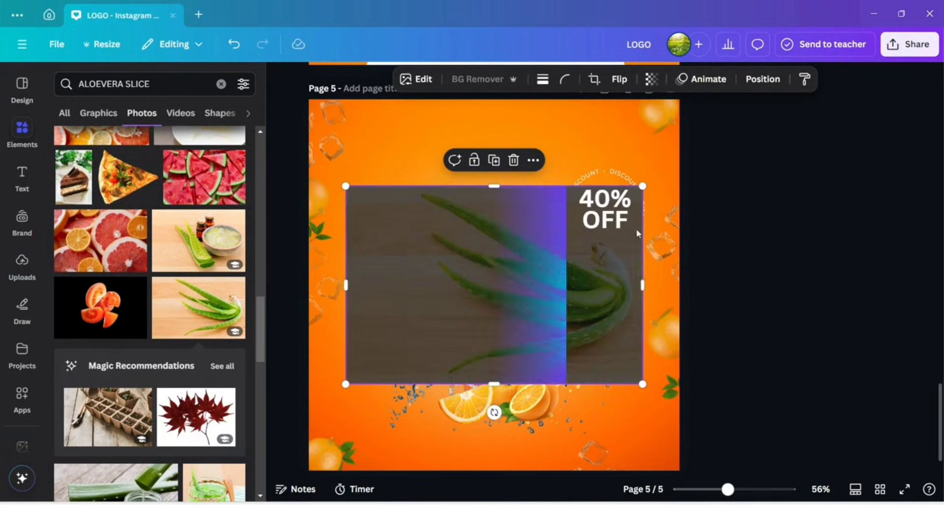
pyautogui.moveTo(643, 186); pyautogui.dragTo(420, 344)
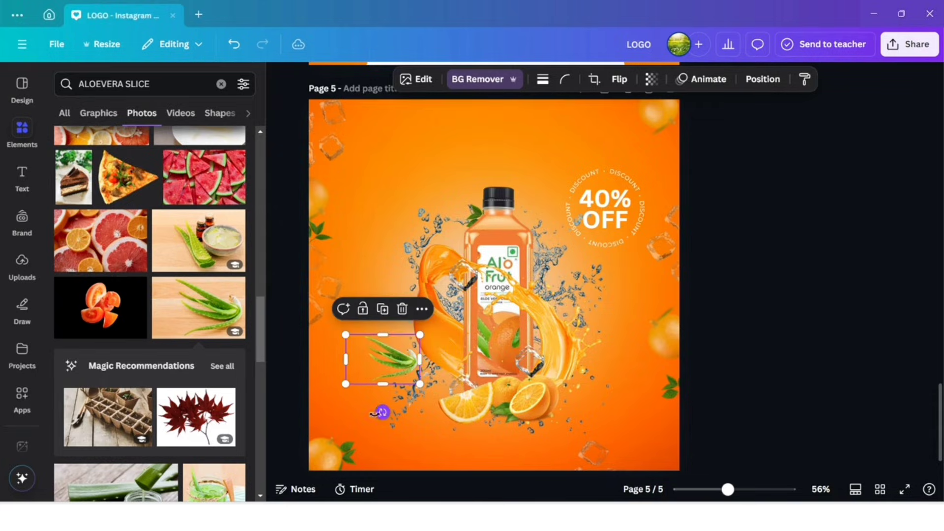
pyautogui.moveTo(382, 412); pyautogui.dragTo(449, 375)
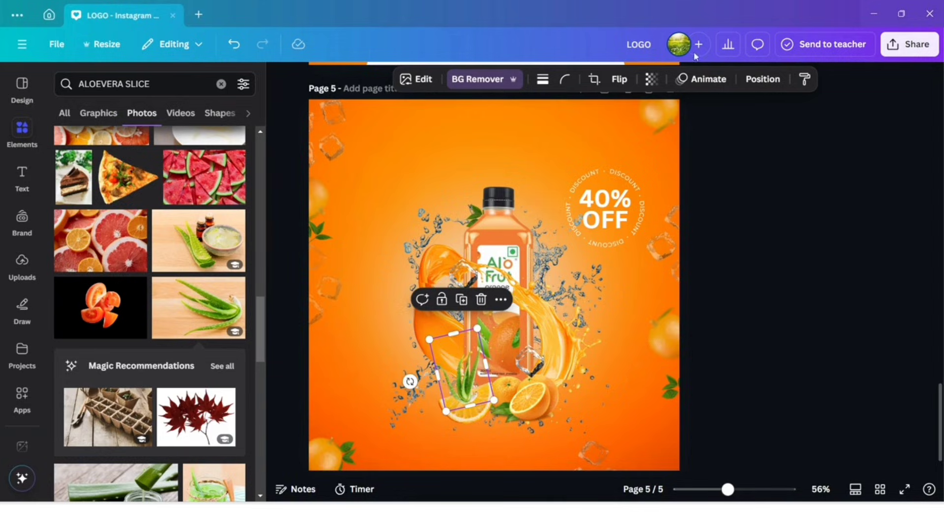
pyautogui.click(762, 79)
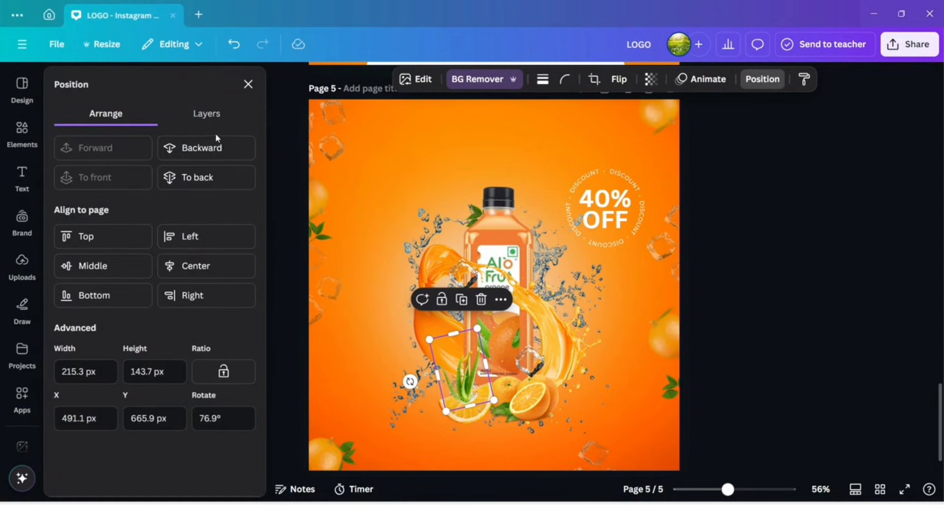
pyautogui.click(203, 158)
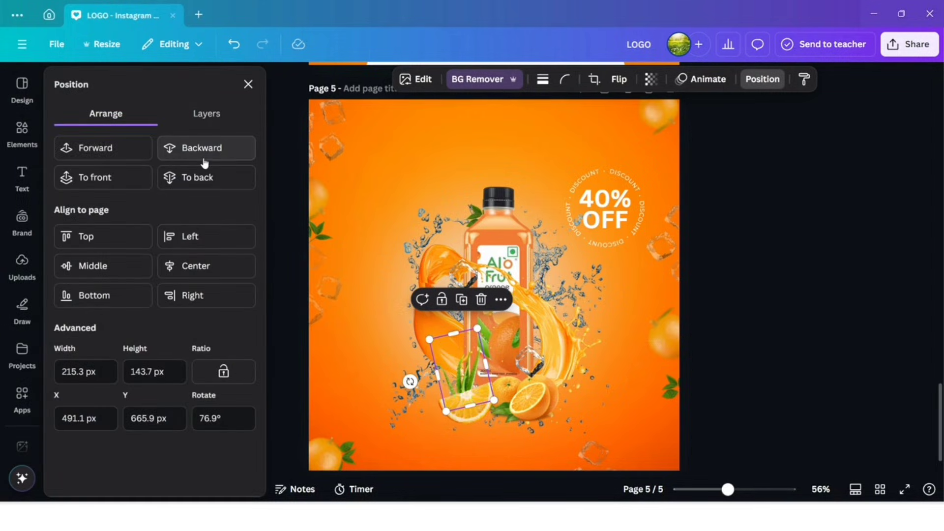
# Step: Place two aloe copies, one rotated about 128.5° across the page's left edge and one at about 4.4° in the page's lower-right corner
pyautogui.click(461, 299)
pyautogui.moveTo(467, 376); pyautogui.dragTo(270, 298)
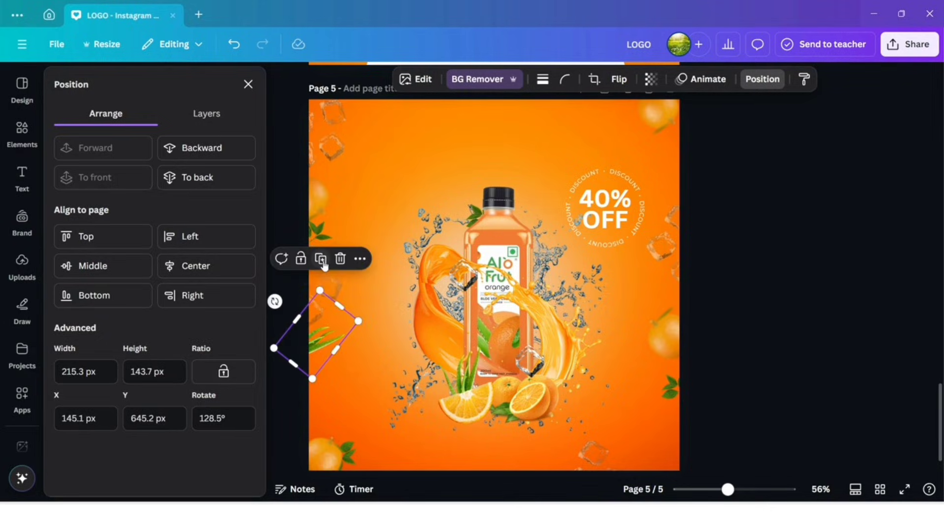
pyautogui.click(322, 262)
pyautogui.moveTo(322, 337); pyautogui.dragTo(563, 397)
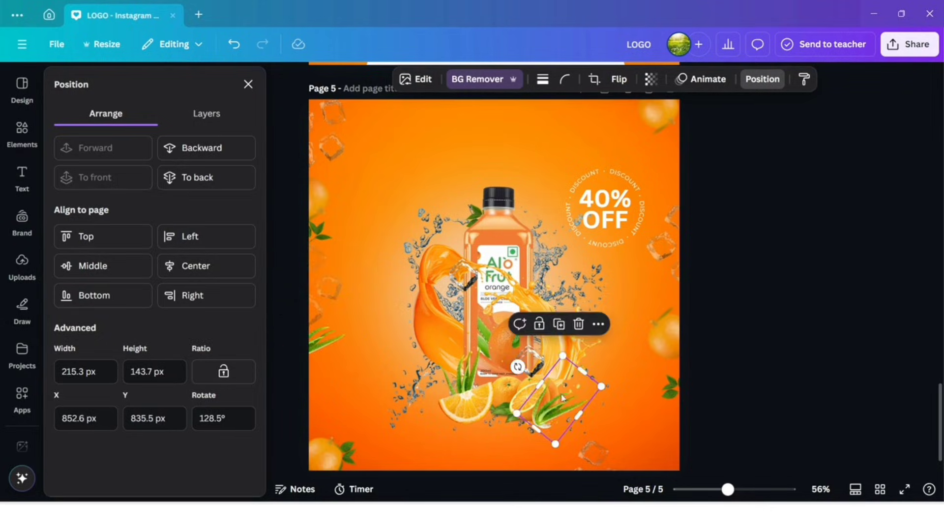
pyautogui.moveTo(518, 366); pyautogui.dragTo(673, 445)
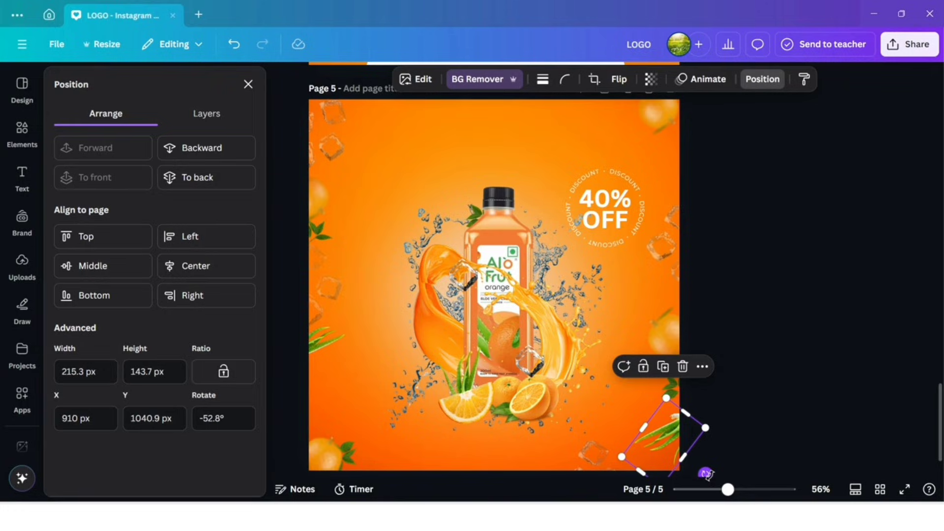
pyautogui.moveTo(706, 472); pyautogui.dragTo(728, 447)
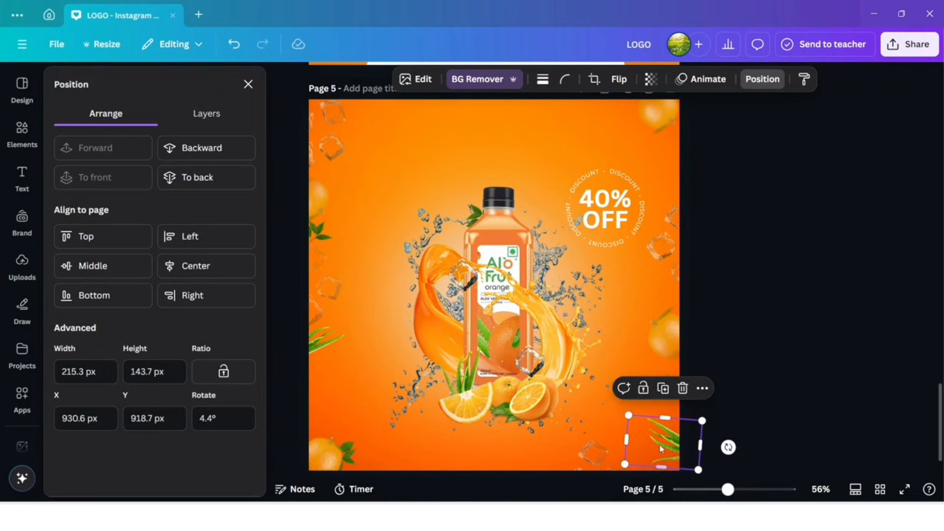
pyautogui.moveTo(651, 458); pyautogui.dragTo(650, 467)
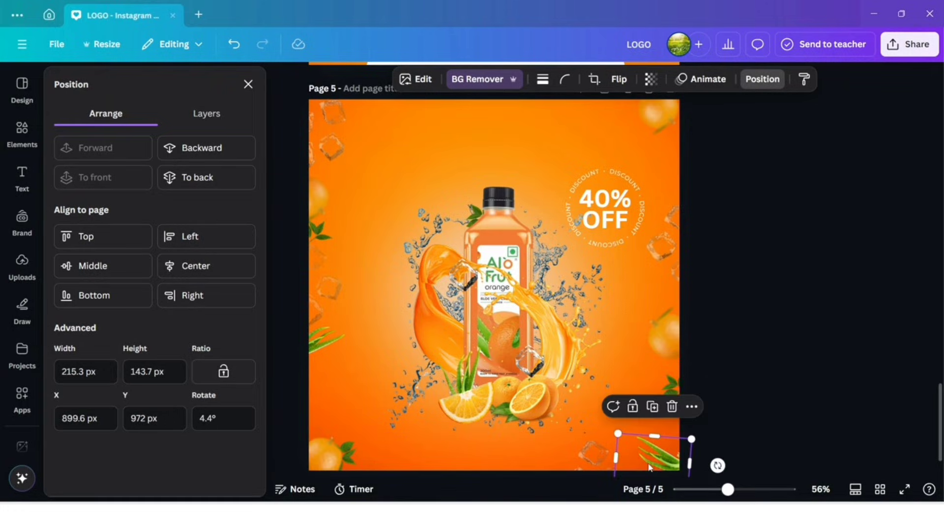
pyautogui.click(799, 361)
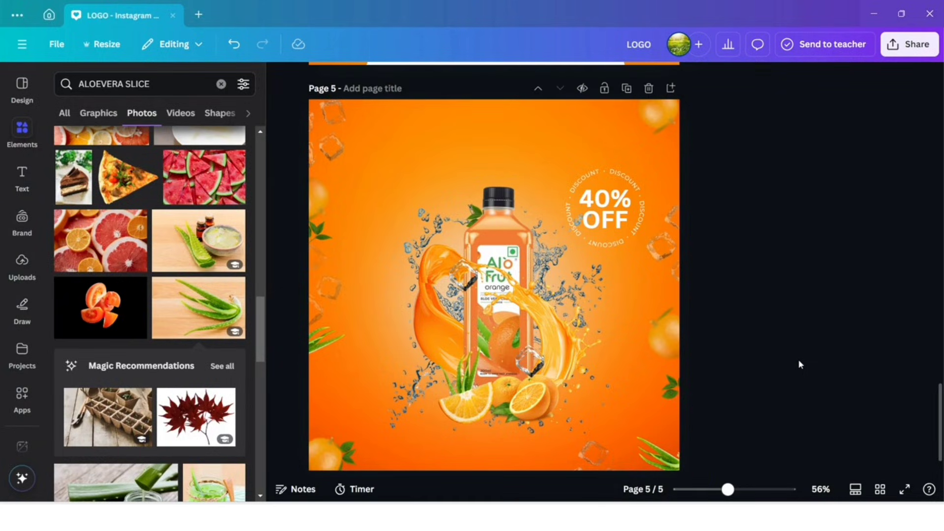
# Step: Add a heading that reads "FRESH" in the page's upper-left area and colour it white
pyautogui.click(22, 130)
pyautogui.moveTo(23, 192)
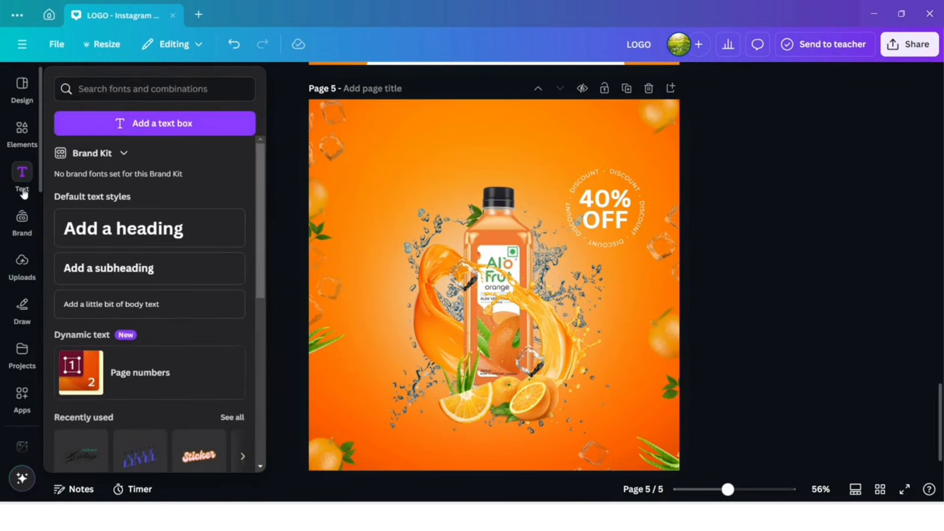
pyautogui.click(127, 229)
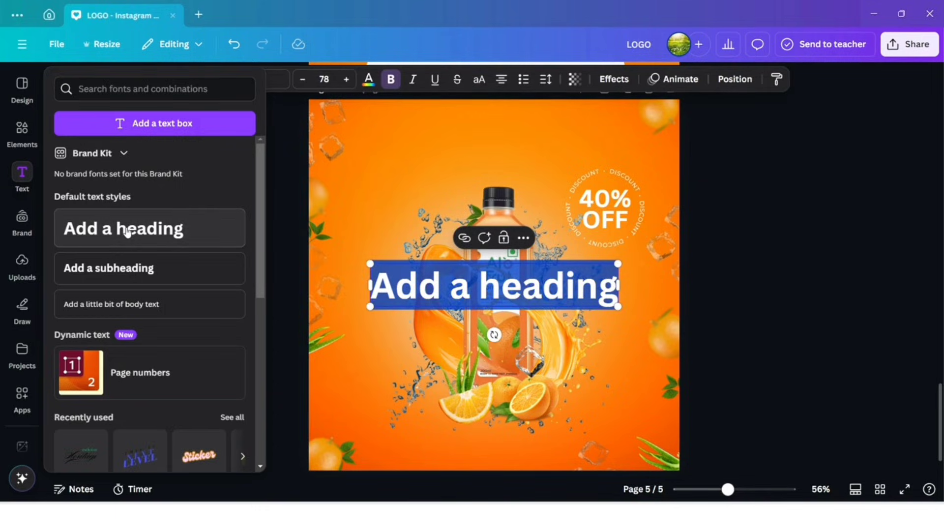
pyautogui.write('FRESH')
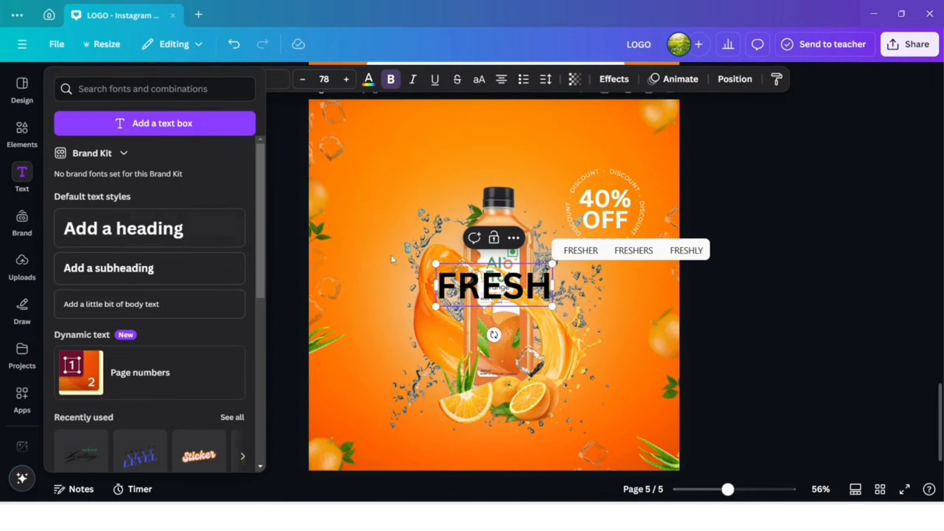
pyautogui.click(752, 347)
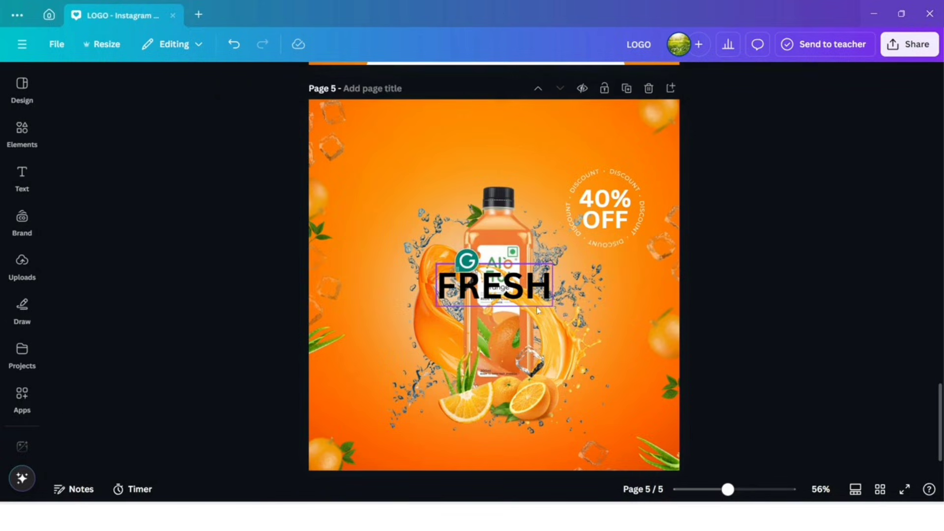
pyautogui.moveTo(522, 301); pyautogui.dragTo(412, 156)
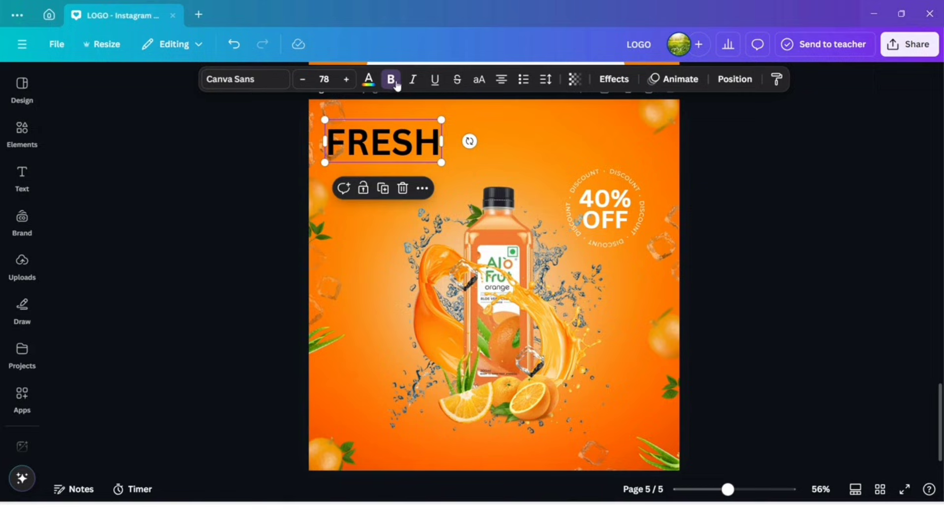
pyautogui.click(369, 80)
pyautogui.click(199, 211)
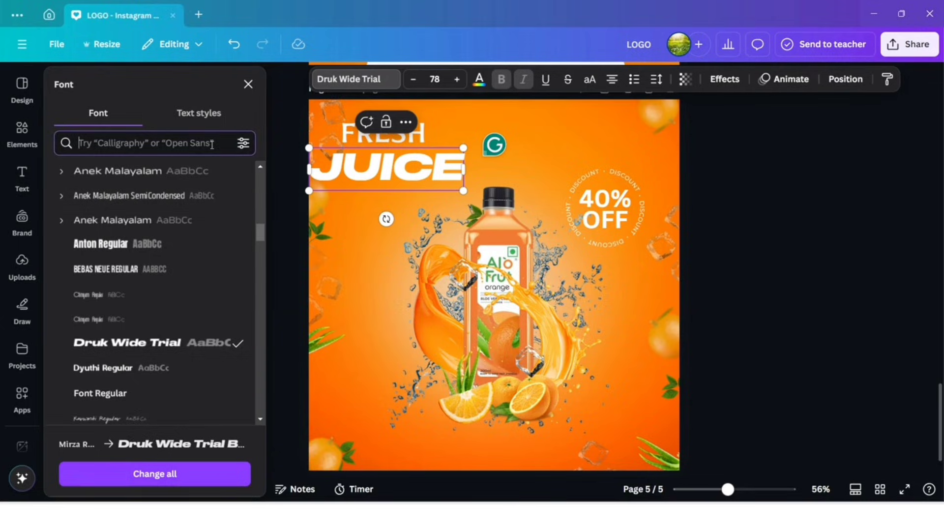
# Step: Set the JUICE text in the Borsok font, enlarge it to size 123 and position it just below FRESH
pyautogui.write('BORSOK')
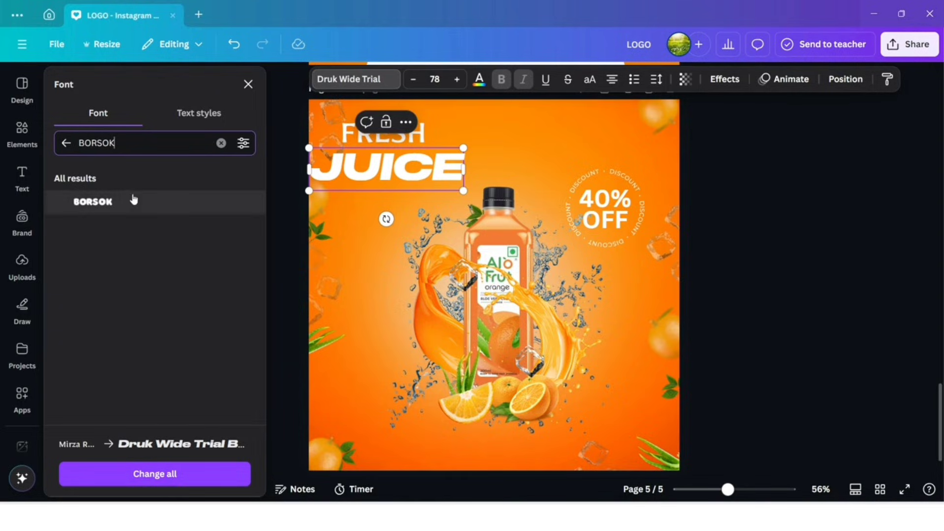
pyautogui.click(118, 201)
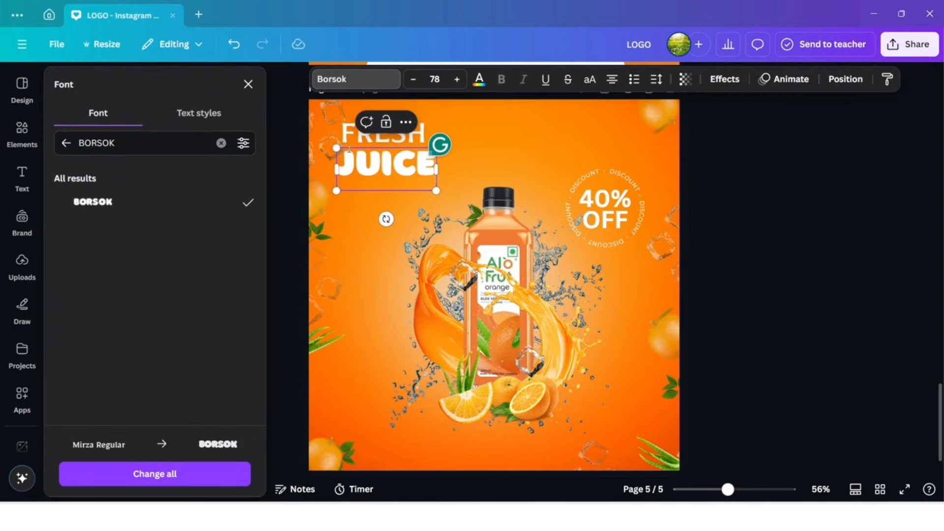
pyautogui.moveTo(331, 146); pyautogui.dragTo(309, 136)
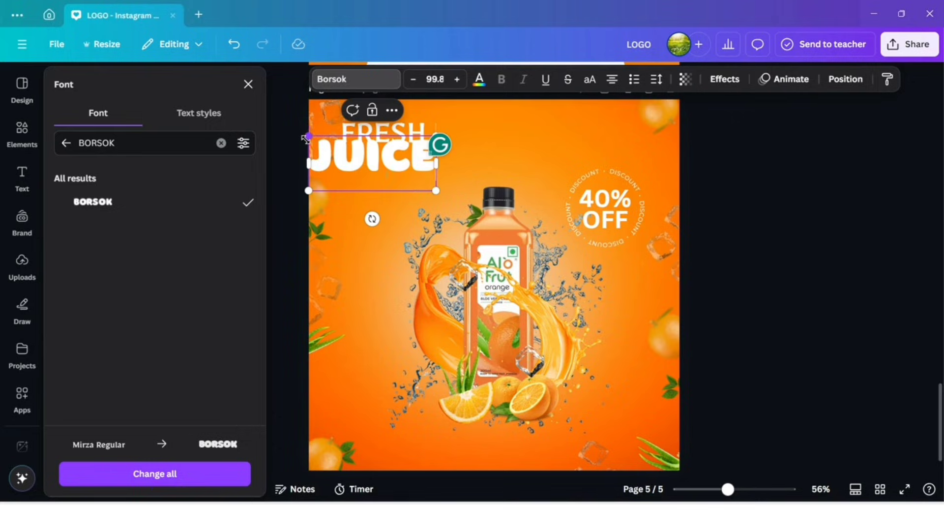
pyautogui.moveTo(435, 190); pyautogui.dragTo(465, 203)
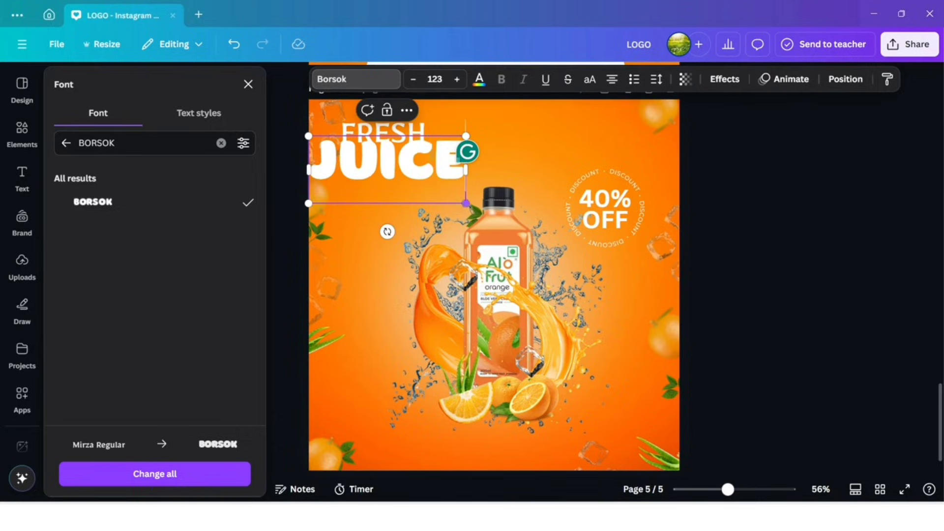
pyautogui.click(276, 160)
pyautogui.moveTo(370, 162); pyautogui.dragTo(382, 181)
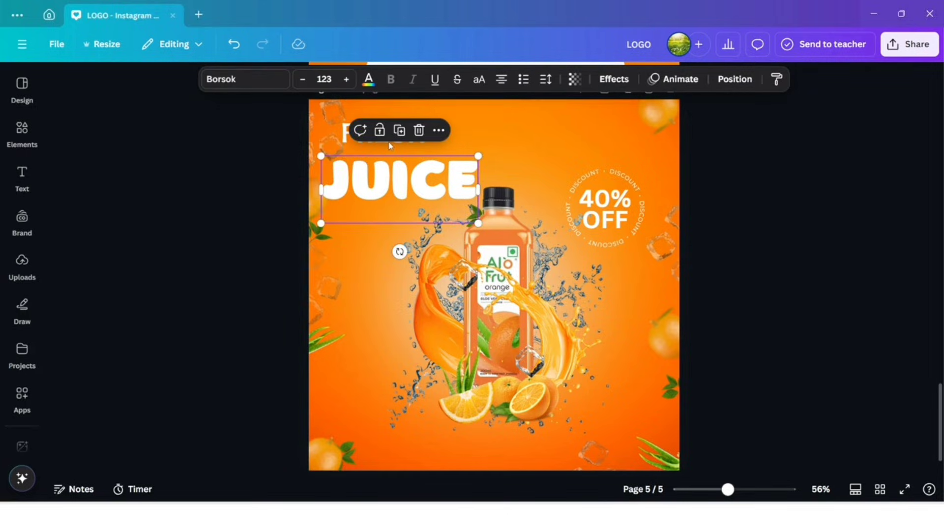
# Step: Shrink the FRESH text to size 67.5 just above JUICE and place a copy of it just below JUICE
pyautogui.click(345, 131)
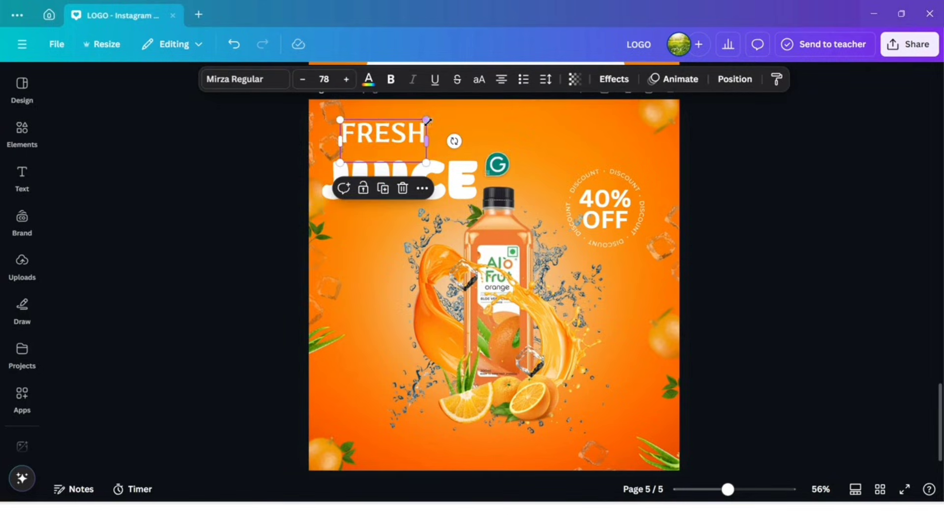
pyautogui.moveTo(427, 120); pyautogui.dragTo(414, 216)
# Step: Reword the copy below JUICE as "WITH ALOEVERA CHUNKS" and fit it on one line at size 29.5 directly beneath JUICE
pyautogui.doubleClick(380, 216)
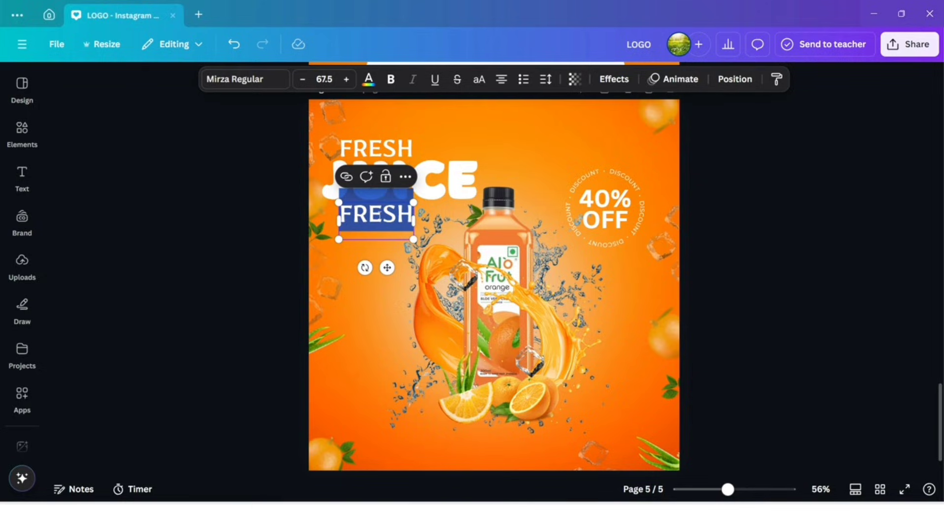
pyautogui.write('WITH A')
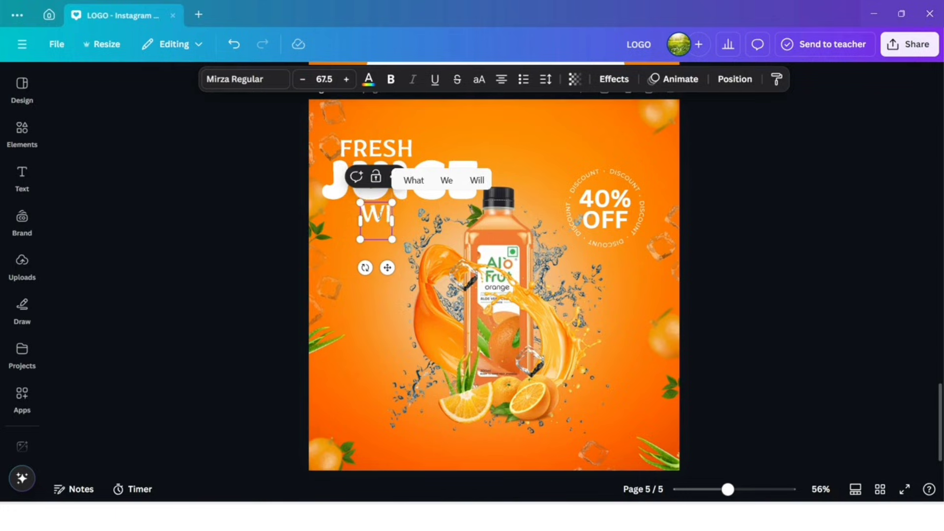
pyautogui.write('LOE')
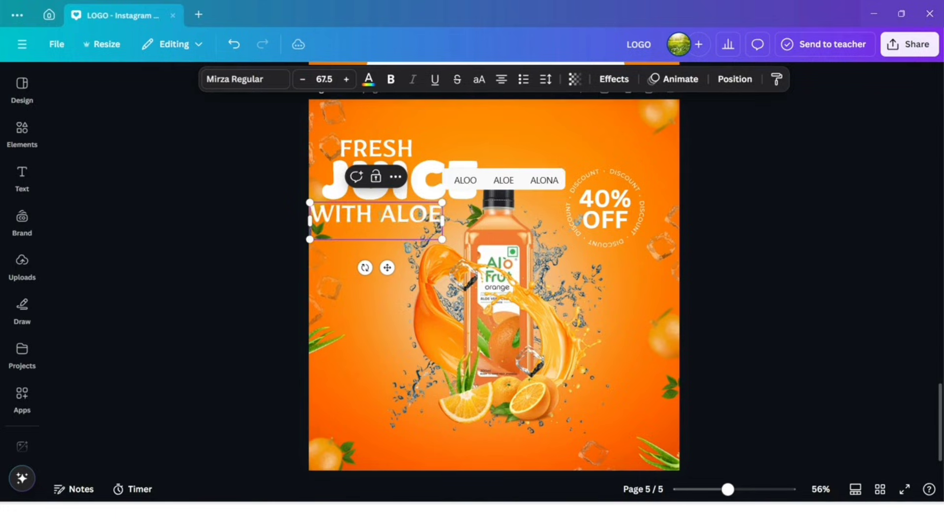
pyautogui.write('VERA CHUMK')
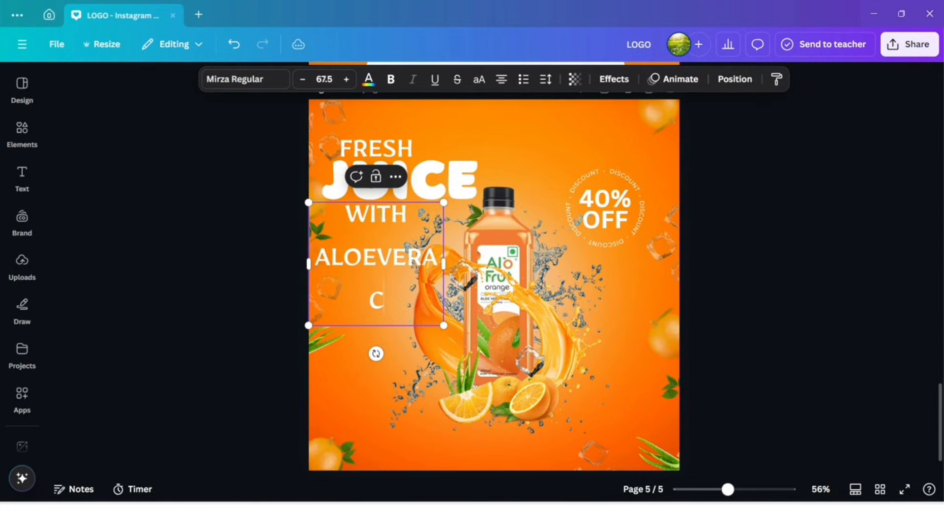
pyautogui.write('S')
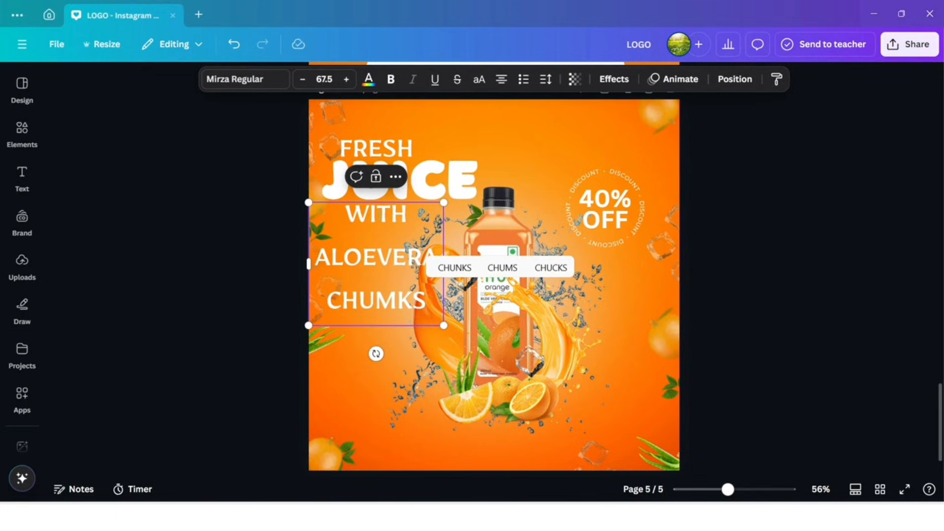
pyautogui.click(398, 306)
pyautogui.press('BackSpace')
pyautogui.write('N')
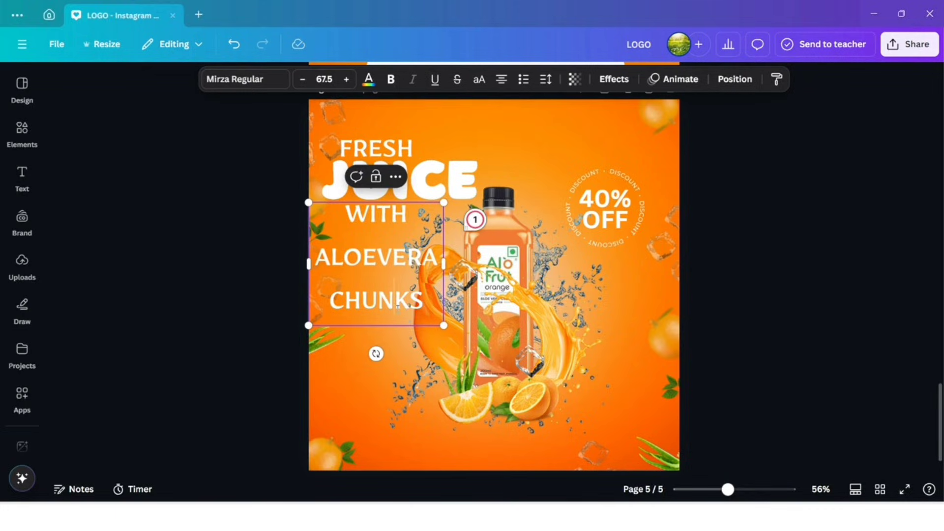
pyautogui.moveTo(445, 271); pyautogui.dragTo(448, 222)
pyautogui.moveTo(397, 262)
pyautogui.mouseDown()
pyautogui.moveTo(423, 242)
pyautogui.moveTo(410, 249)
pyautogui.mouseUp()
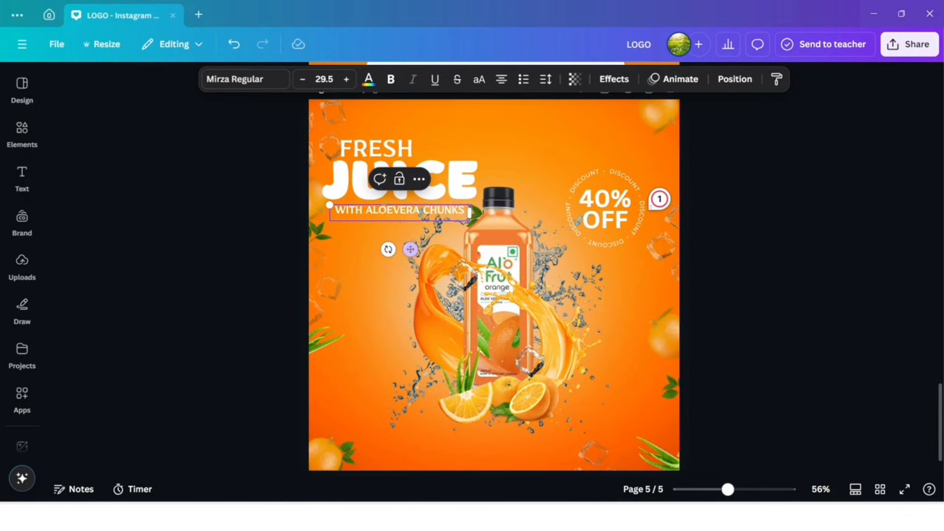
# Step: Extend the FRESH text to "FRESH ORANGE", shrink it to size 58 and position it directly above JUICE
pyautogui.click(390, 156)
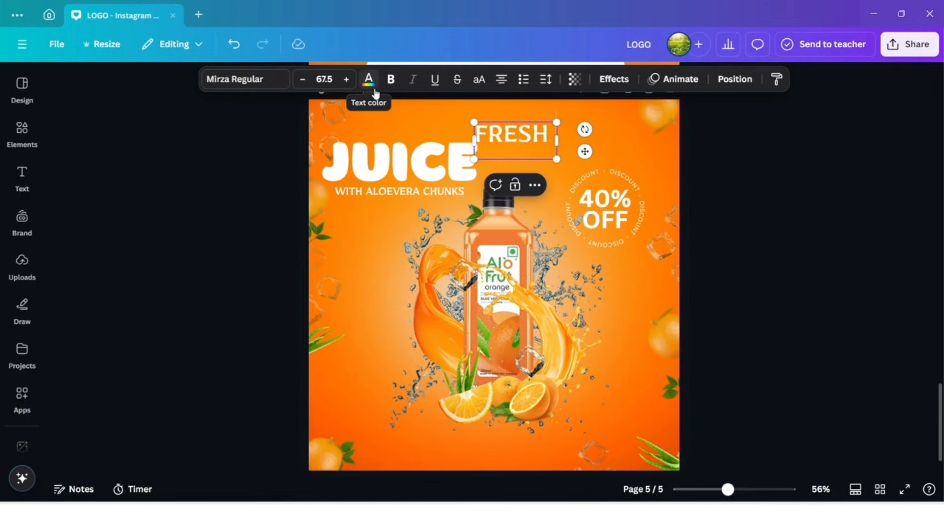
pyautogui.write('ORANGE')
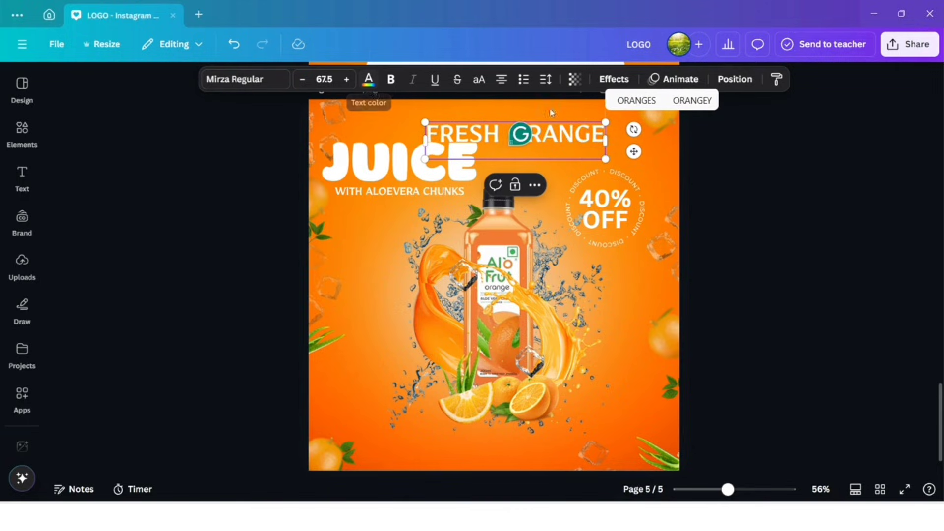
pyautogui.moveTo(633, 150); pyautogui.dragTo(532, 151)
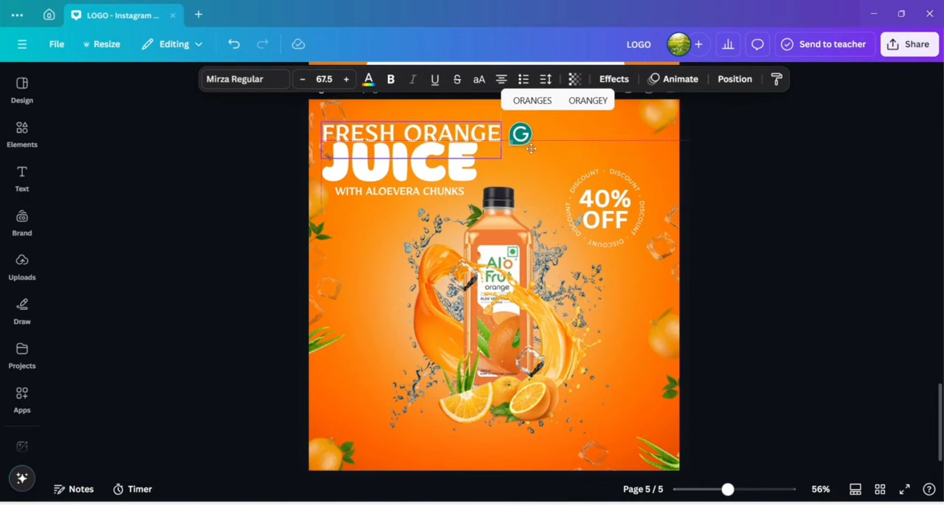
pyautogui.moveTo(505, 122); pyautogui.dragTo(511, 143)
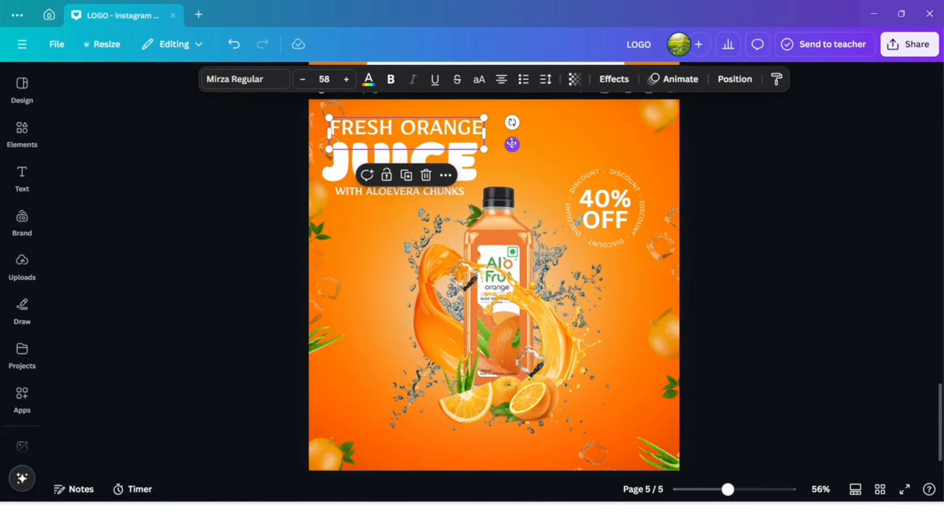
pyautogui.click(262, 173)
# Step: Search the elements for "ARROW" and add the thick curved arrow graphic that hooks down towards the left
pyautogui.click(22, 91)
pyautogui.click(22, 130)
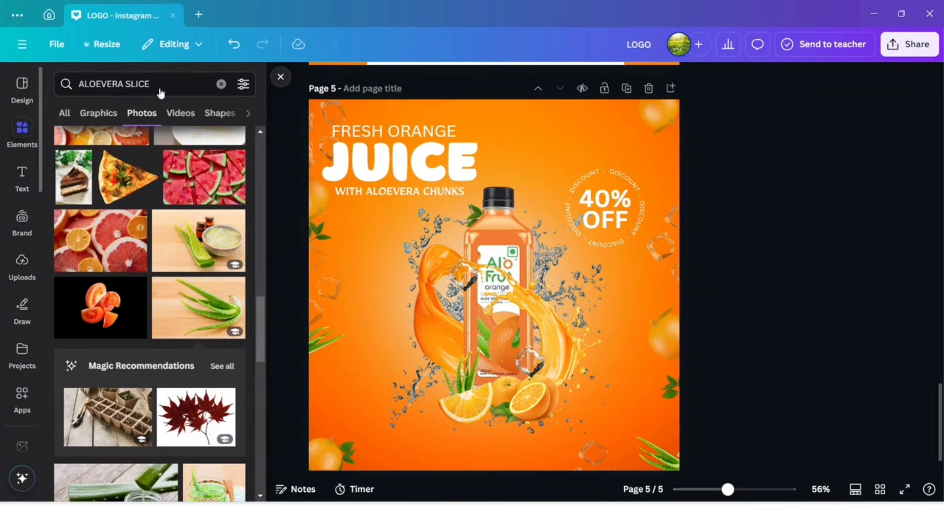
pyautogui.click(221, 85)
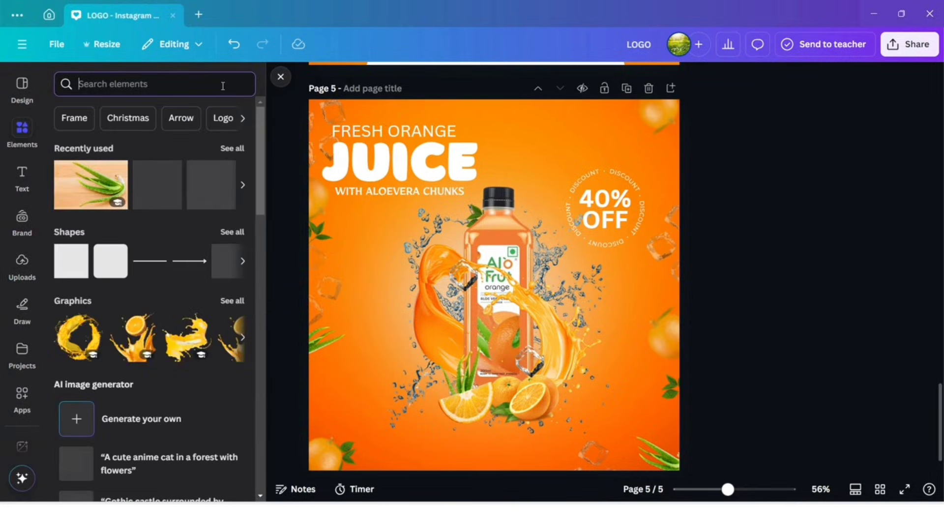
pyautogui.write('ARROW')
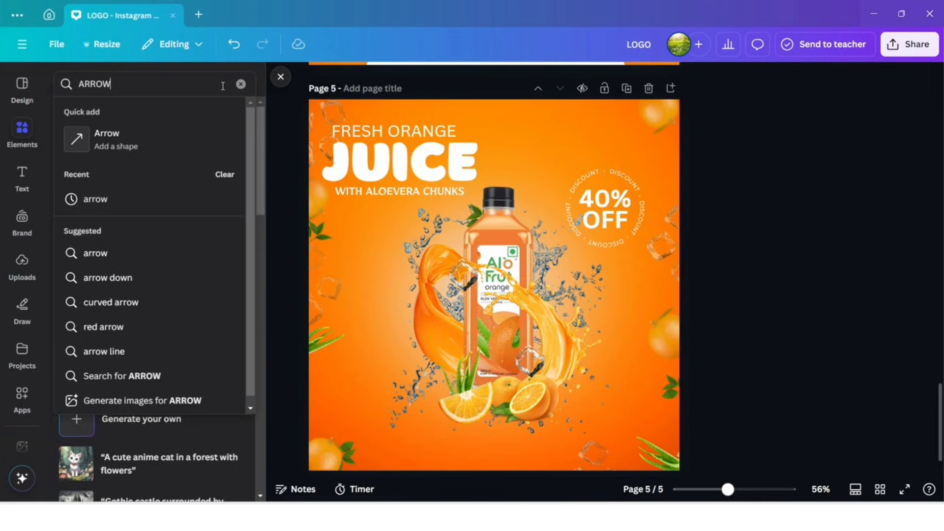
pyautogui.press('Return')
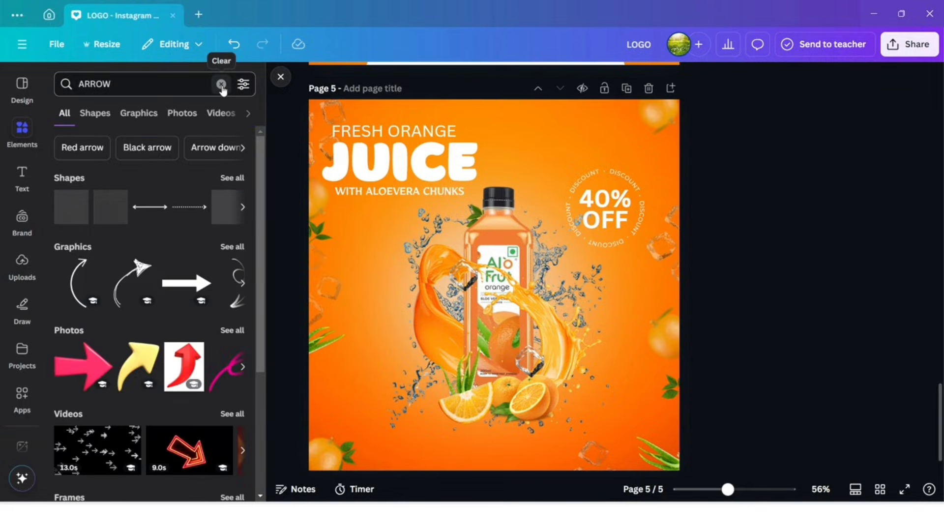
pyautogui.click(241, 246)
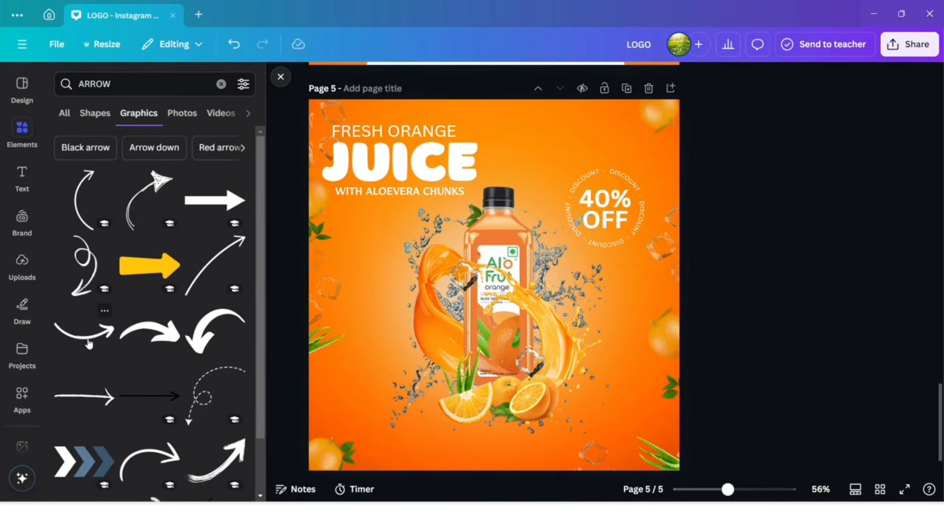
pyautogui.scroll(-3, 89, 342)
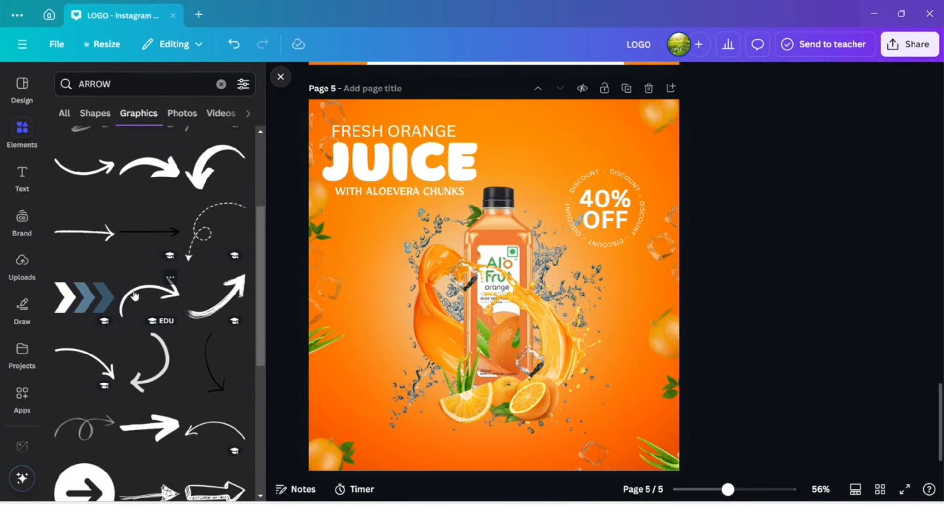
pyautogui.click(155, 370)
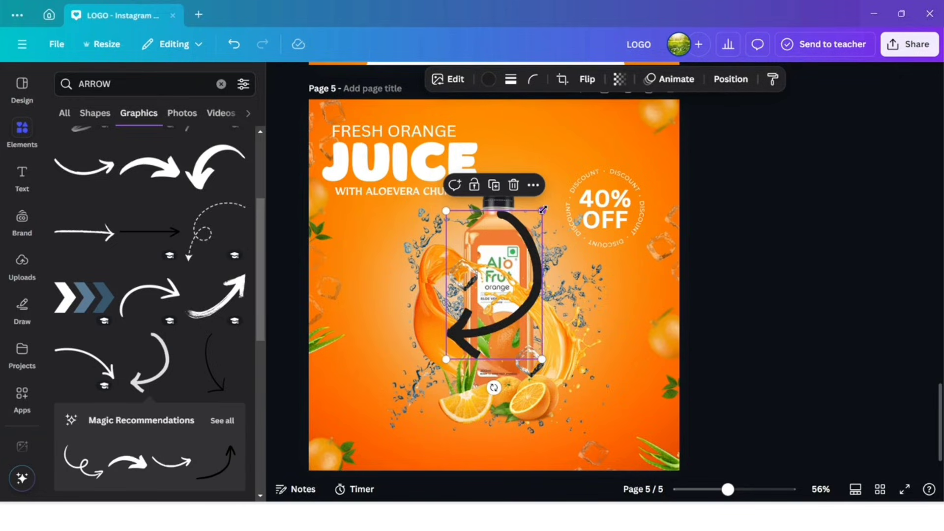
# Step: Shrink the arrow, rotate it to arch towards the bottle and place it below the WITH ALOEVERA CHUNKS line
pyautogui.moveTo(542, 210); pyautogui.dragTo(484, 301)
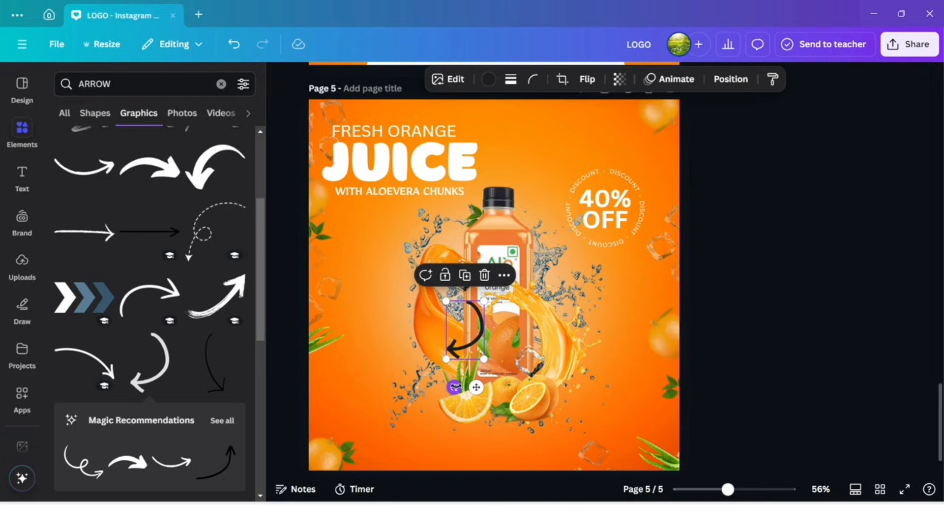
pyautogui.moveTo(453, 387); pyautogui.dragTo(461, 192)
pyautogui.moveTo(403, 238); pyautogui.dragTo(377, 239)
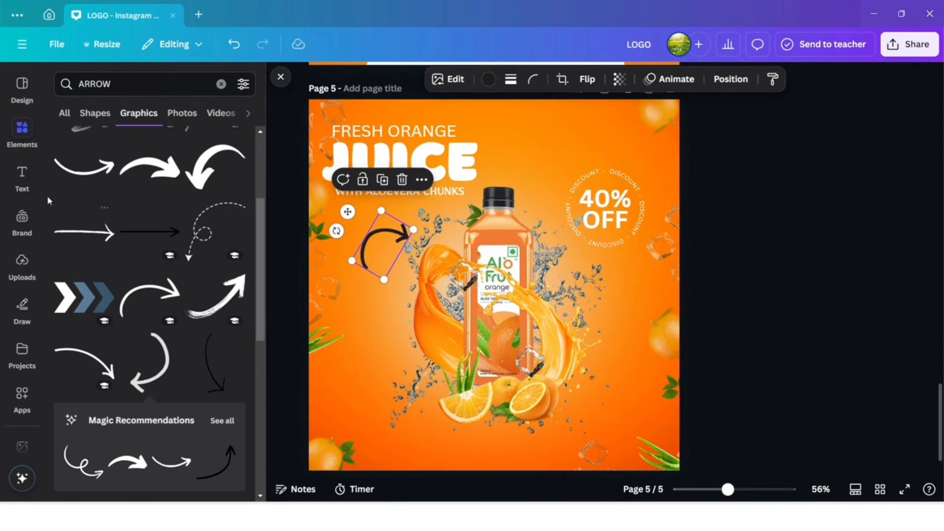
# Step: Add a subheading that reads "FRESH ORANGE"
pyautogui.click(22, 179)
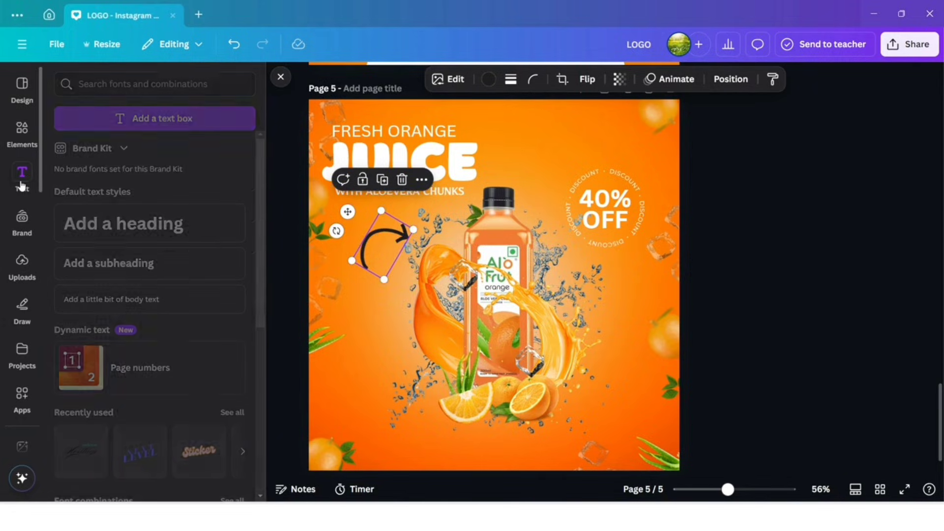
pyautogui.click(121, 266)
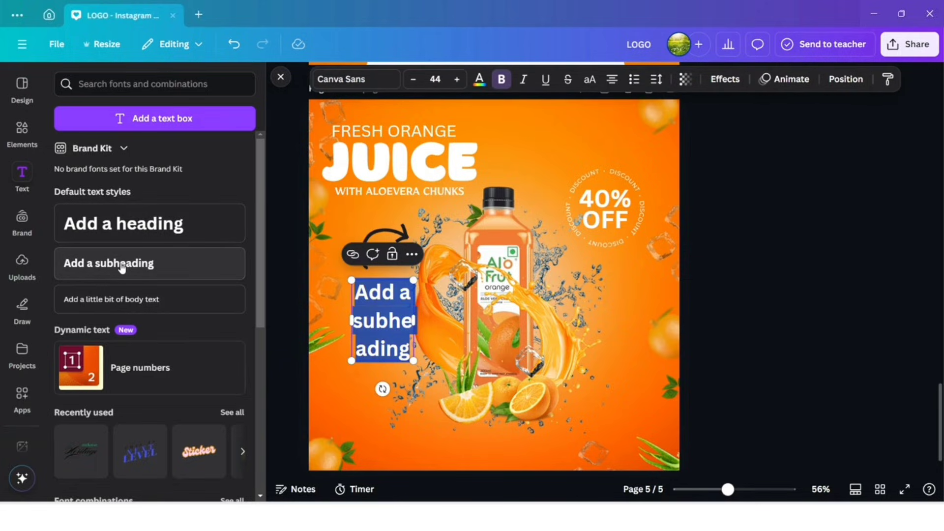
pyautogui.write('FRESH')
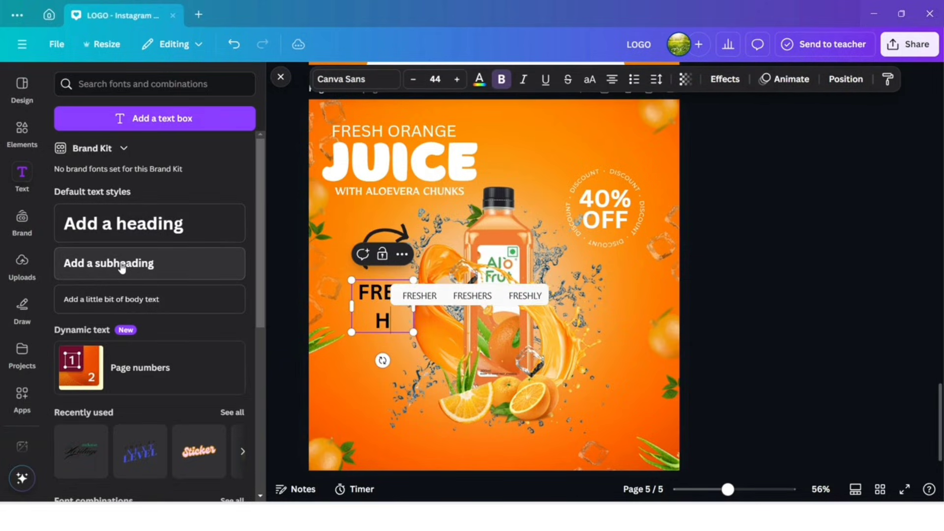
pyautogui.write(' ORA')
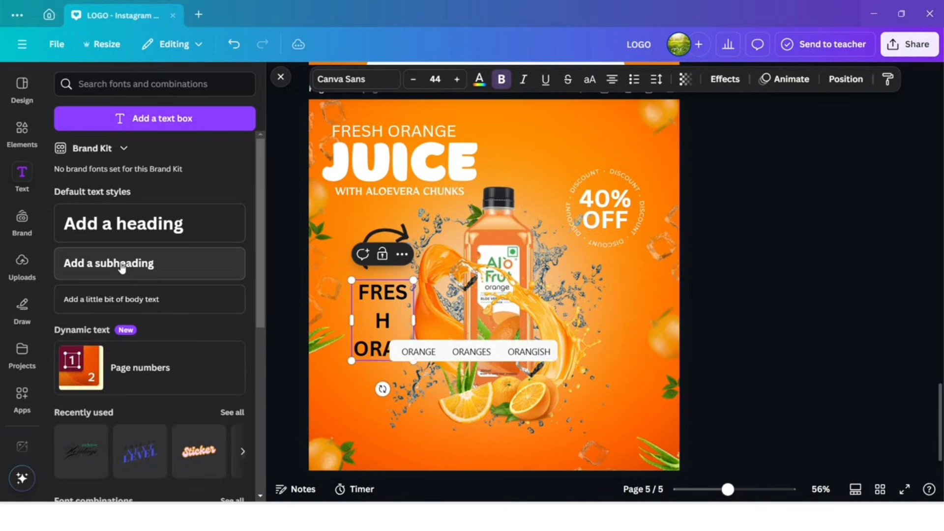
pyautogui.write('NGE')
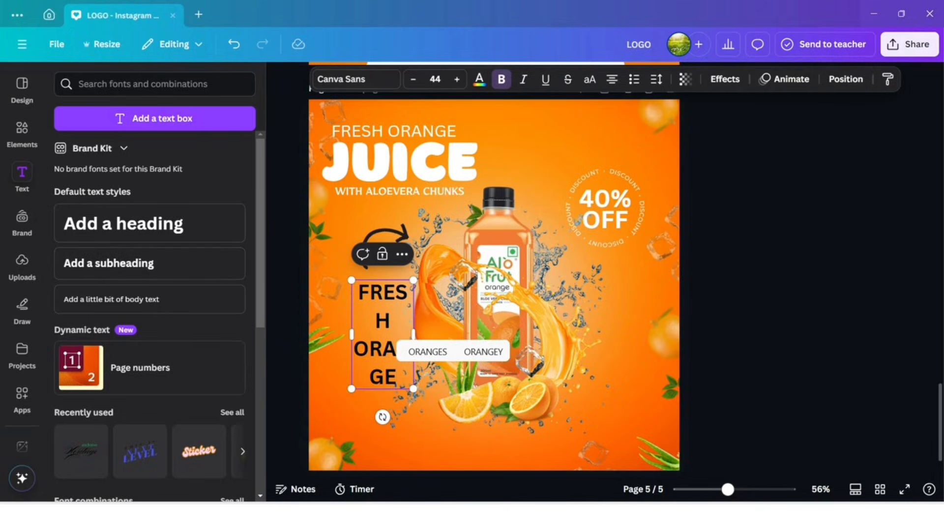
pyautogui.click(295, 330)
# Step: Widen the FRESH ORANGE subheading to a single line, shrink it to size 25.1 and place it beneath the arrow's tail
pyautogui.click(401, 333)
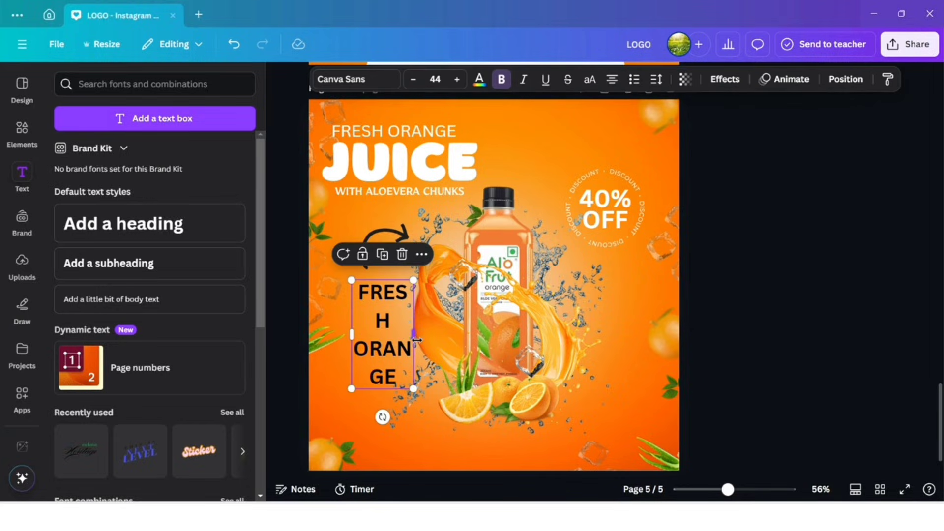
pyautogui.moveTo(416, 339); pyautogui.dragTo(529, 339)
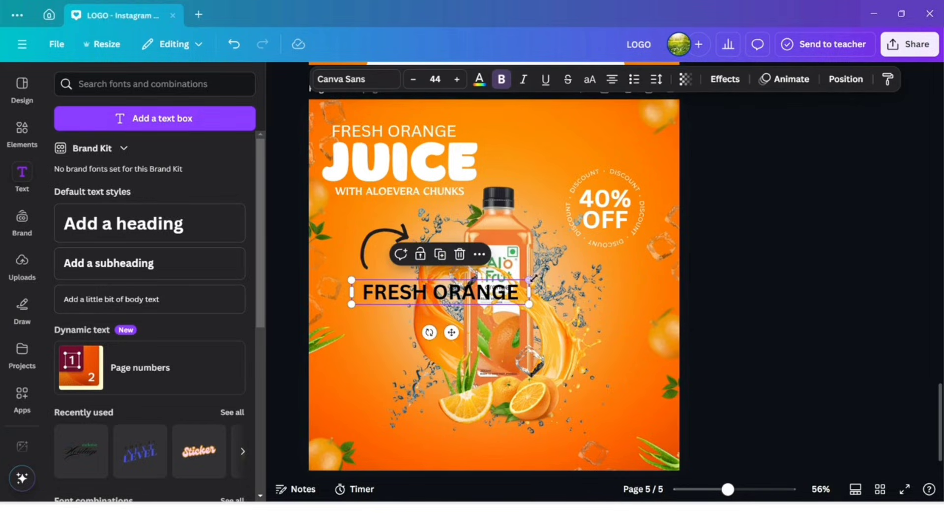
pyautogui.moveTo(528, 279); pyautogui.dragTo(453, 290)
pyautogui.moveTo(413, 331); pyautogui.dragTo(382, 314)
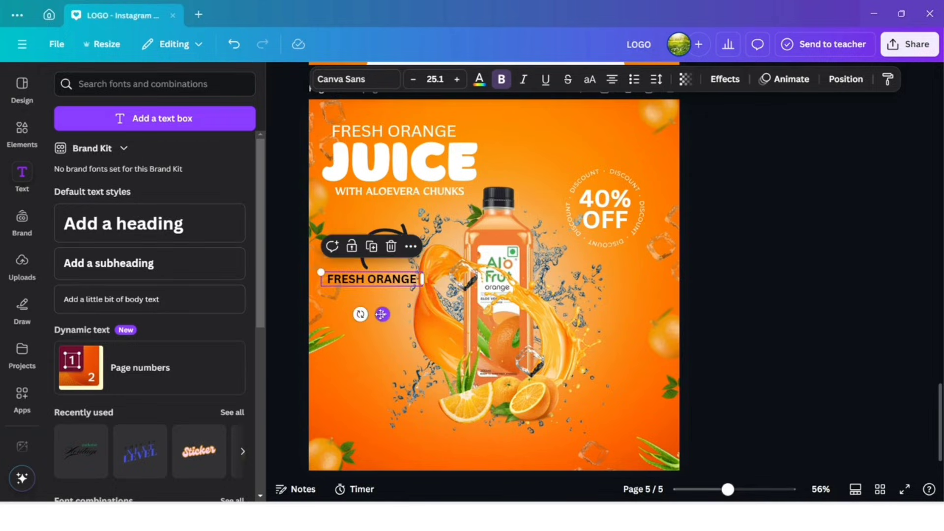
# Step: Place a horizontally flipped copy of the arrow below the 40% OFF badge, rotated so that it points towards the bottle
pyautogui.click(402, 230)
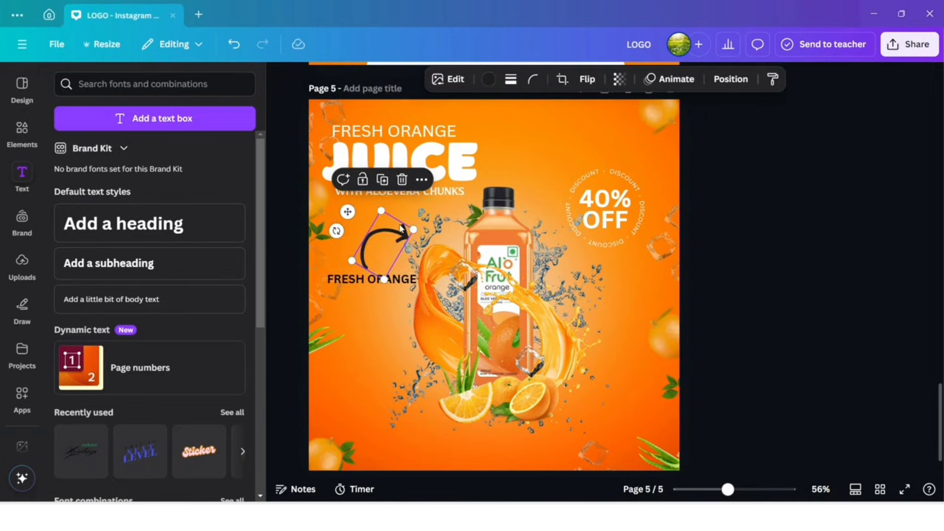
pyautogui.click(383, 181)
pyautogui.moveTo(399, 251); pyautogui.dragTo(612, 310)
pyautogui.click(587, 79)
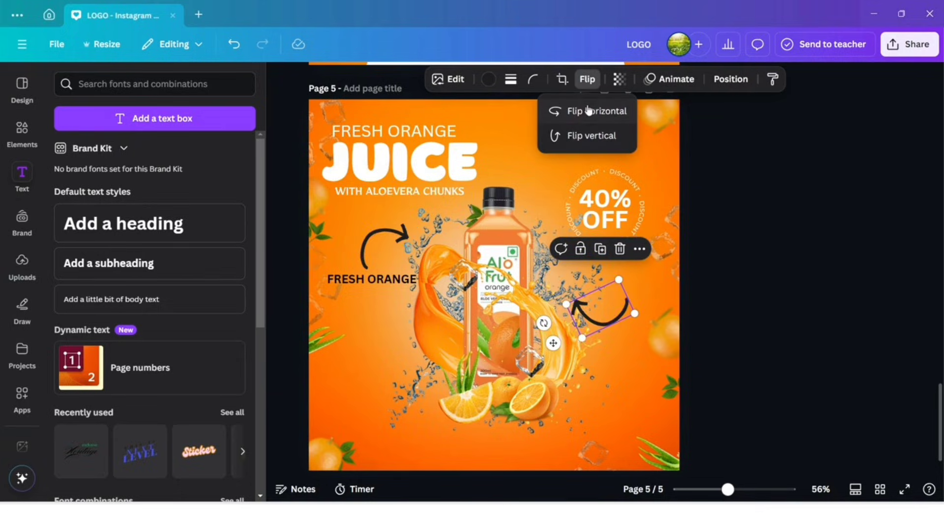
pyautogui.click(589, 110)
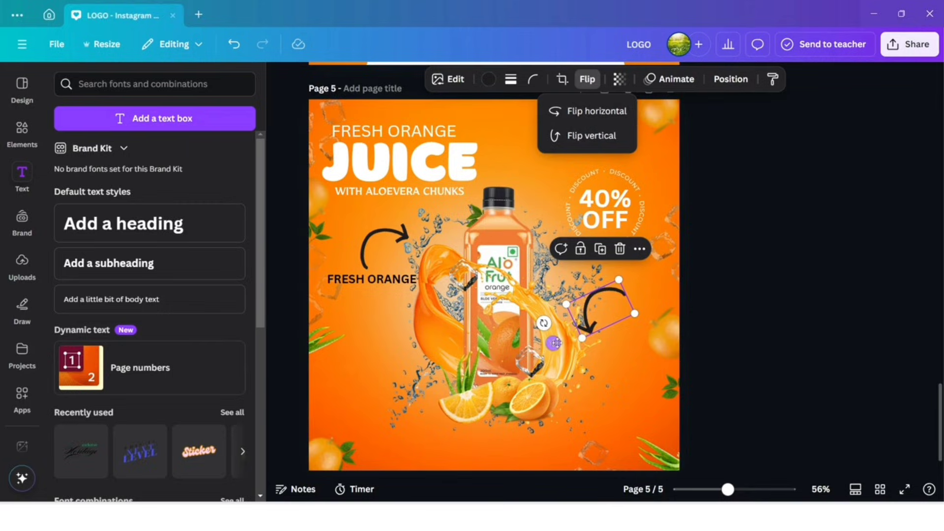
pyautogui.click(553, 343)
pyautogui.moveTo(543, 322); pyautogui.dragTo(560, 228)
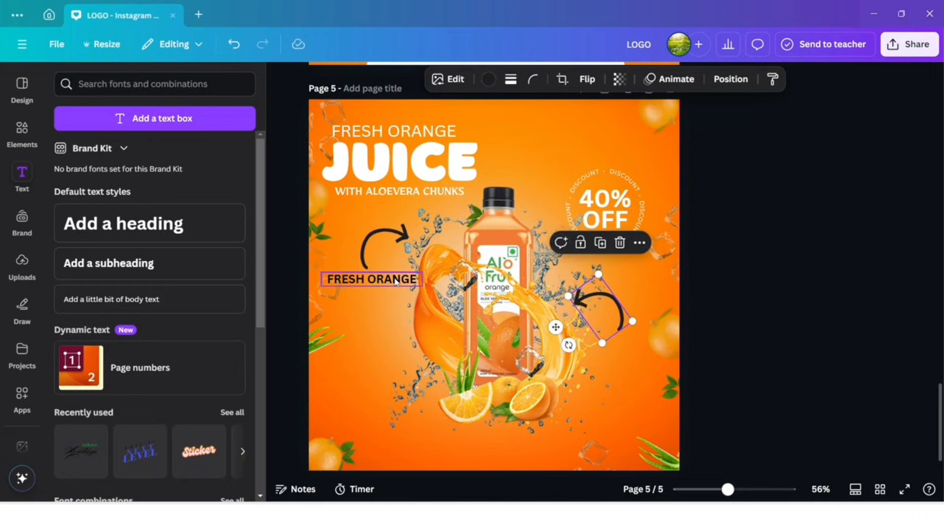
# Step: Duplicate the small FRESH ORANGE label and place the copy beneath the tail of the second arrow
pyautogui.click(371, 279)
pyautogui.click(376, 252)
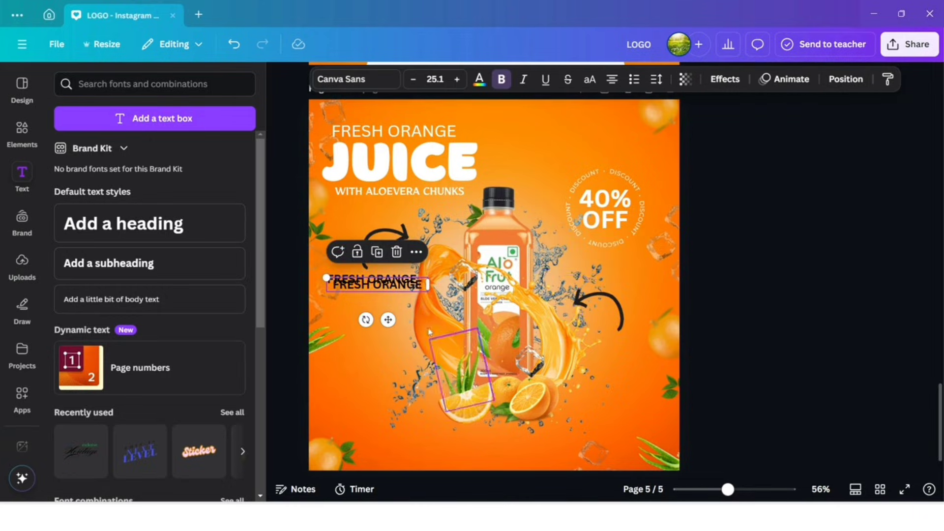
pyautogui.moveTo(388, 319); pyautogui.dragTo(629, 375)
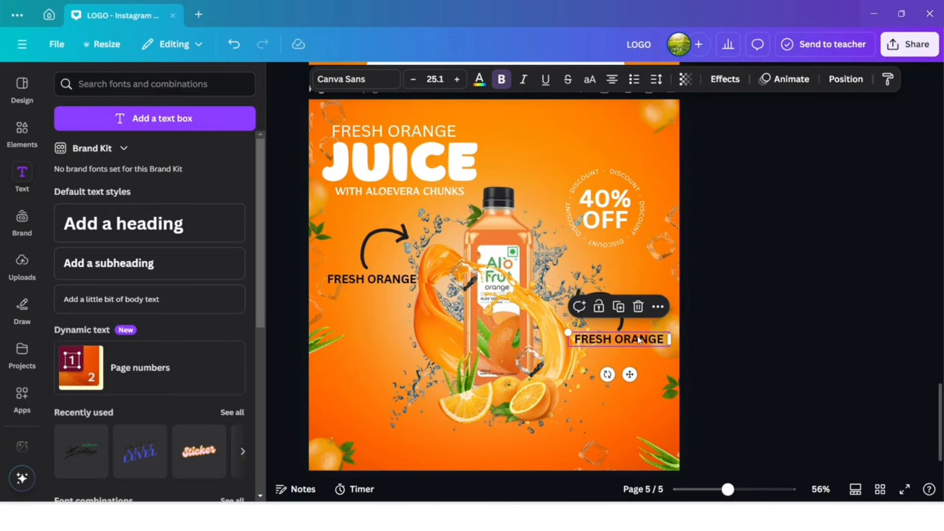
# Step: Replace the text of the copied FRESH ORANGE label beneath the second arrow with LOW SUGAR
pyautogui.doubleClick(638, 339)
pyautogui.hotkey('shift', 'Right')
pyautogui.hotkey('shift', 'Right')
pyautogui.hotkey('shift', 'Right')
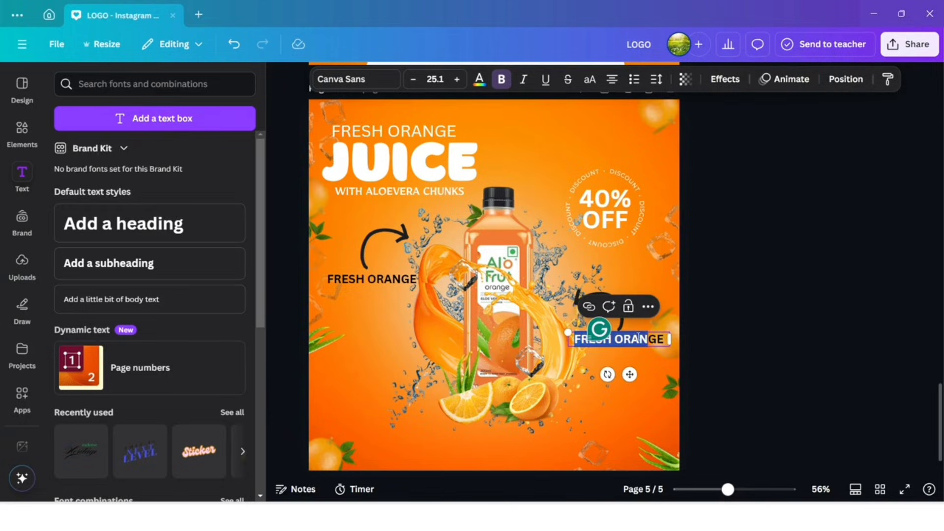
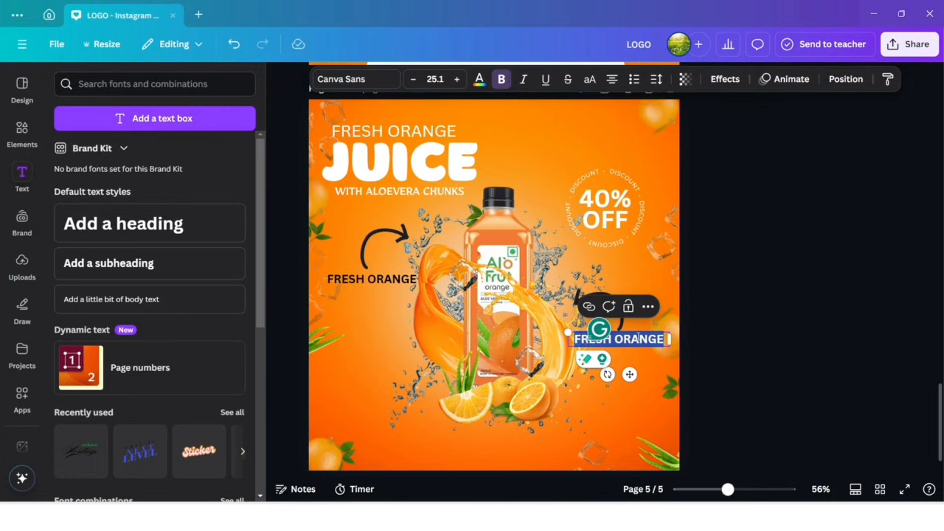
pyautogui.write('LOW')
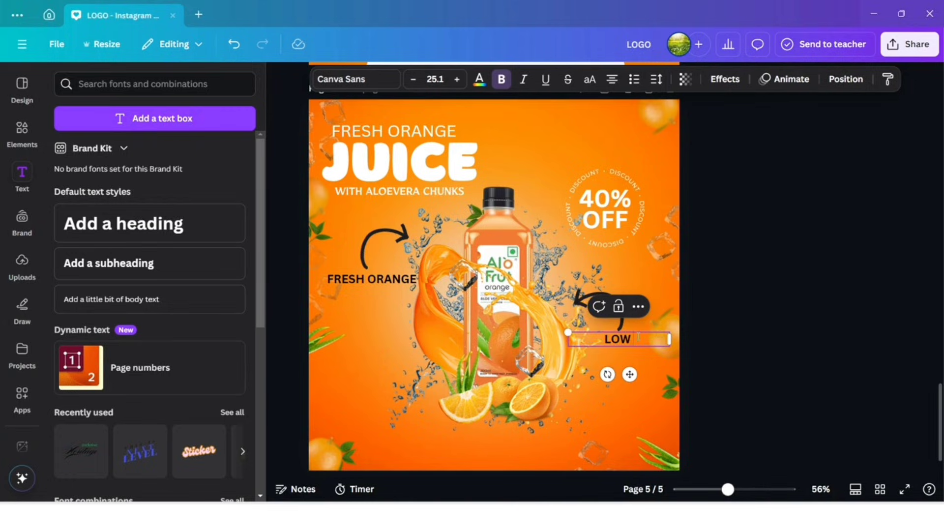
pyautogui.write(' SUGAR')
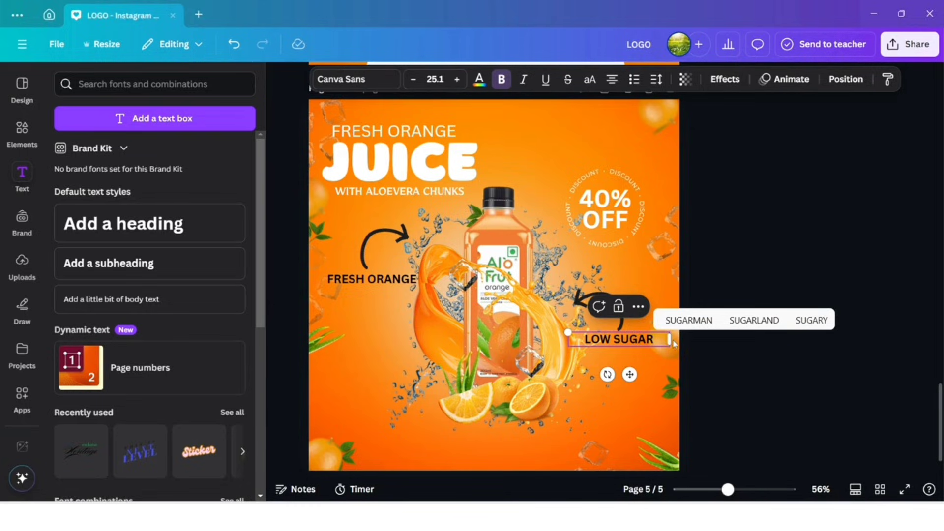
pyautogui.click(709, 357)
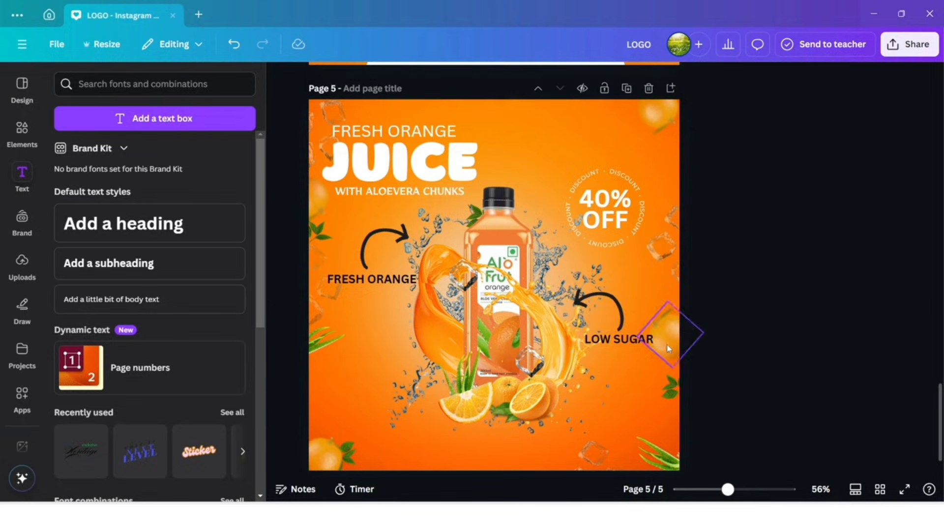
# Step: Narrow the LOW SUGAR text box and shift it slightly right so it sits beneath the second arrow's tail
pyautogui.click(661, 344)
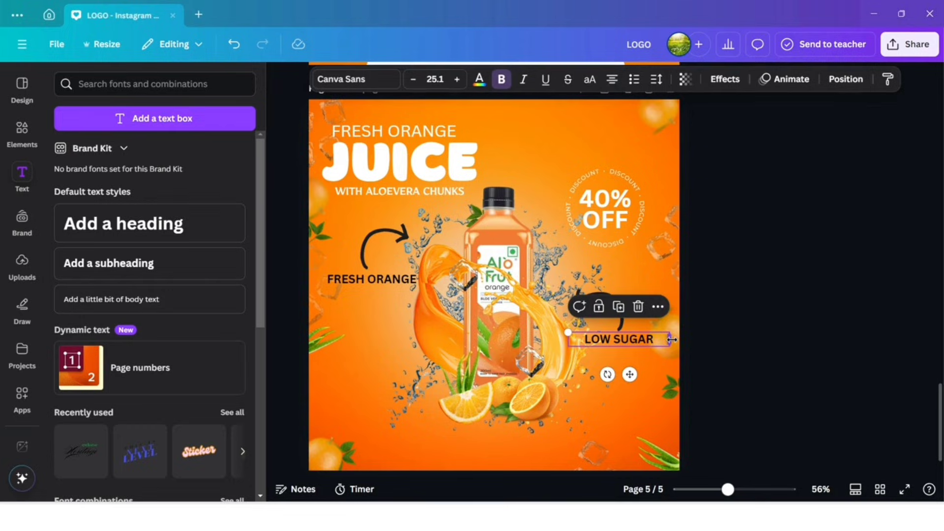
pyautogui.moveTo(671, 339)
pyautogui.mouseDown()
pyautogui.moveTo(639, 336)
pyautogui.moveTo(653, 341)
pyautogui.mouseUp()
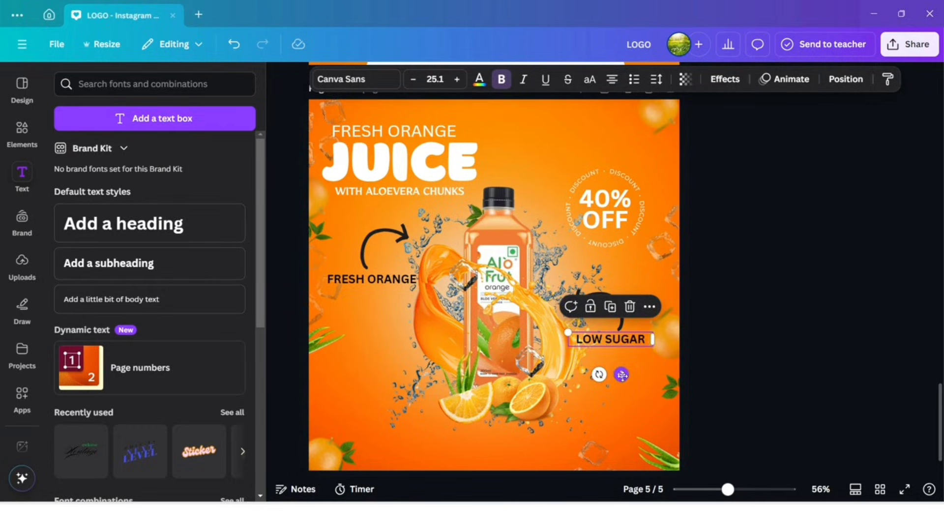
pyautogui.moveTo(621, 374); pyautogui.dragTo(631, 375)
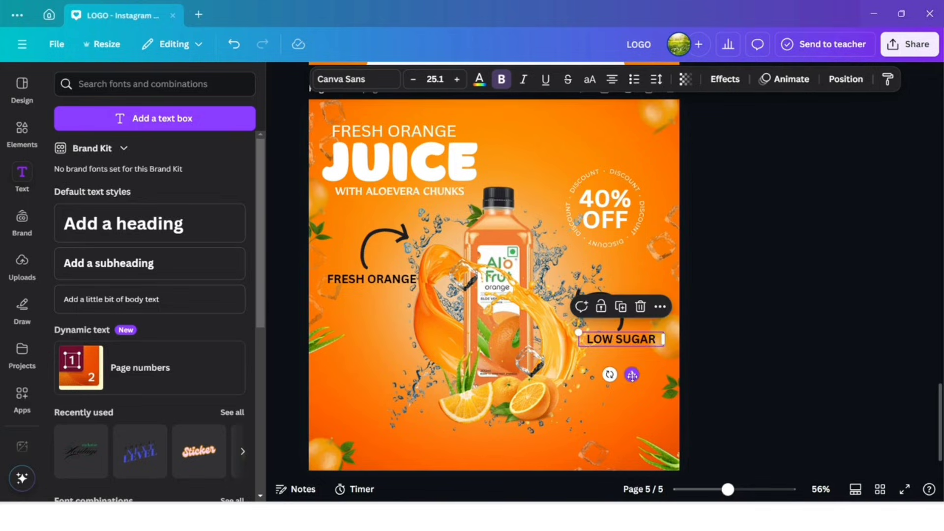
# Step: Colour the arrow above the small FRESH ORANGE label white (#ffffff) and make it smaller
pyautogui.click(396, 250)
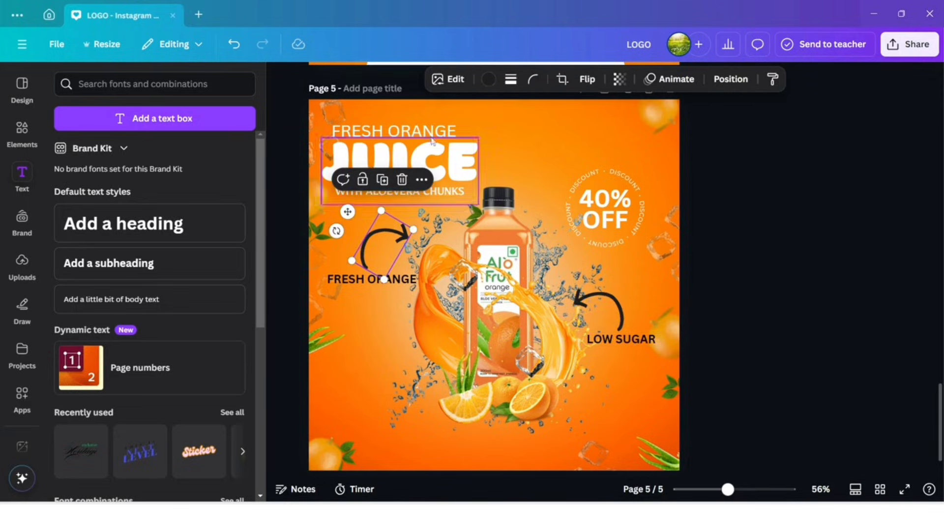
pyautogui.click(489, 80)
pyautogui.click(231, 209)
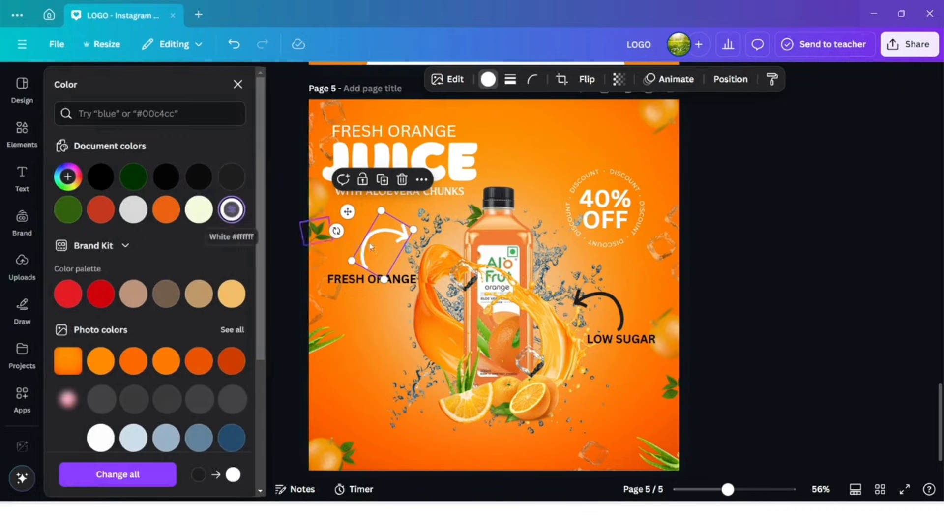
pyautogui.moveTo(415, 229); pyautogui.dragTo(380, 260)
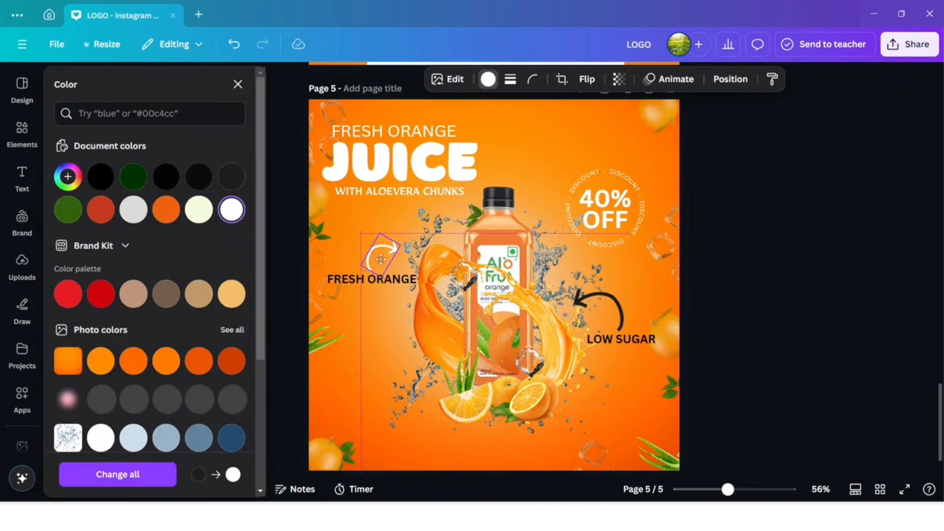
# Step: Change the text colour of the small FRESH ORANGE label beneath the first arrow to white
pyautogui.click(372, 284)
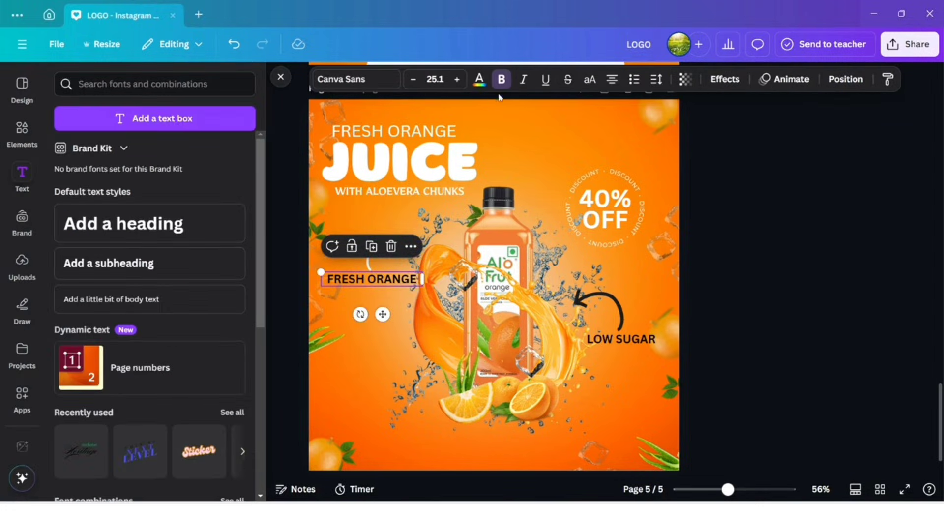
pyautogui.click(479, 78)
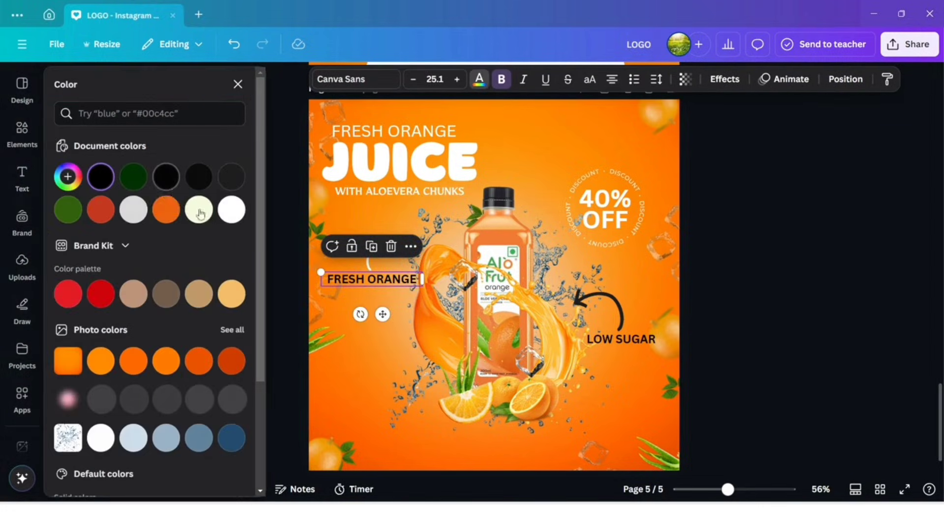
pyautogui.click(231, 208)
# Step: Colour both the second arrow and the LOW SUGAR label beneath it white
pyautogui.click(618, 317)
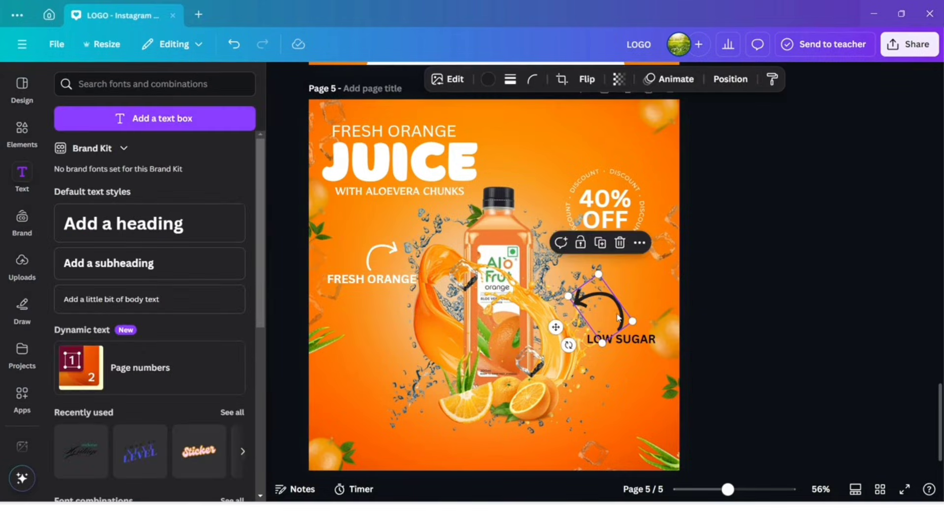
pyautogui.click(485, 80)
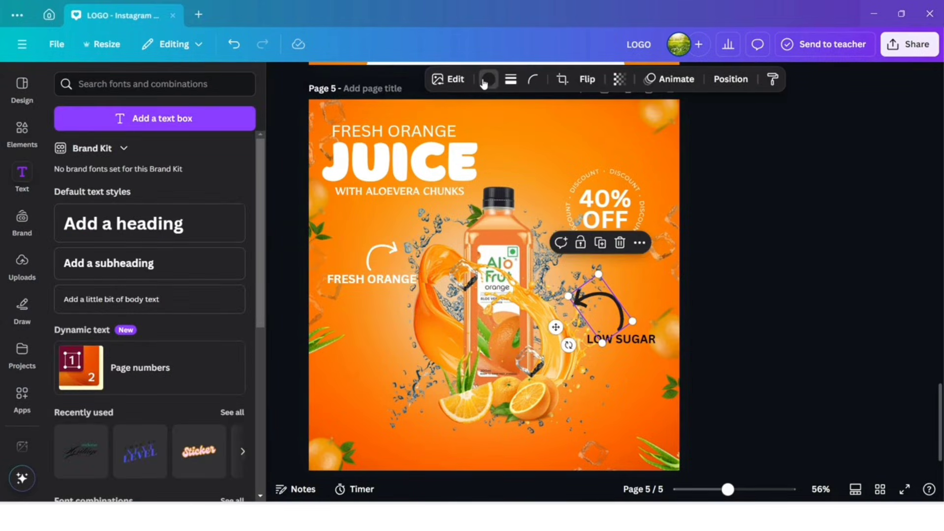
pyautogui.click(228, 212)
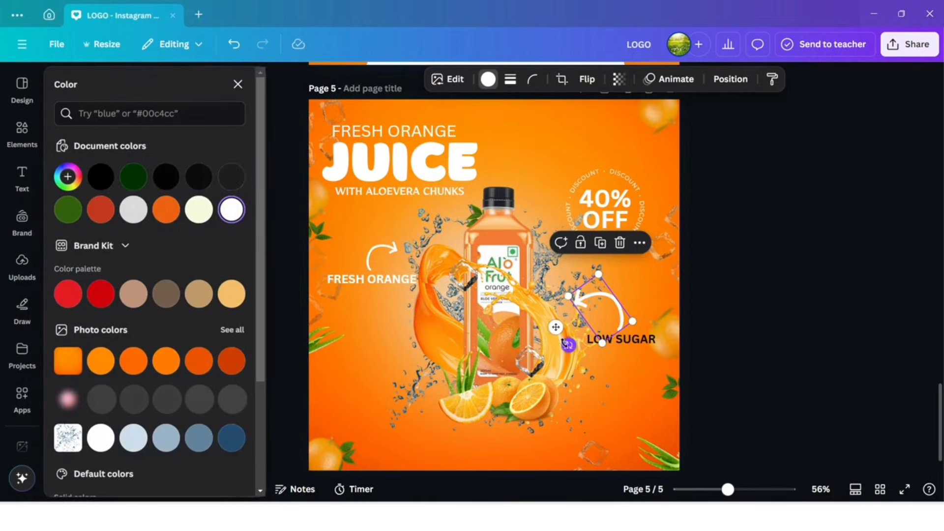
pyautogui.click(617, 339)
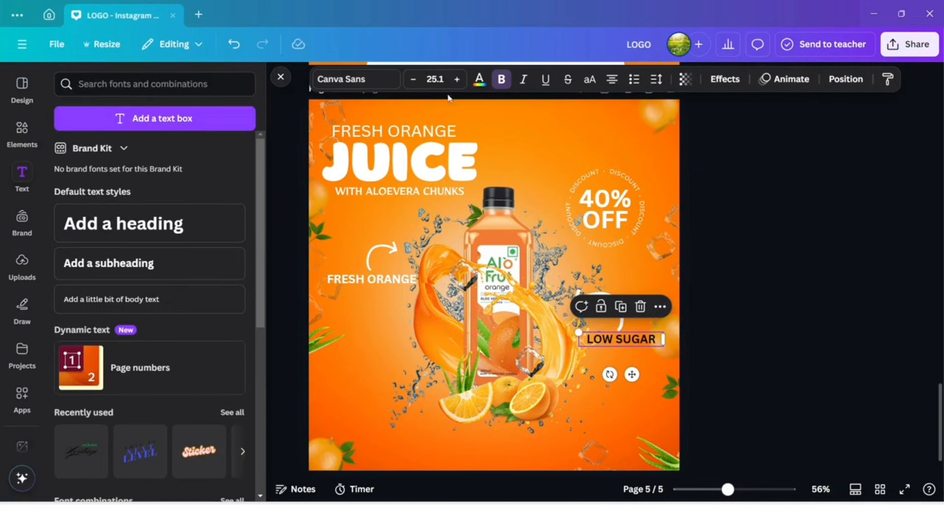
pyautogui.click(479, 79)
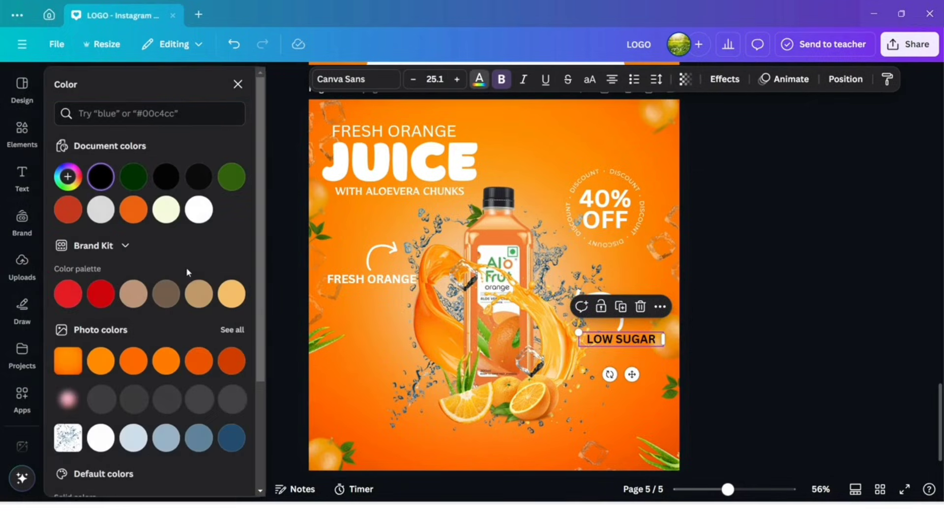
pyautogui.click(199, 210)
pyautogui.click(782, 335)
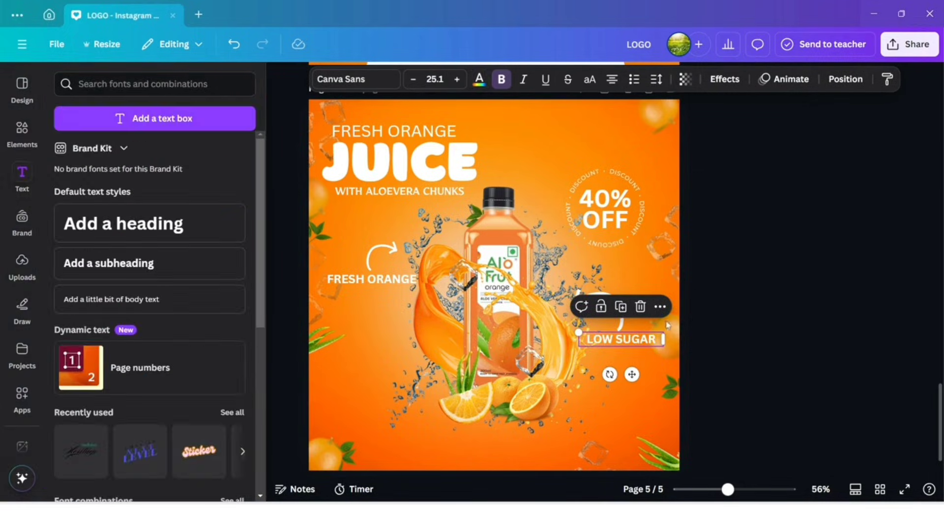
# Step: Shrink the arrow above the LOW SUGAR label slightly
pyautogui.click(597, 290)
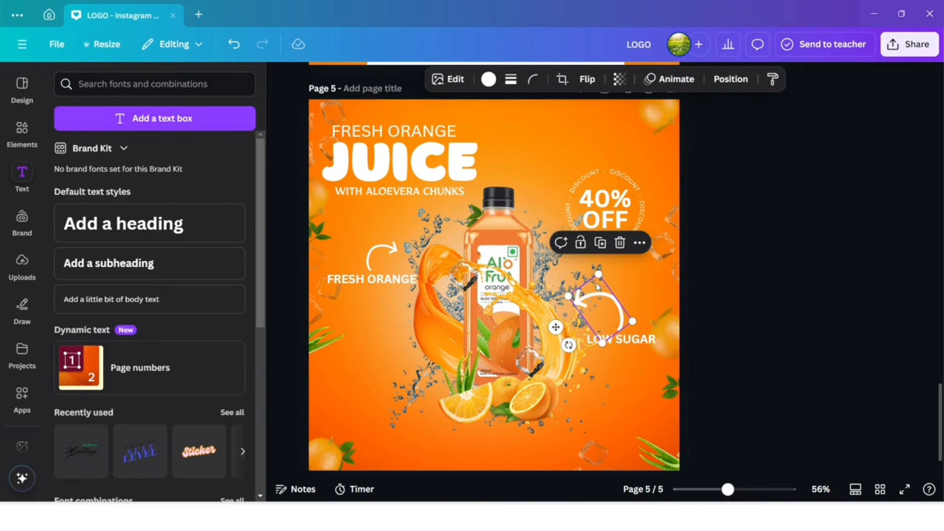
pyautogui.moveTo(596, 275); pyautogui.dragTo(598, 286)
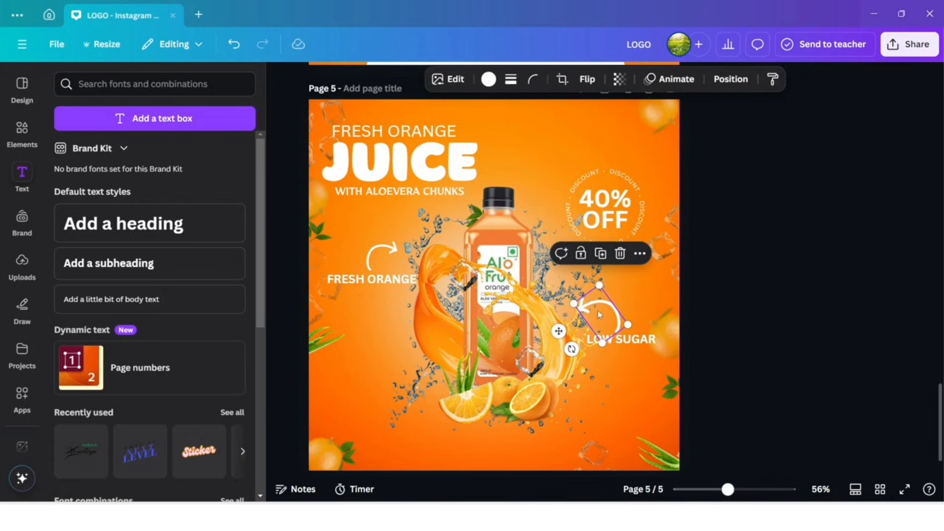
pyautogui.click(783, 351)
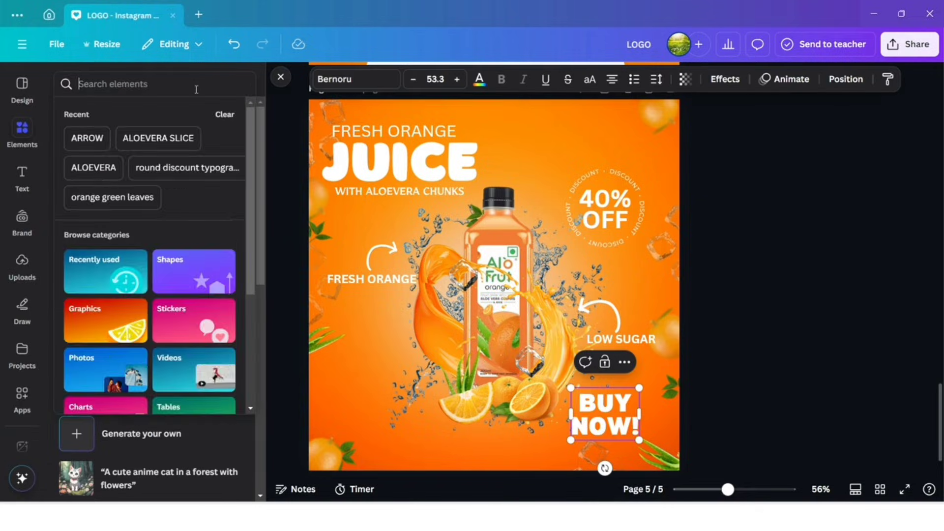
# Step: Search the graphics elements for BUY NOW and delete the existing BUY NOW! text from the page
pyautogui.click(196, 89)
pyautogui.write('BUY NOW')
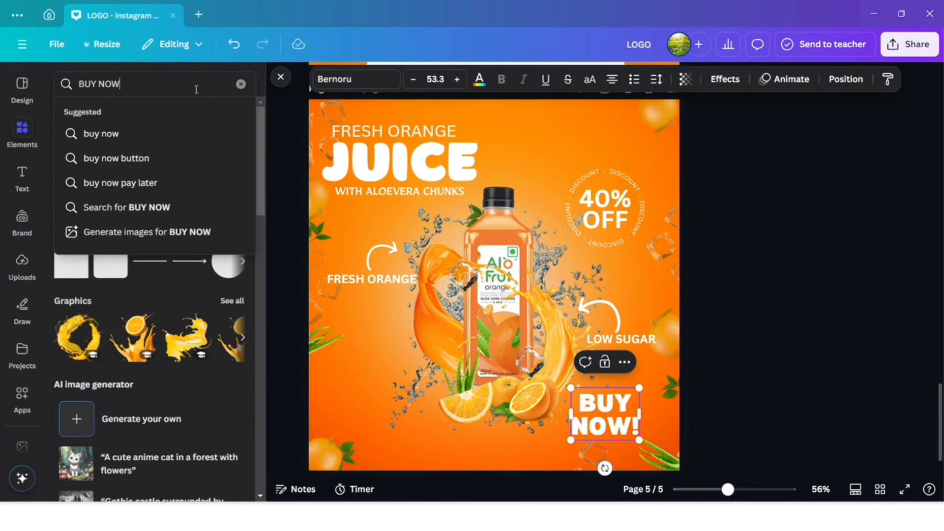
pyautogui.press('Return')
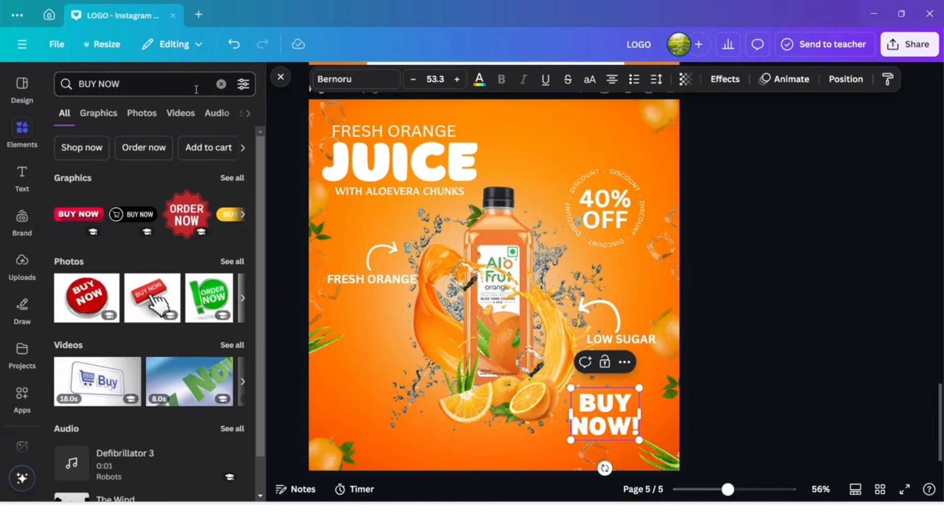
pyautogui.click(236, 178)
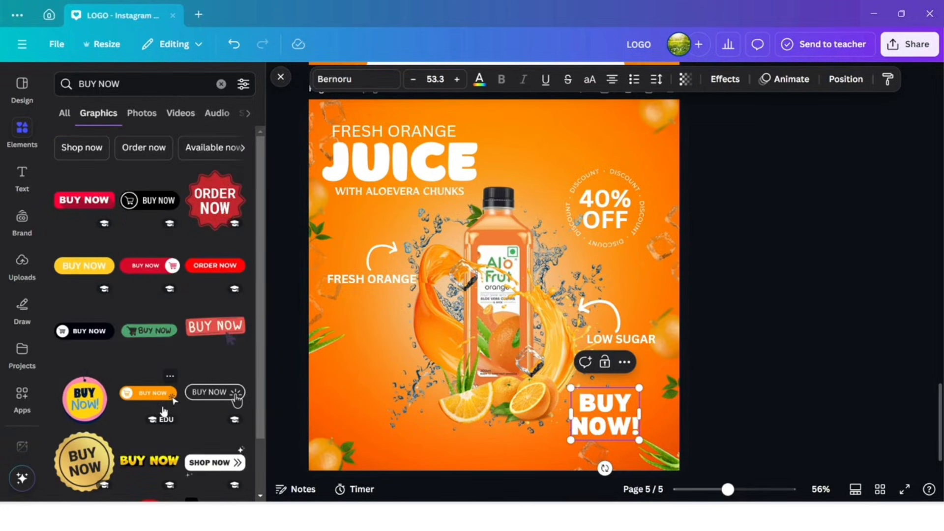
pyautogui.scroll(-4, 162, 405)
pyautogui.press('Delete')
pyautogui.scroll(-2, 164, 442)
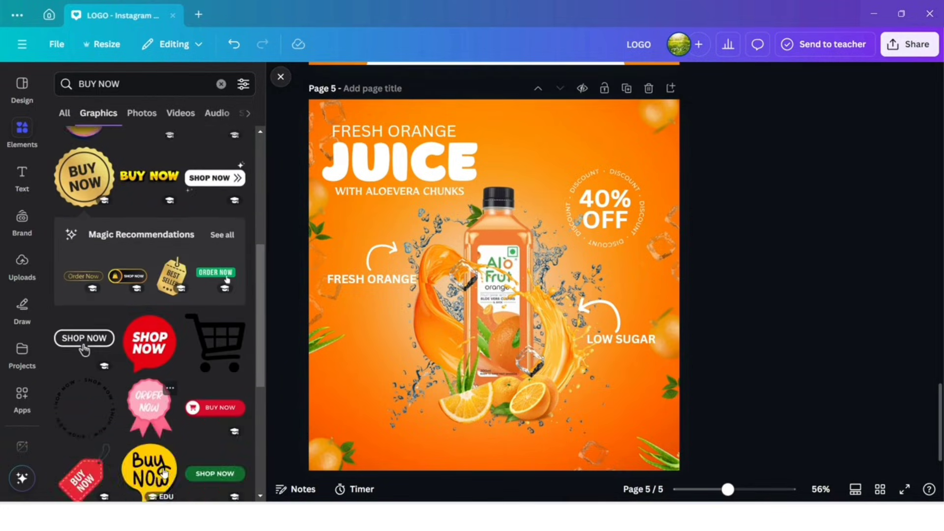
# Step: Find the hand-lettered BUY NOW! graphic among the search results and add it to the page
pyautogui.scroll(-5, 84, 349)
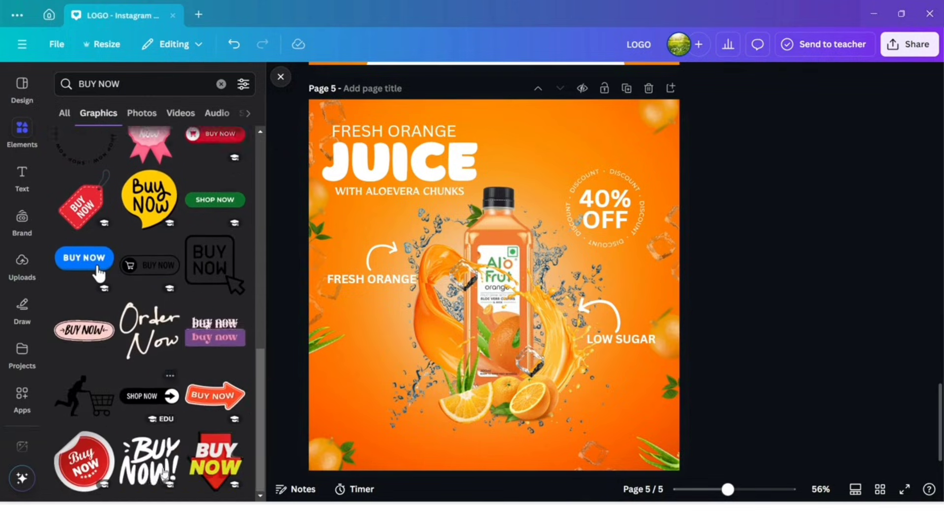
pyautogui.scroll(-3, 164, 472)
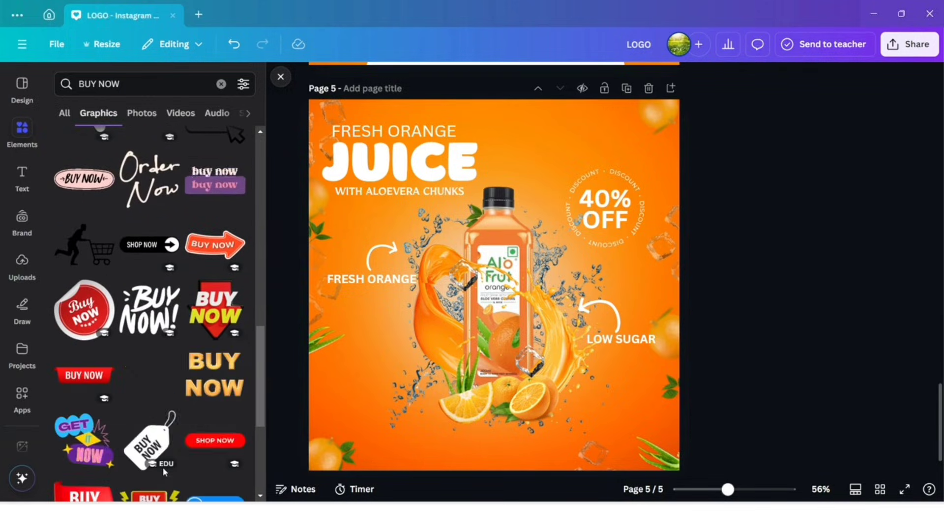
pyautogui.click(139, 318)
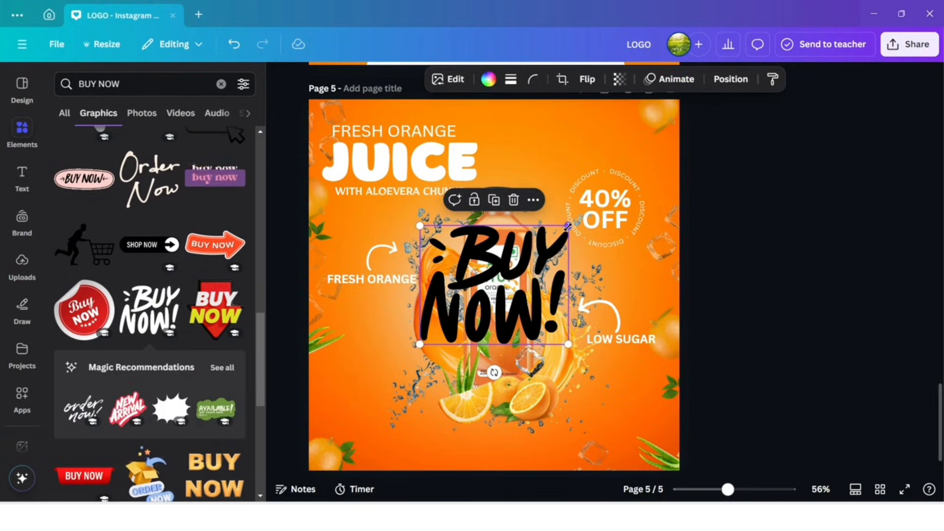
# Step: Shrink the BUY NOW! graphic, place it below the LOW SUGAR label and colour it white
pyautogui.moveTo(567, 226); pyautogui.dragTo(520, 265)
pyautogui.moveTo(469, 310); pyautogui.dragTo(616, 421)
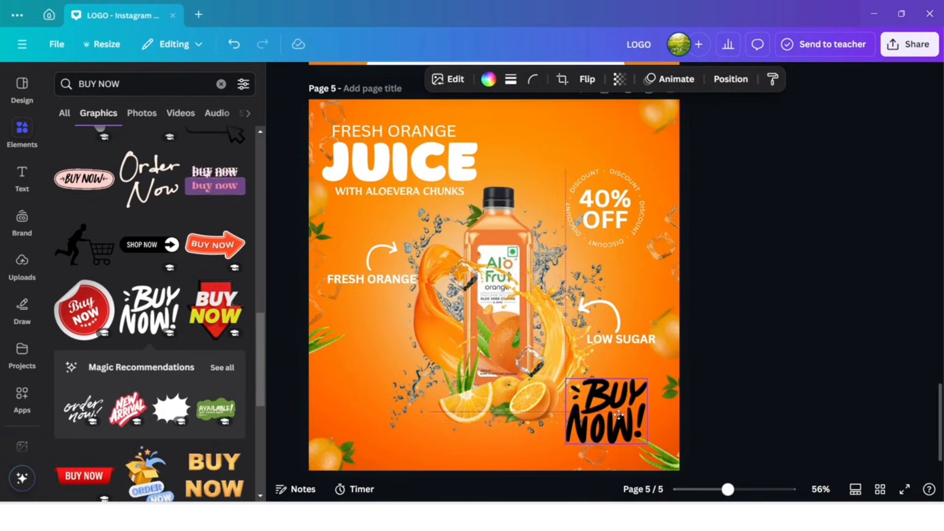
pyautogui.click(488, 80)
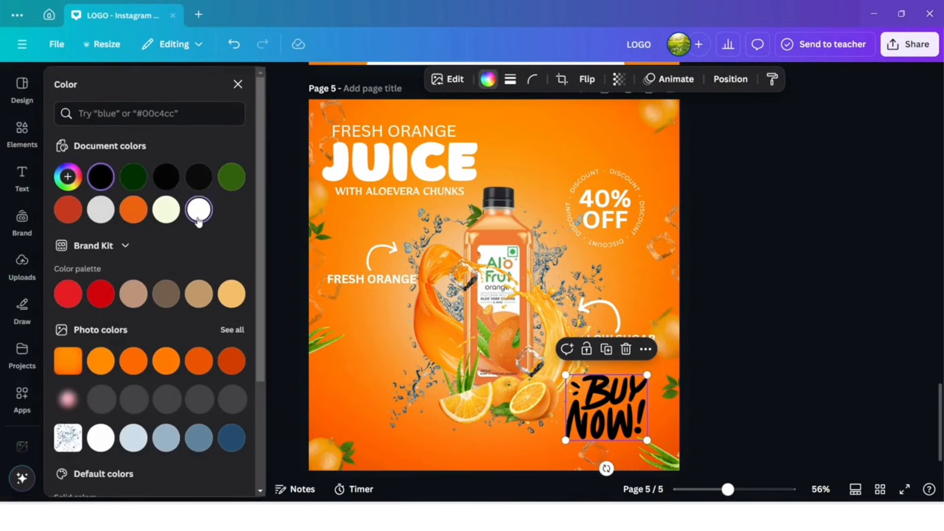
pyautogui.click(198, 210)
# Step: Search the graphics elements for SCRIBBLE and add the graphic of three short accent strokes to the page
pyautogui.click(226, 90)
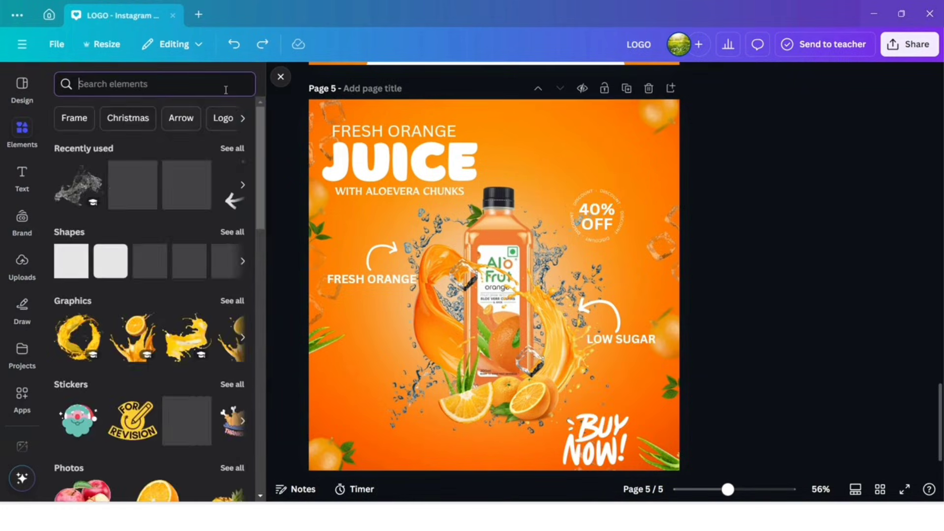
pyautogui.write('SCRIBBLE')
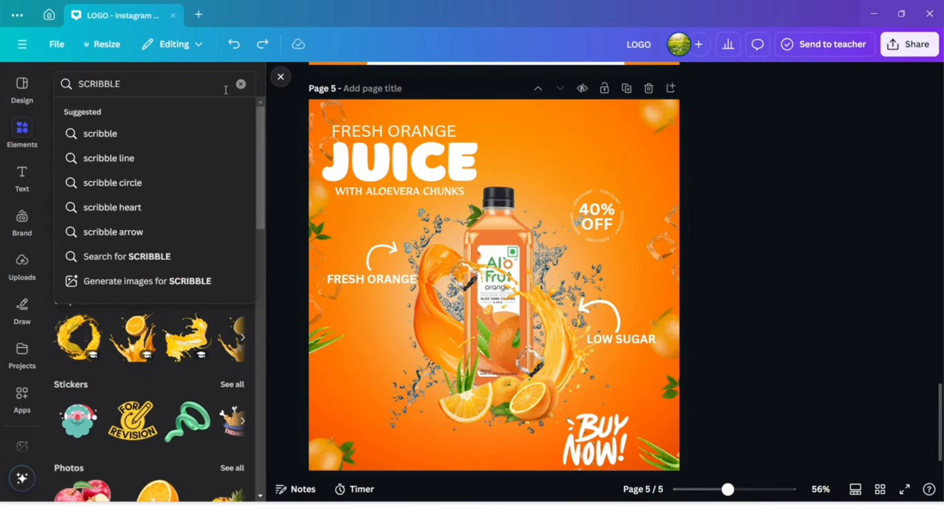
pyautogui.press('Return')
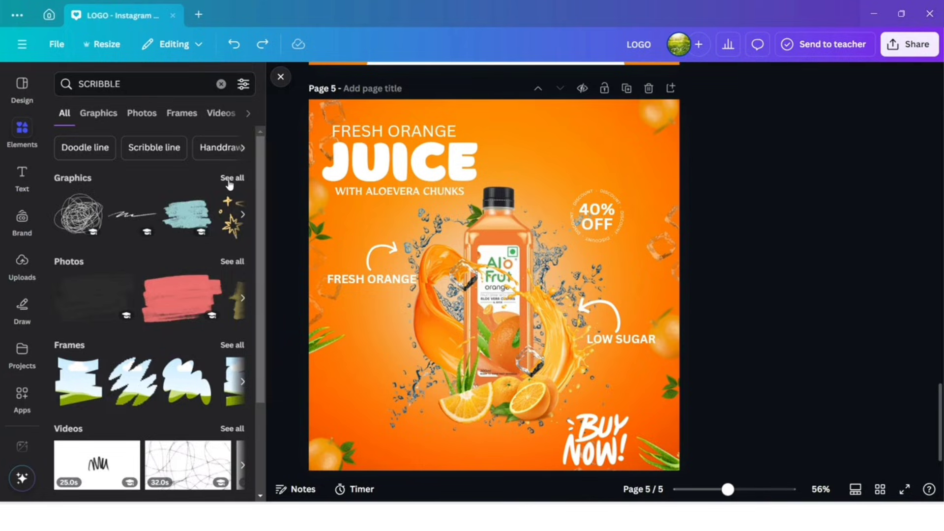
pyautogui.click(232, 179)
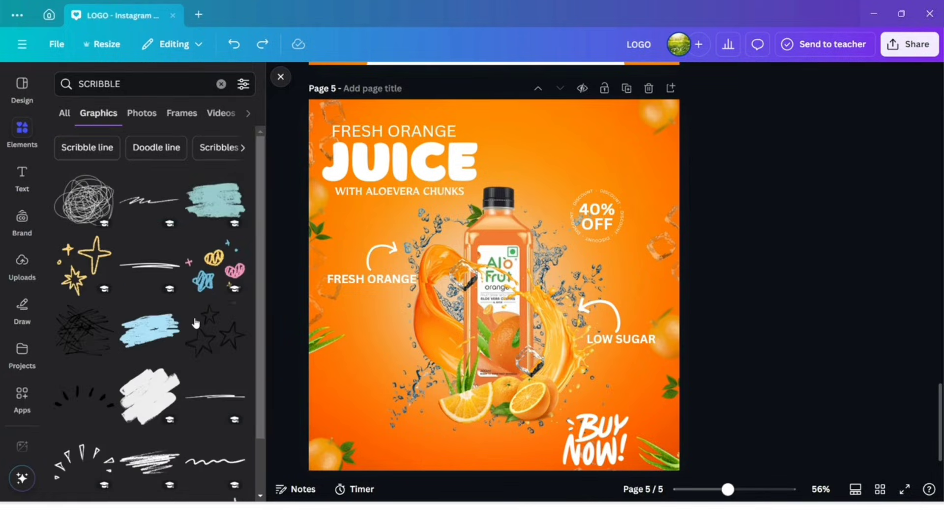
pyautogui.scroll(-8, 196, 323)
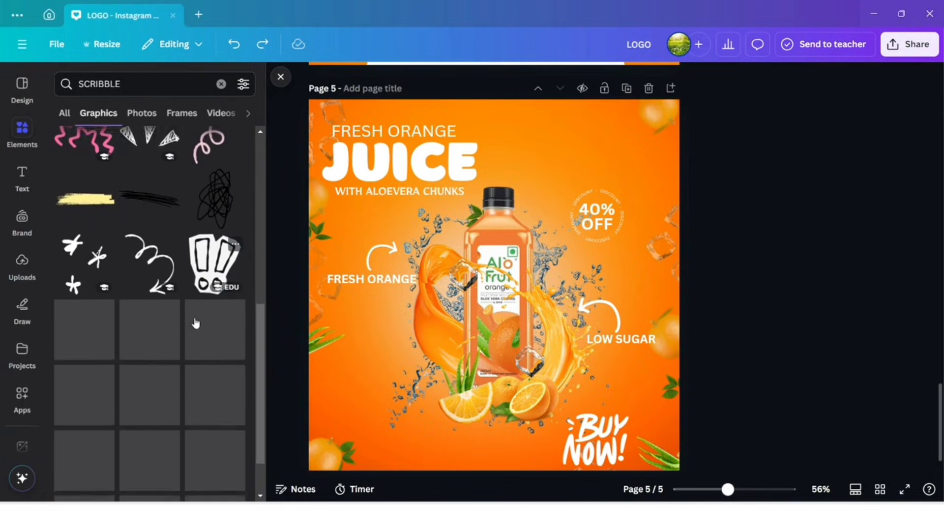
pyautogui.scroll(-8, 196, 322)
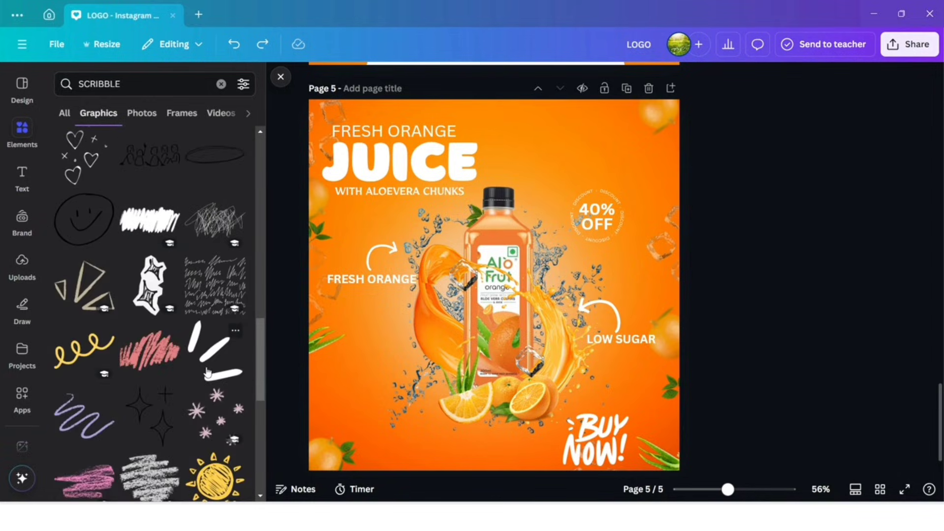
pyautogui.click(206, 372)
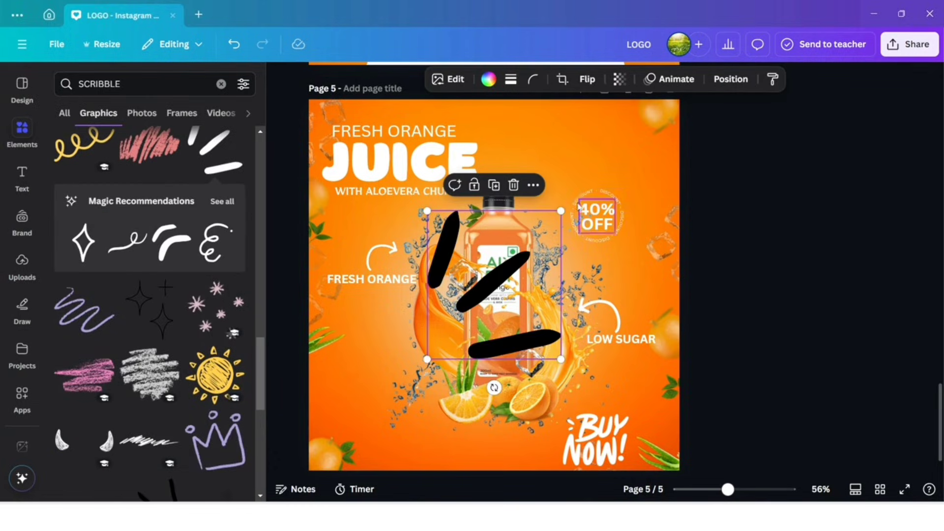
# Step: Shrink the three-stroke scribble, colour it white and place it at the upper right end of the JUICE headline
pyautogui.moveTo(546, 221); pyautogui.dragTo(447, 332)
pyautogui.click(488, 80)
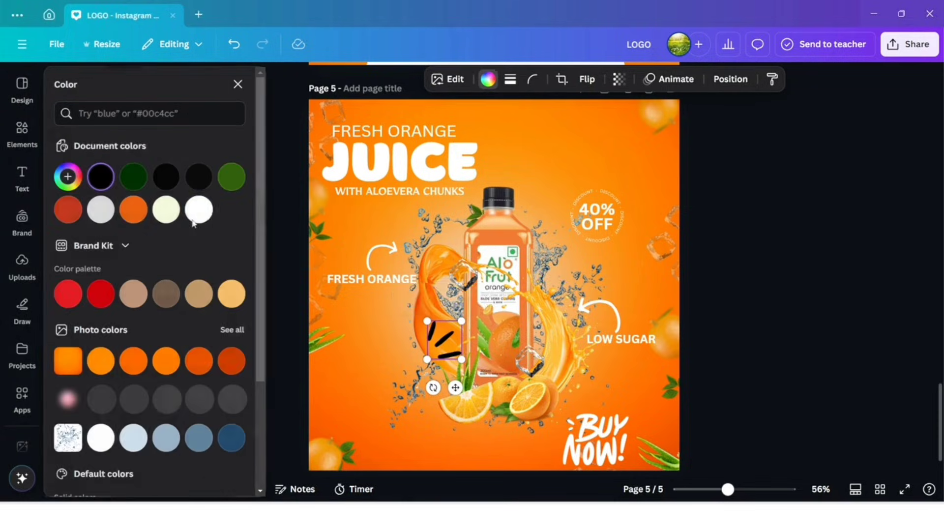
pyautogui.click(199, 210)
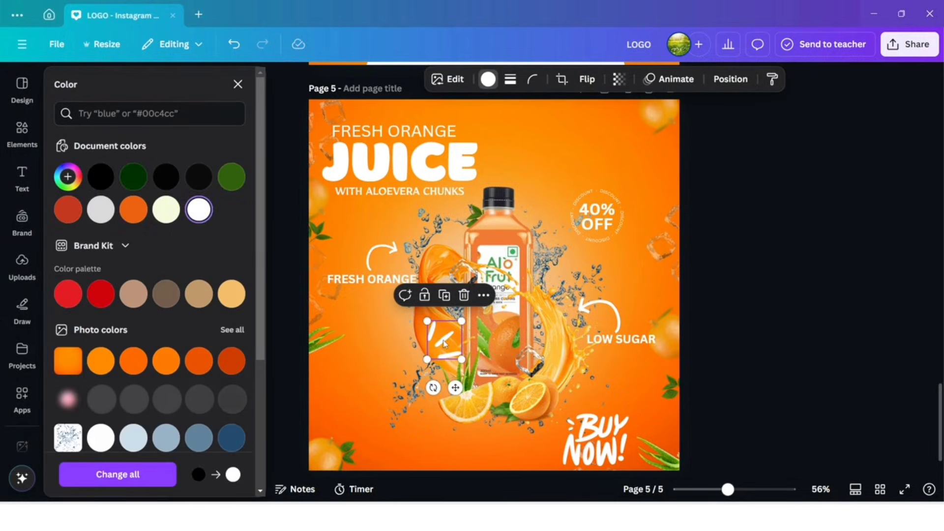
pyautogui.moveTo(444, 339)
pyautogui.mouseDown()
pyautogui.moveTo(499, 122)
pyautogui.moveTo(491, 143)
pyautogui.mouseUp()
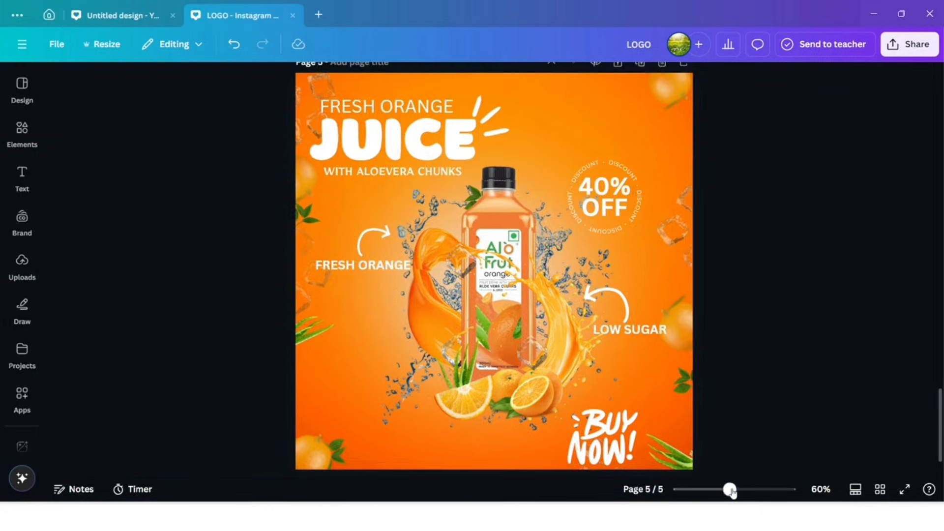
pyautogui.moveTo(729, 489); pyautogui.dragTo(732, 494)
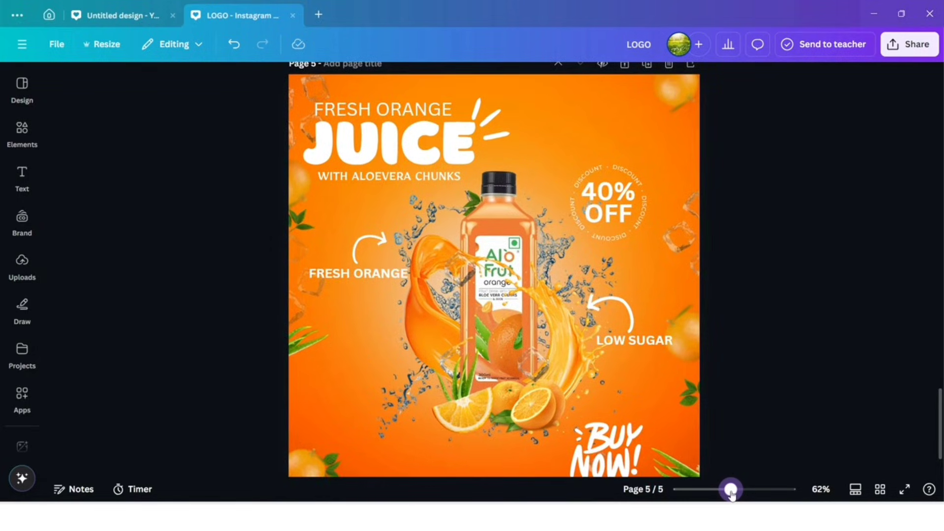